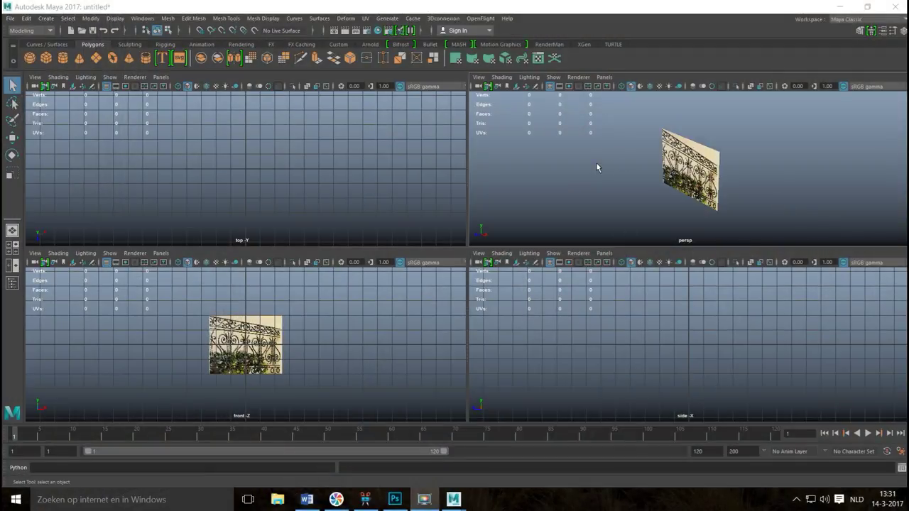
- Enlarge the perspective view and examine the wrought-iron fence reference image, including its scrolls and twisted bars
scroll(597, 168, "up", 3)
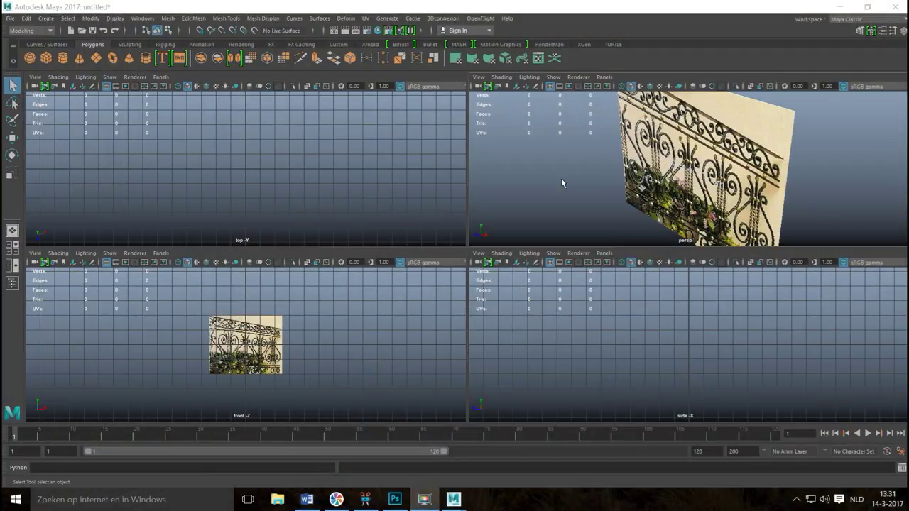
key("space")
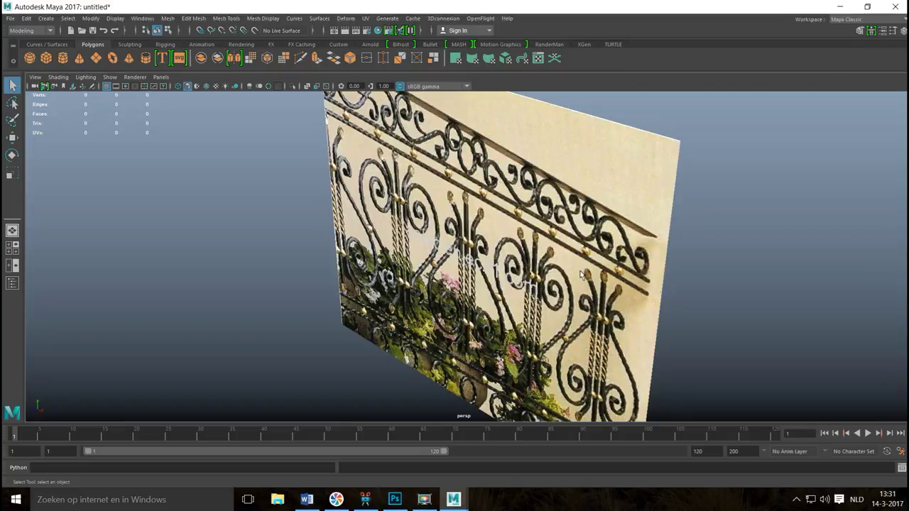
scroll(600, 253, "up", 2)
left_click_drag(487, 288, 534, 289, "alt")
scroll(535, 289, "down", 3)
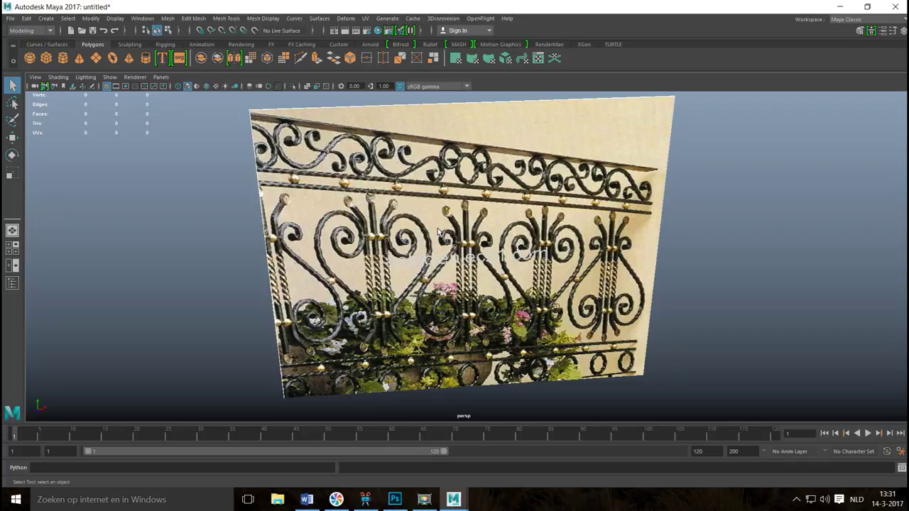
scroll(699, 270, "up", 5)
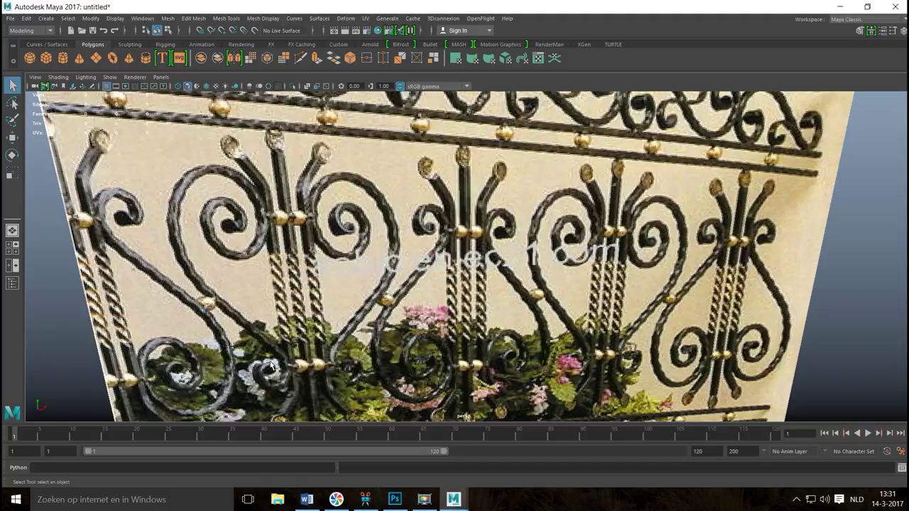
scroll(270, 316, "down", 6)
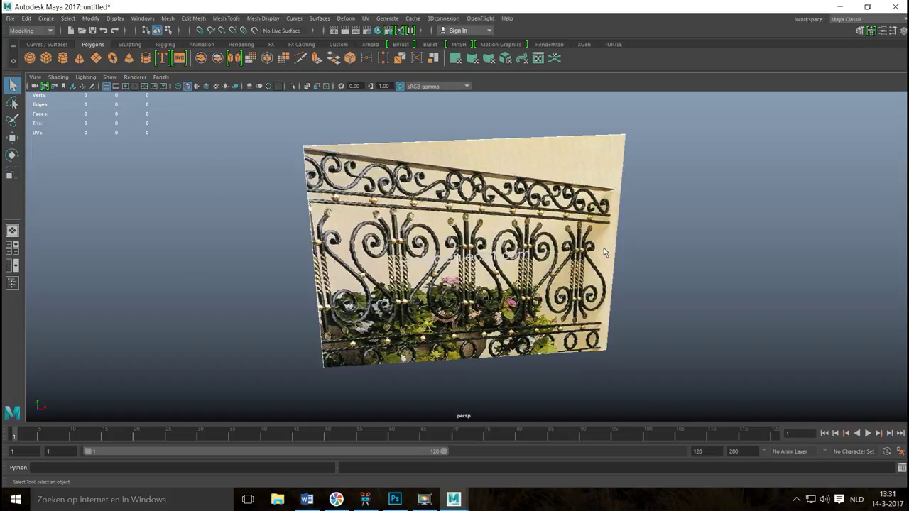
scroll(715, 259, "down", 4)
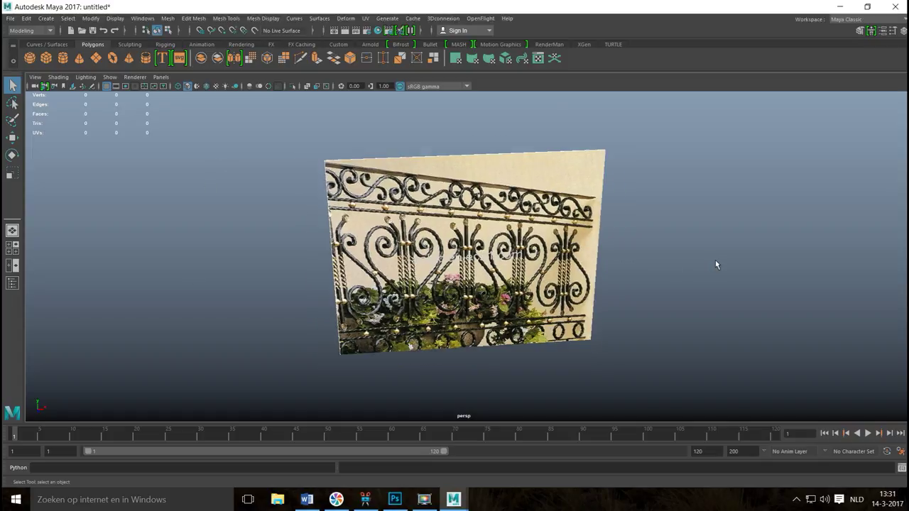
scroll(705, 255, "up", 4)
scroll(703, 258, "up", 2)
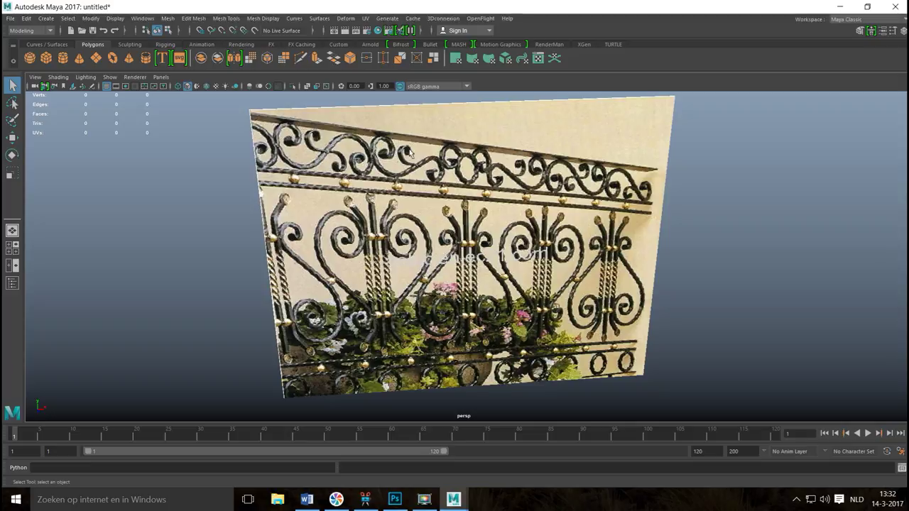
scroll(189, 211, "down", 3)
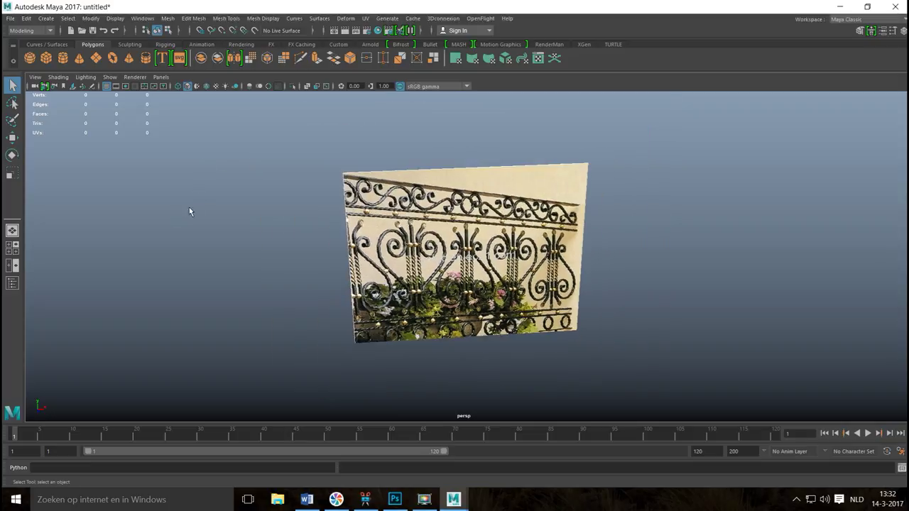
left_click_drag(220, 226, 209, 223, "alt")
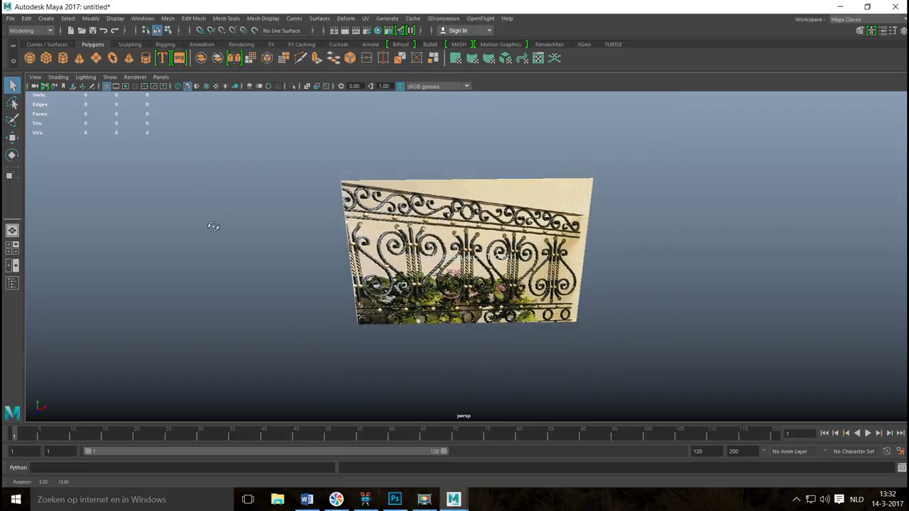
- Create a polygon cube and move the reference image plane well back along Z, behind the cube
left_click(45, 60)
scroll(526, 408, "down", 2)
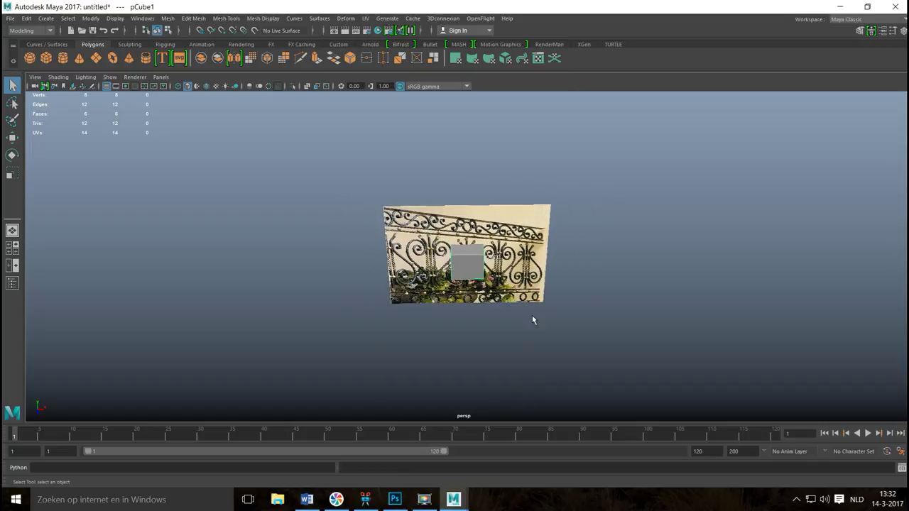
left_click_drag(533, 176, 650, 303)
key("w")
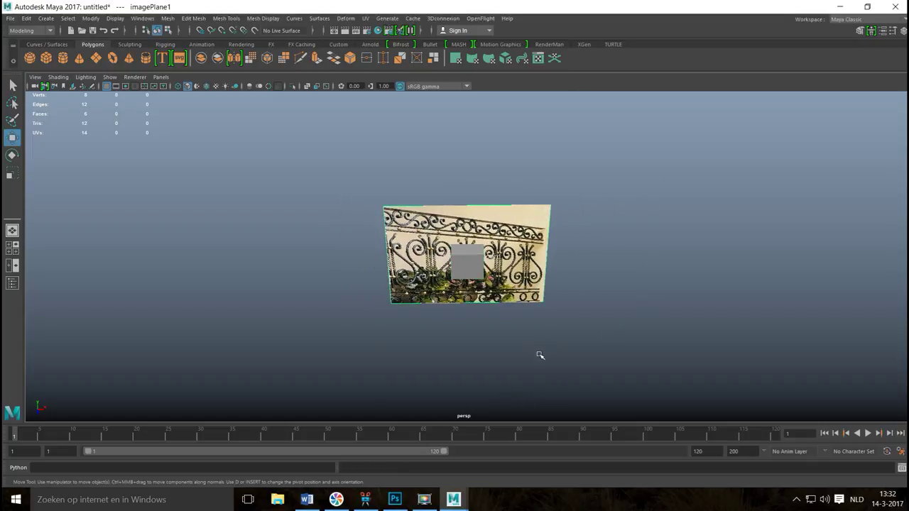
left_click_drag(468, 288, 472, 163)
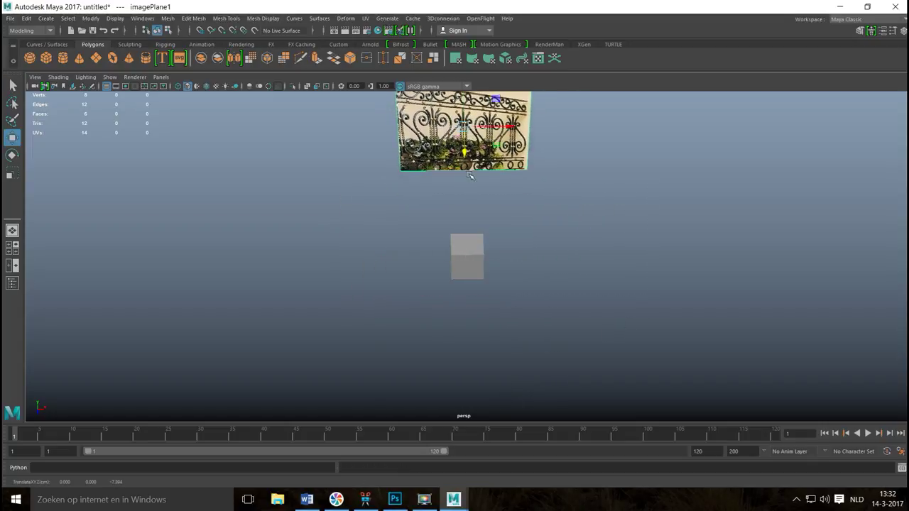
left_click(473, 245)
key("r")
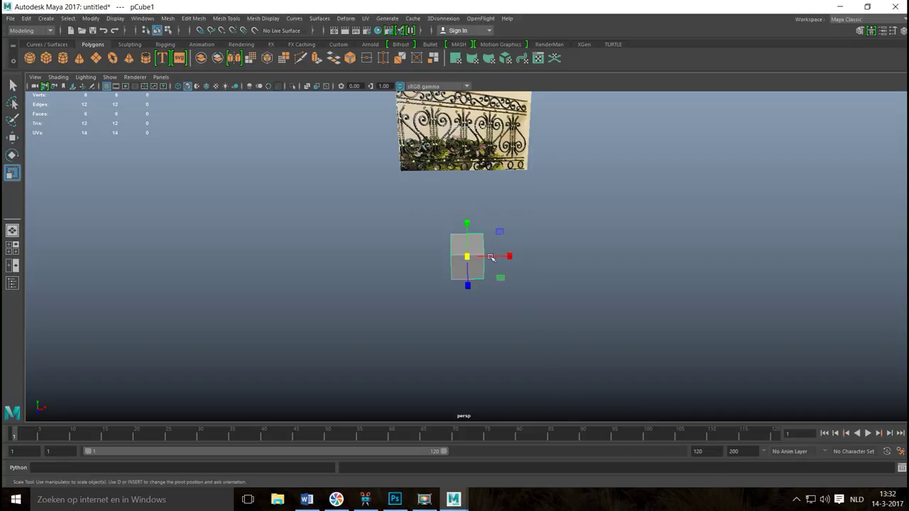
left_click_drag(467, 222, 845, 267)
left_click_drag(413, 348, 437, 286, "alt")
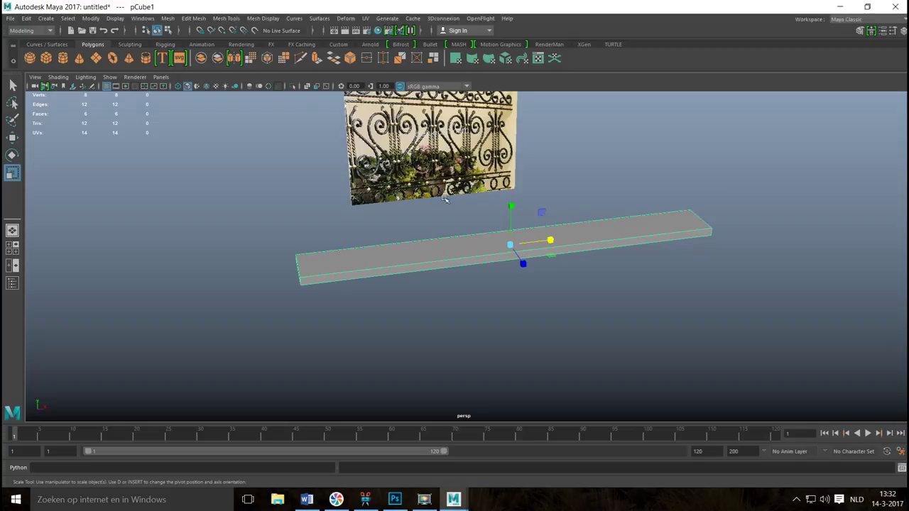
scroll(446, 202, "down", 3)
left_click_drag(438, 262, 421, 232, "alt")
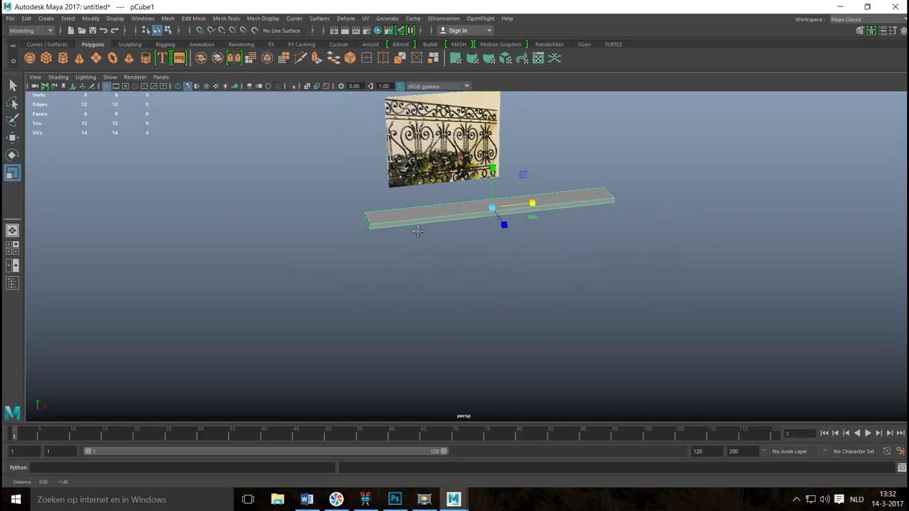
left_click(419, 233)
left_click(404, 220)
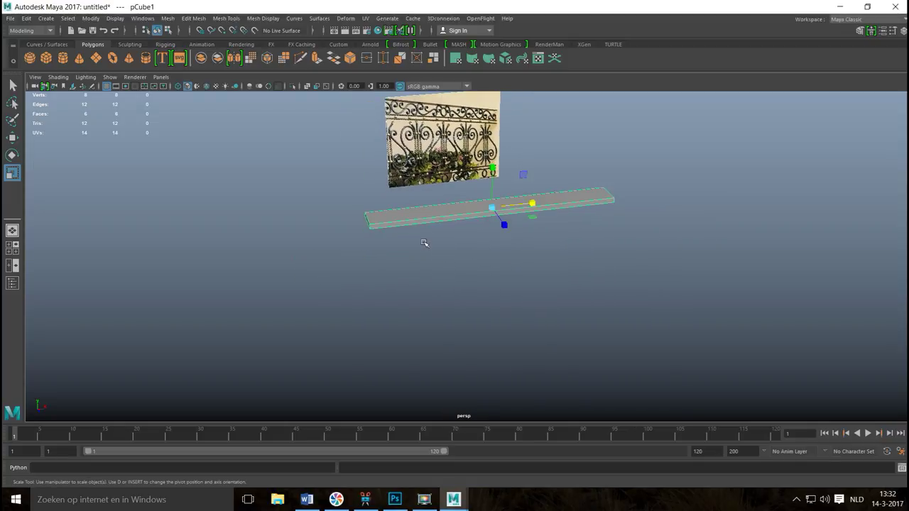
key("Delete")
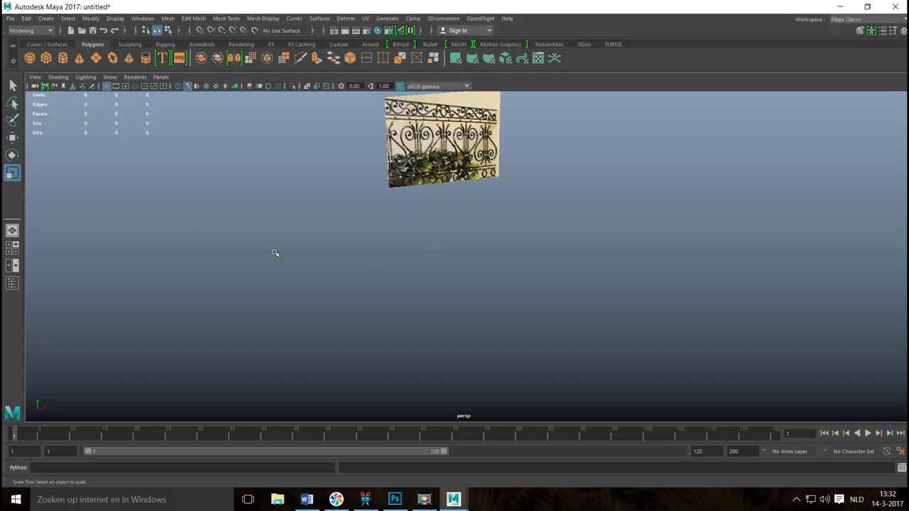
- Create a polygon cube and scale it along X into a long square bar extending far past both sides of the reference image
left_click(47, 59)
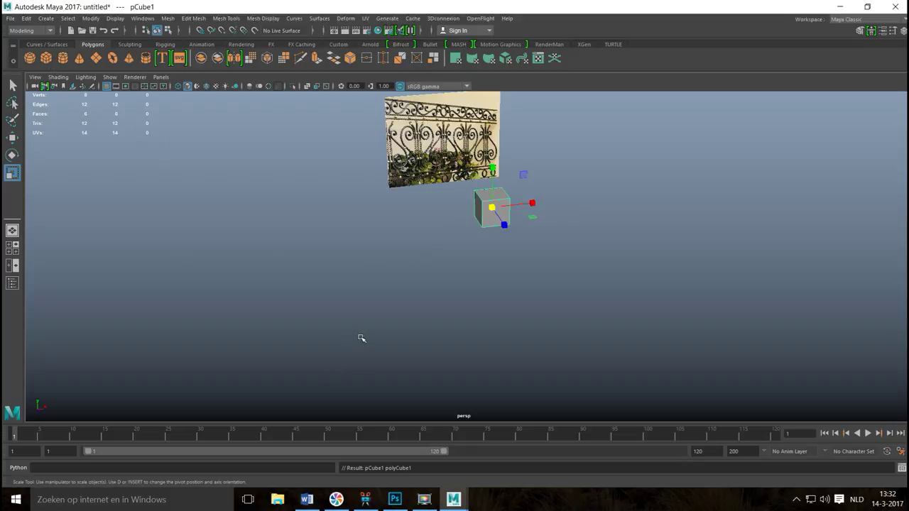
scroll(362, 338, "down", 3)
left_click_drag(363, 335, 330, 355, "alt")
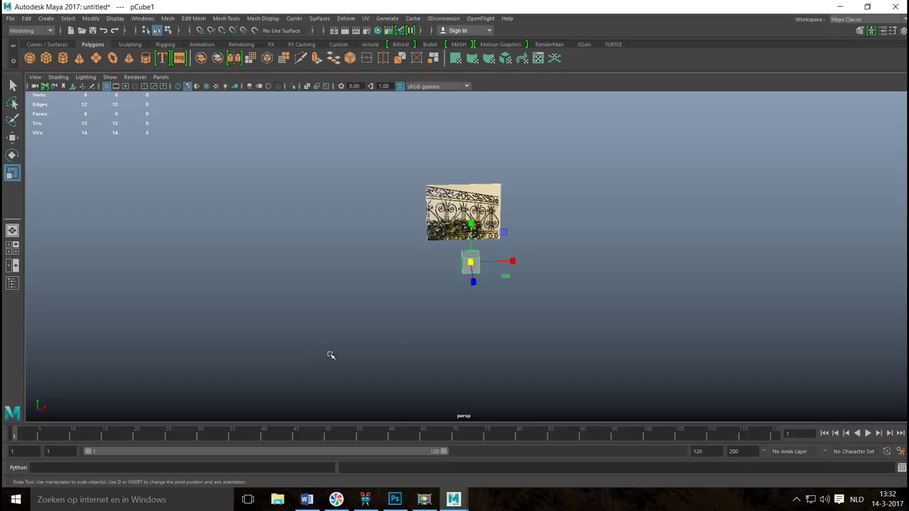
left_click_drag(512, 260, 632, 284)
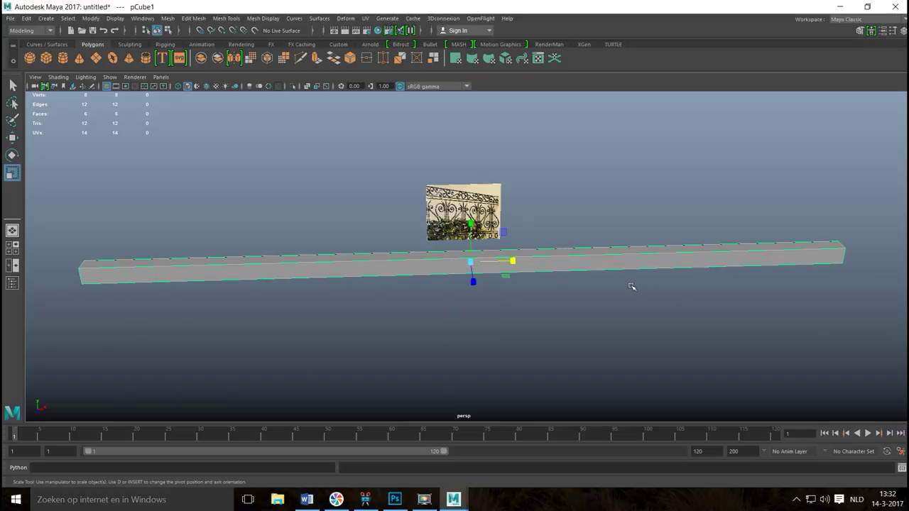
scroll(609, 315, "down", 4)
left_click_drag(561, 311, 567, 325, "alt")
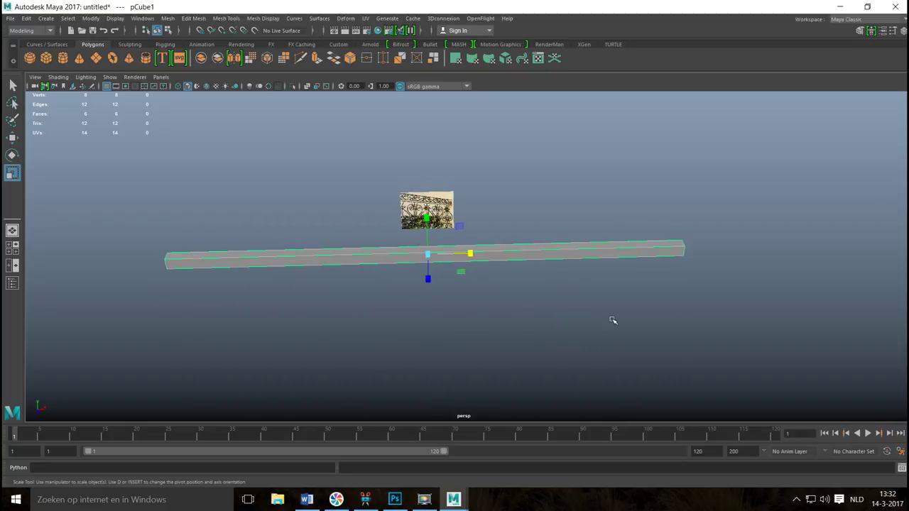
- Set the bar's width subdivisions to 100, with height and depth subdivisions at 1
key("ctrl+a")
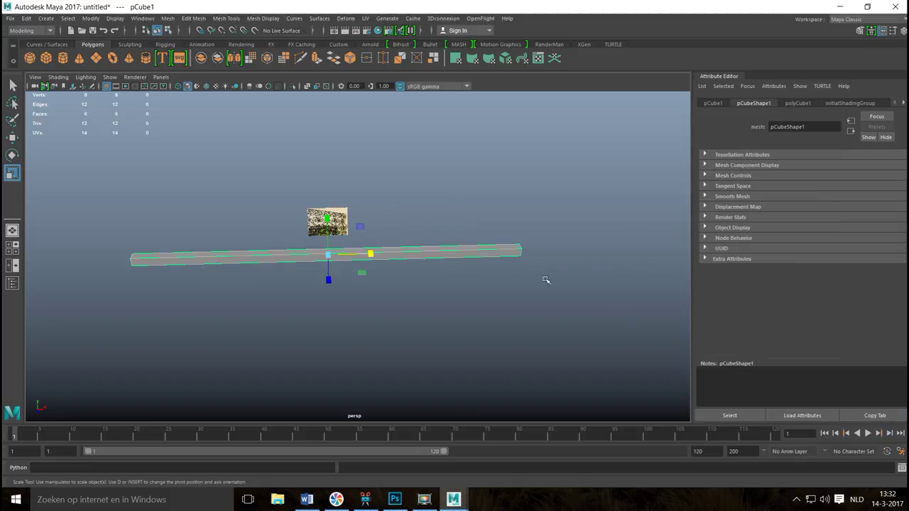
left_click(796, 104)
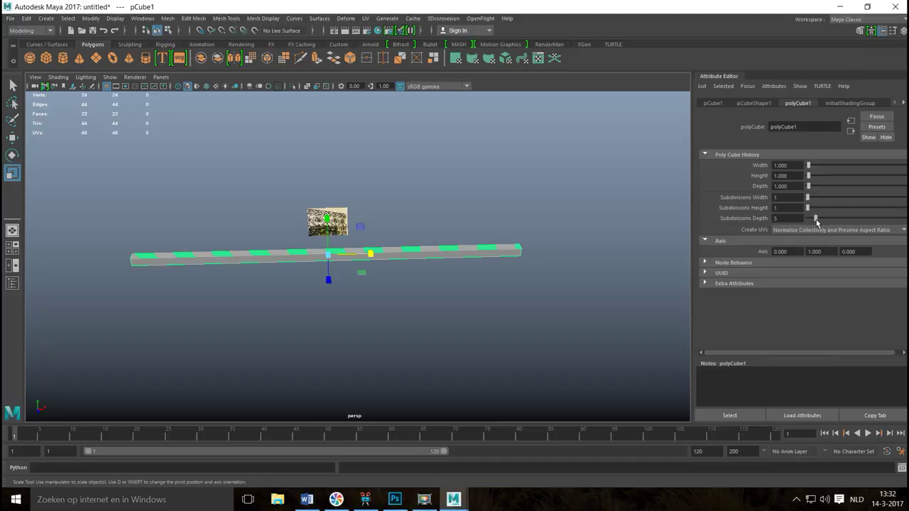
left_click_drag(809, 198, 853, 211)
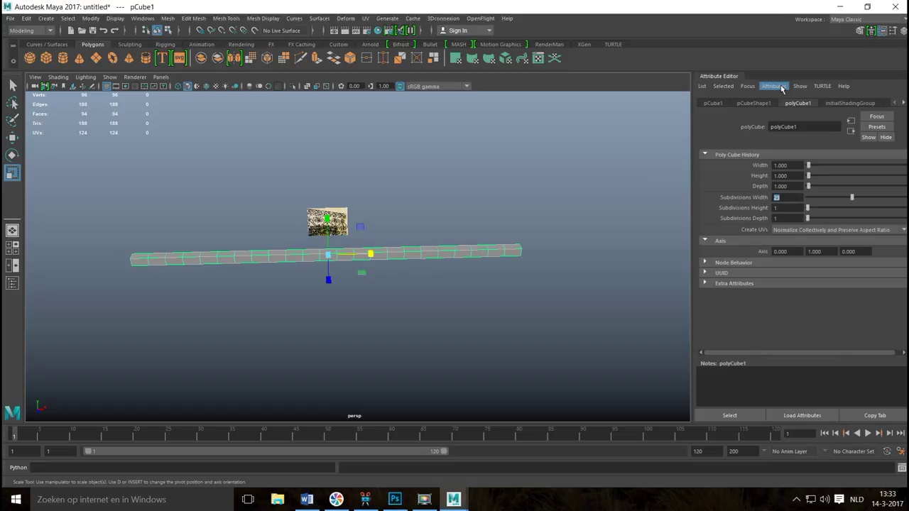
key("Return")
scroll(414, 357, "up", 4)
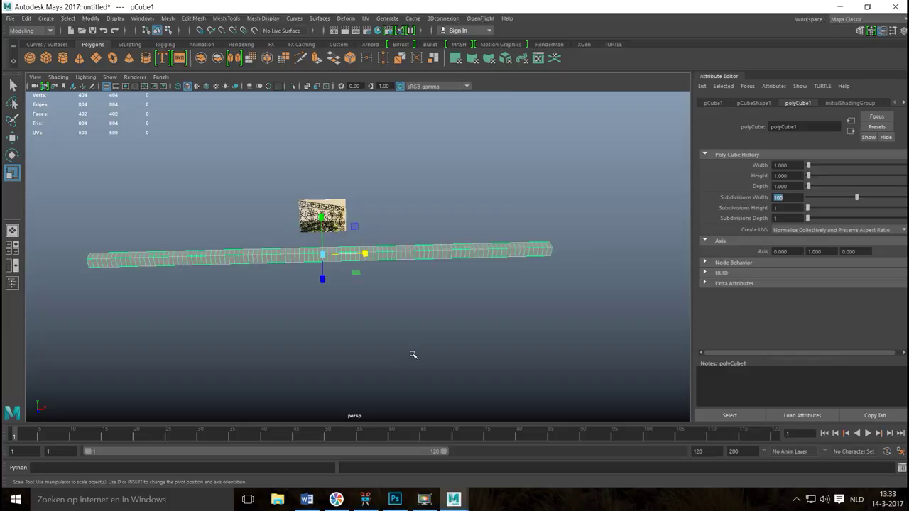
- Apply a nonlinear Twist deformer to the subdivided bar
middle_click_drag(254, 349, 366, 343, "alt")
left_click_drag(366, 344, 334, 349, "alt")
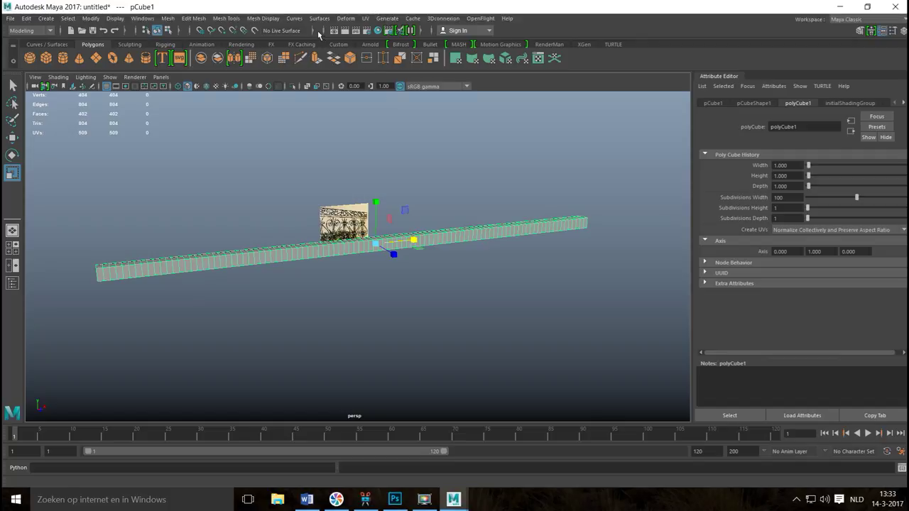
left_click(345, 17)
mouse_move(405, 131)
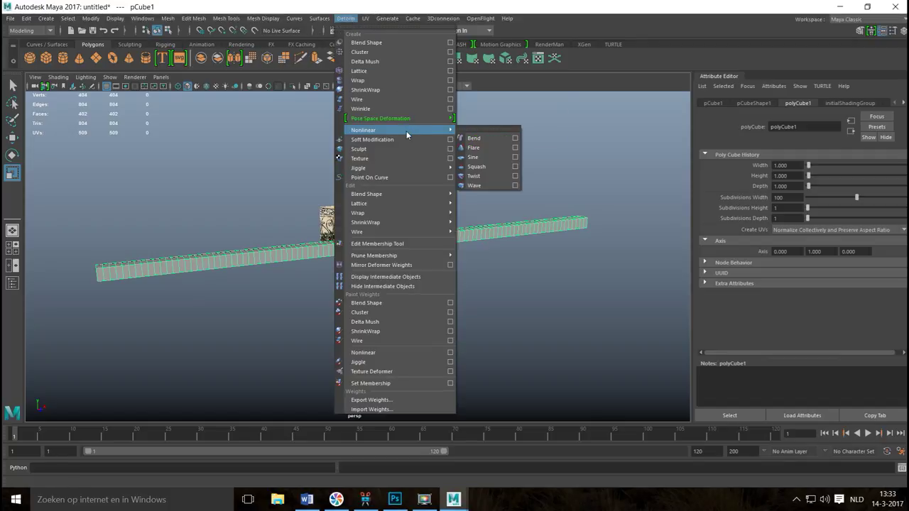
left_click(495, 175)
scroll(469, 247, "down", 3)
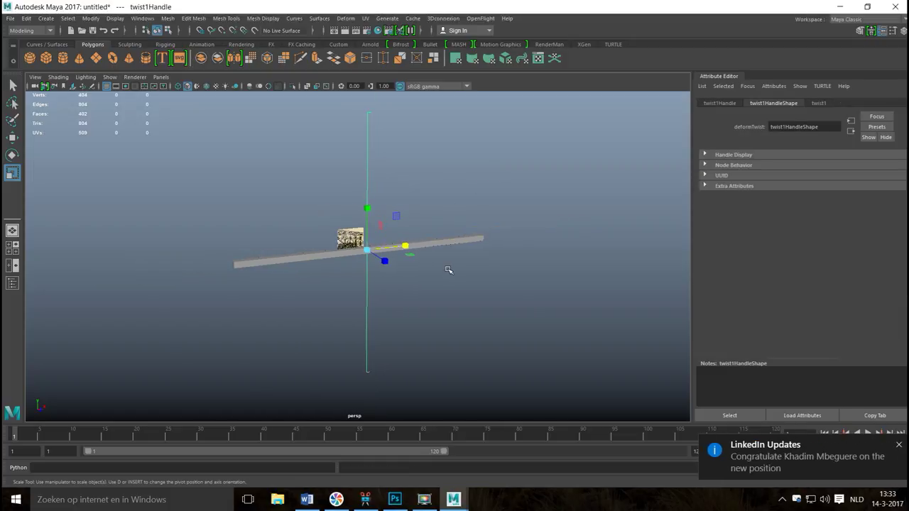
left_click(898, 447)
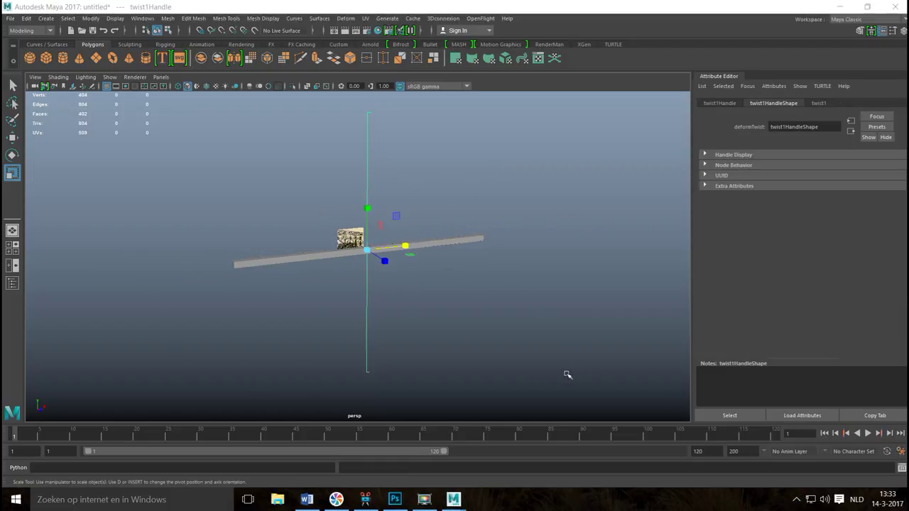
- Rotate the twist deformer handle a quarter turn about Z so it runs along the bar's length
mouse_move(455, 293)
left_mouse_down("alt")
mouse_move(507, 291)
mouse_move(445, 276)
mouse_move(467, 301)
mouse_move(463, 310)
mouse_move(438, 308)
mouse_move(425, 329)
mouse_move(418, 316)
mouse_move(444, 302)
left_mouse_up("alt")
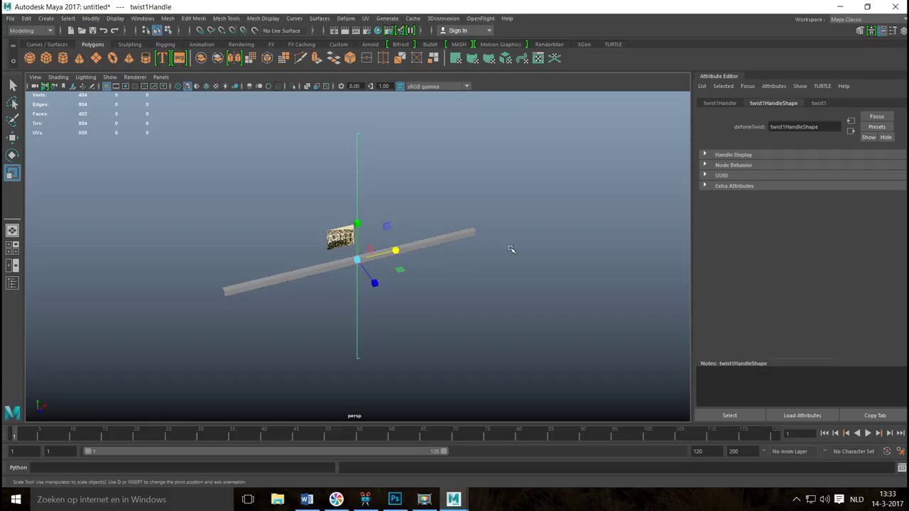
key("e")
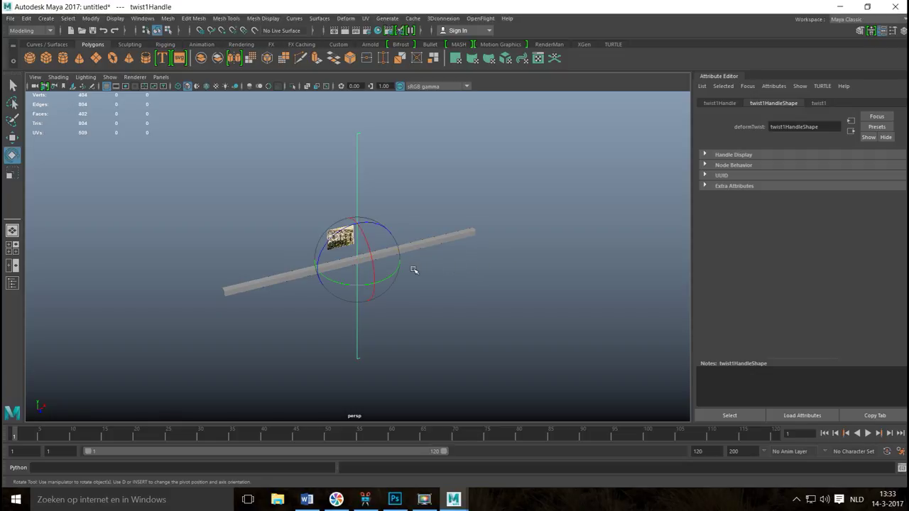
left_click_drag(323, 245, 388, 268)
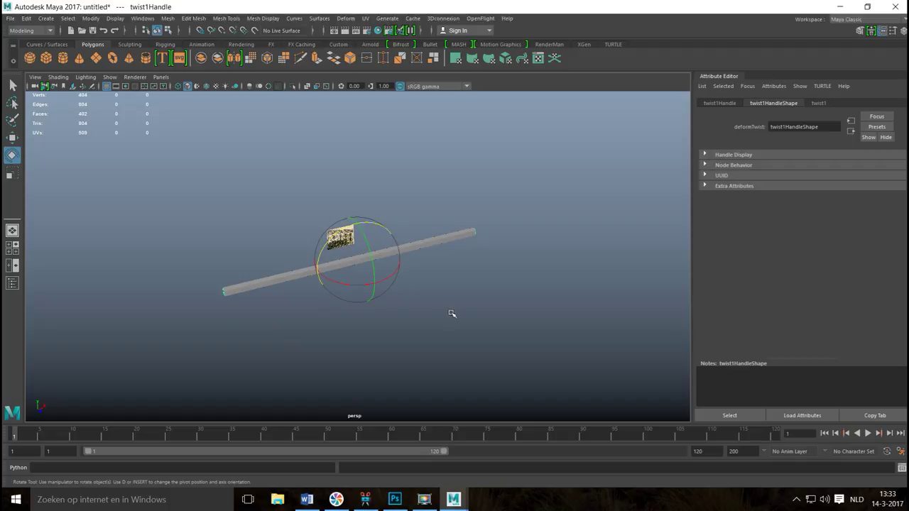
- Set the twist deformer's start angle to 2000 to coil the bar tightly
left_click(820, 103)
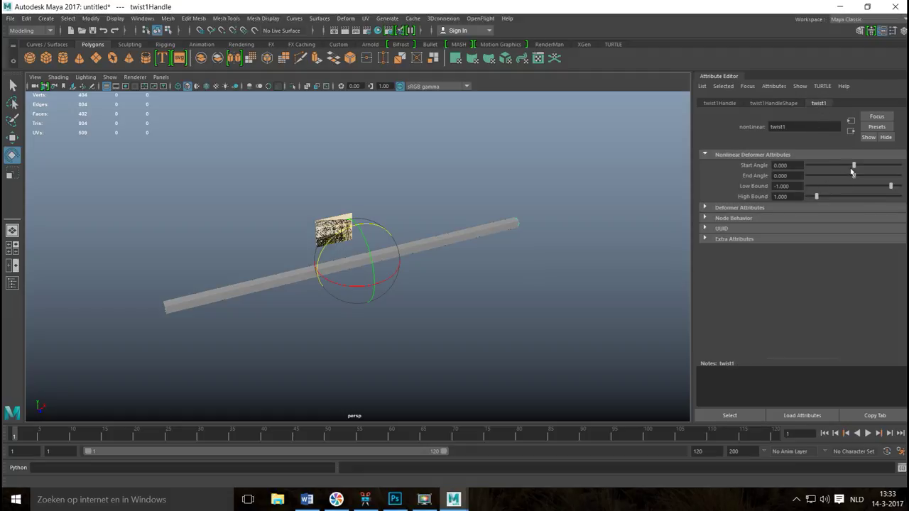
left_click_drag(854, 168, 785, 196)
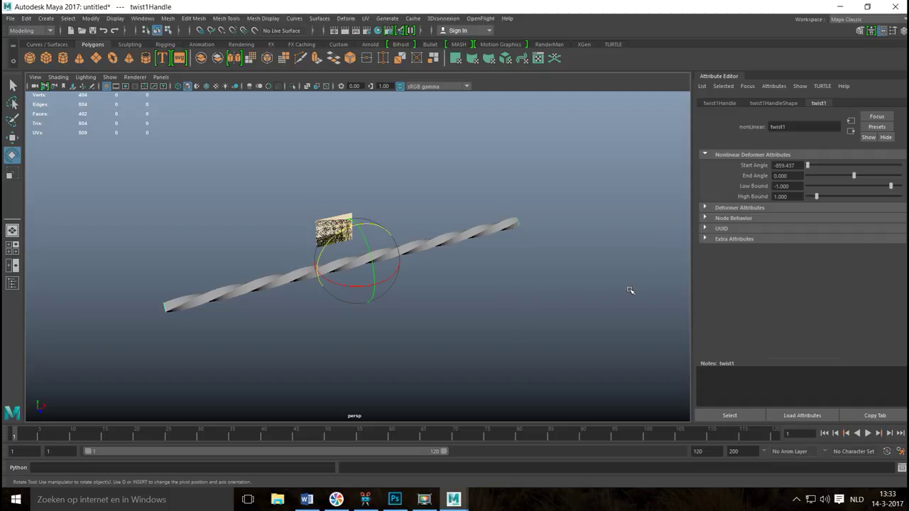
left_click_drag(808, 167, 789, 206)
left_click(799, 165)
type("2000")
key("Return")
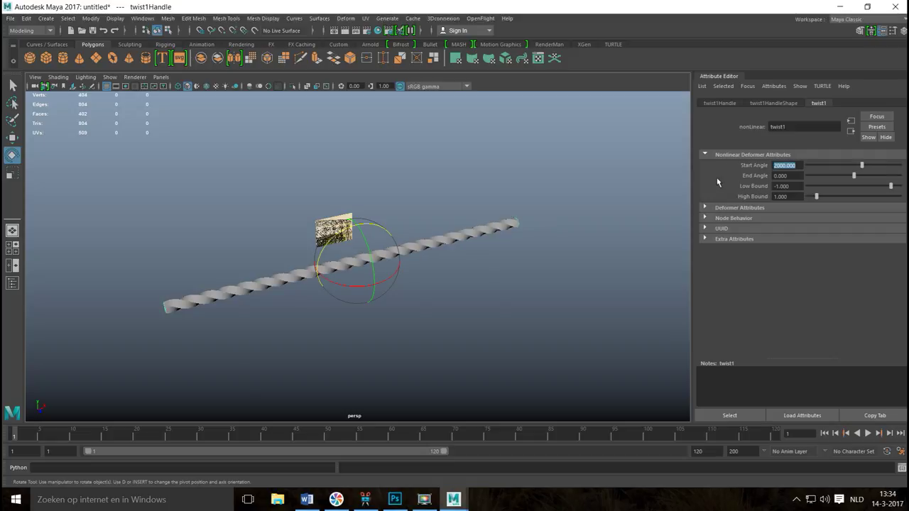
- Set the twist deformer's start angle to 500 for a looser twist, and clear the selection
type("500")
key("Return")
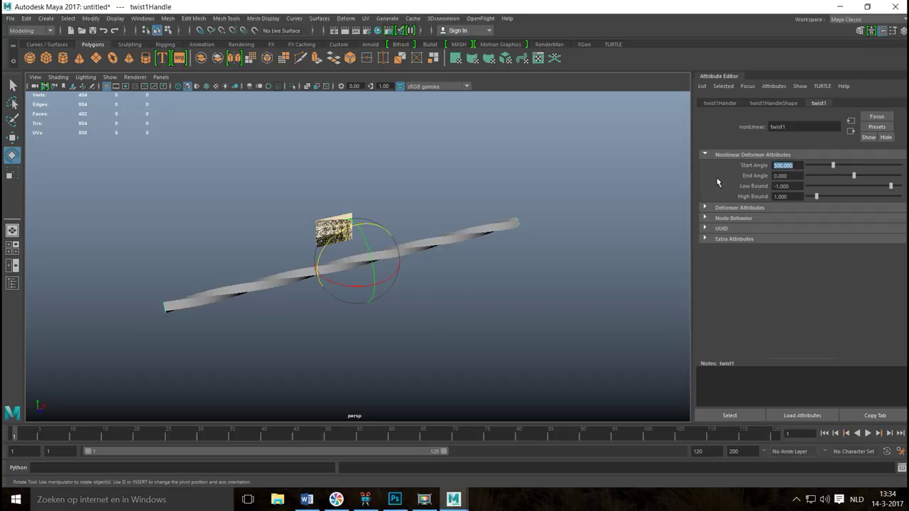
left_click(468, 310)
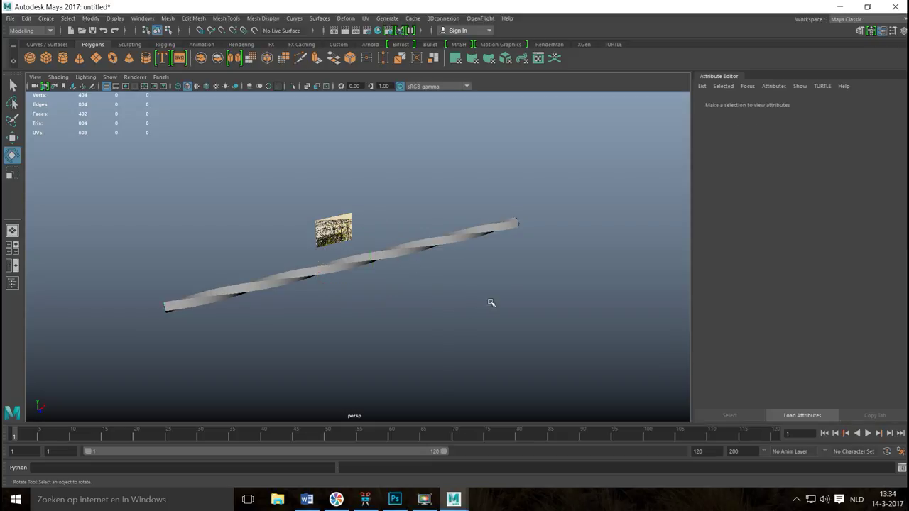
- Delete the twisted bar's construction history to bake in the twist
left_click(480, 231)
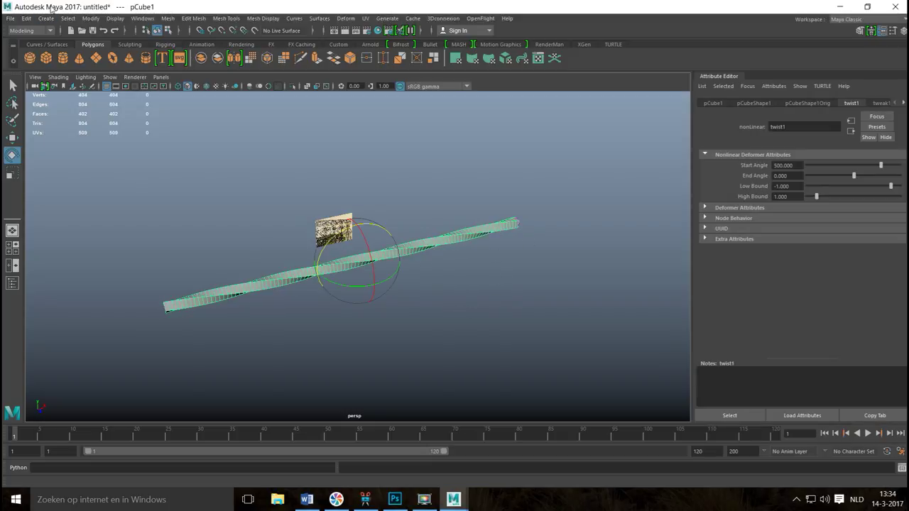
left_click(27, 19)
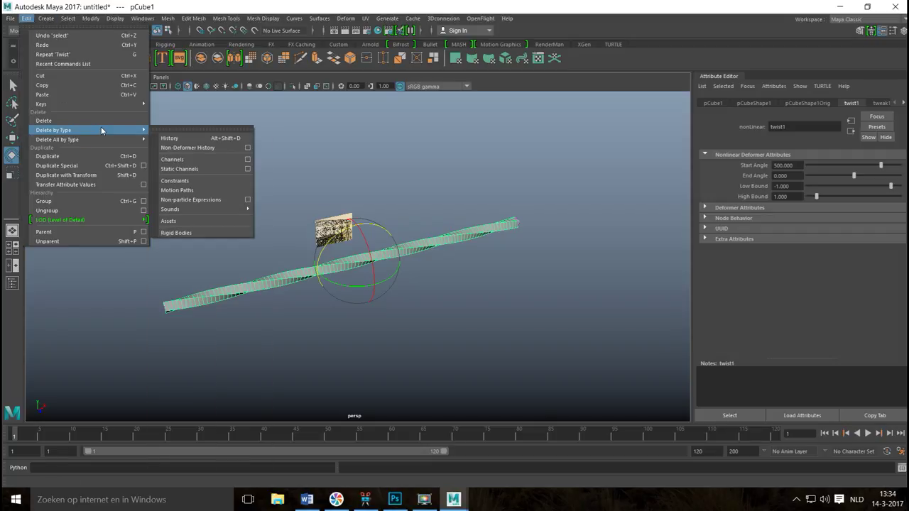
left_click(180, 139)
left_click(231, 331)
- Extrude the square face at the bar's negative X end and pull it outward into a long straight section
right_click_drag(229, 339, 232, 366, "alt")
left_click_drag(232, 367, 347, 270, "alt")
left_click(337, 264)
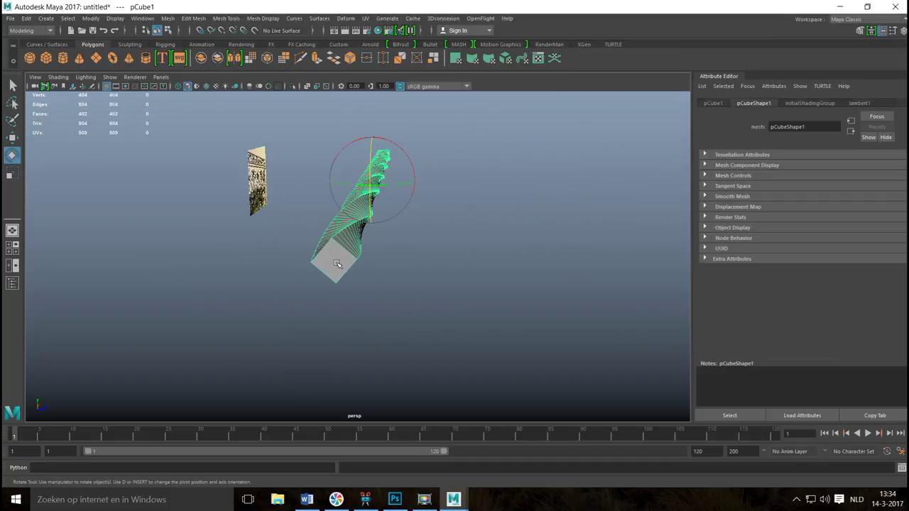
mouse_move(337, 267)
right_mouse_down()
mouse_move(333, 245)
mouse_move(332, 259)
right_mouse_up()
left_click(333, 257)
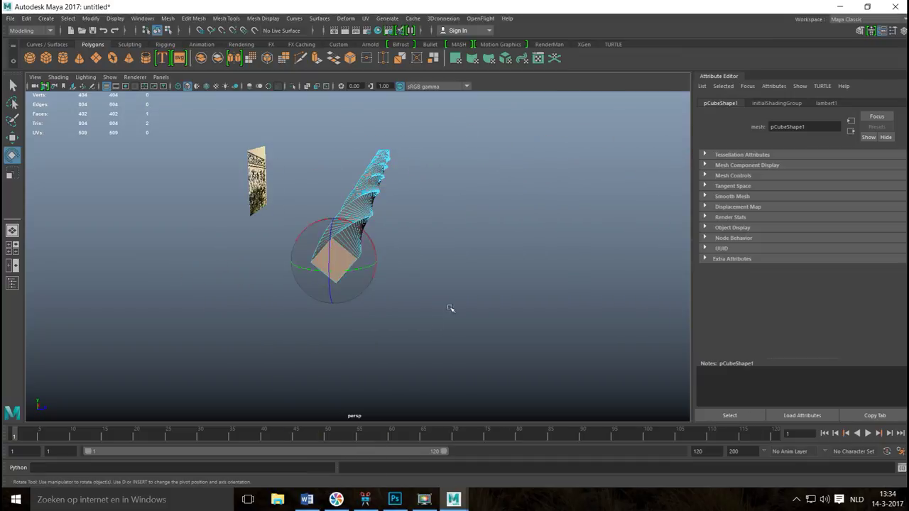
key("ctrl+e")
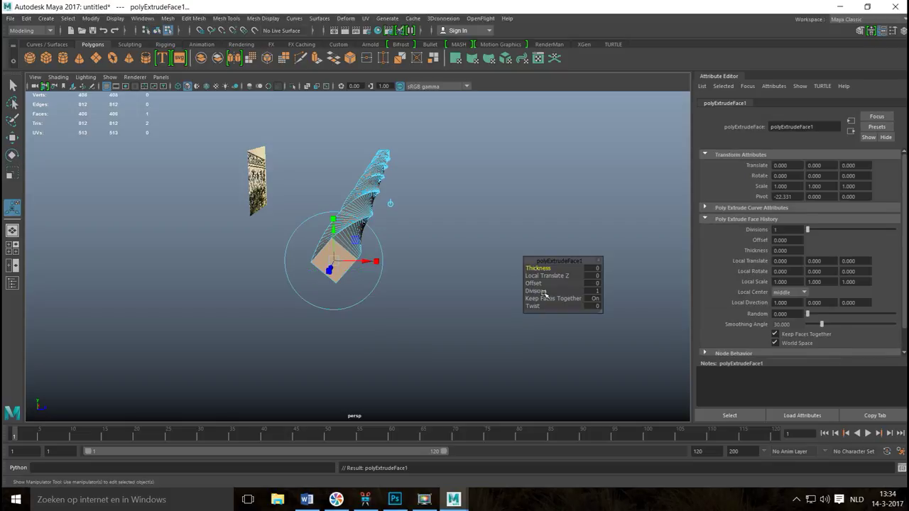
key("w")
left_click_drag(462, 270, 365, 305, "alt")
left_click_drag(220, 235, 104, 272)
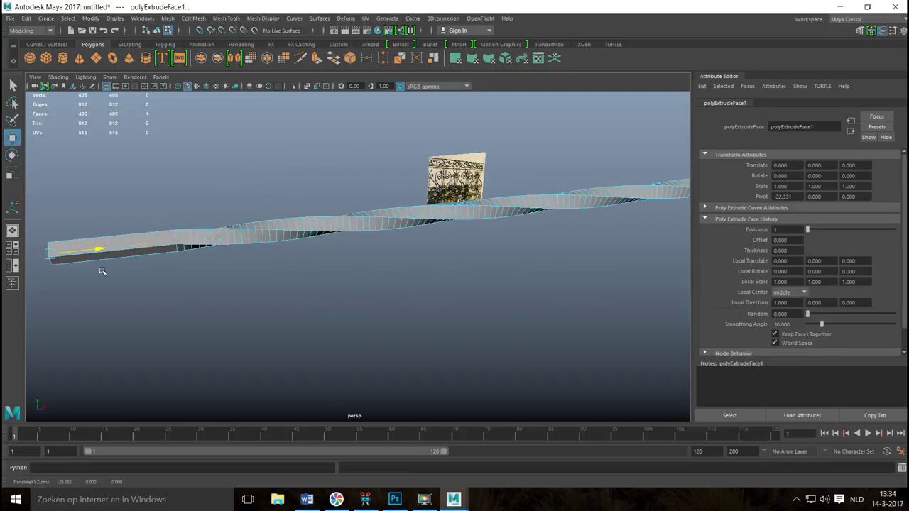
scroll(142, 299, "down", 5)
scroll(206, 319, "down", 3)
left_click_drag(315, 250, 220, 274)
- Extrude the bar's opposite end face and pull it outward along X into a straight section
left_click_drag(538, 301, 493, 318, "alt")
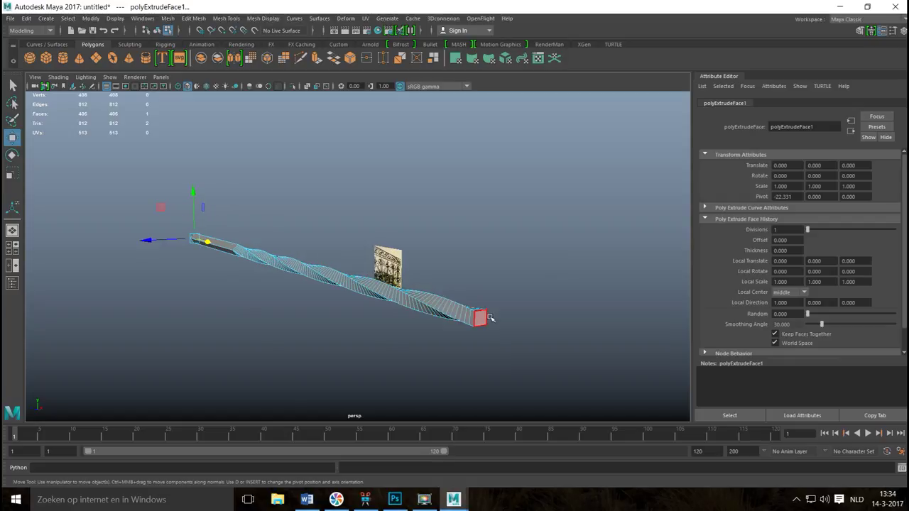
left_click(480, 318)
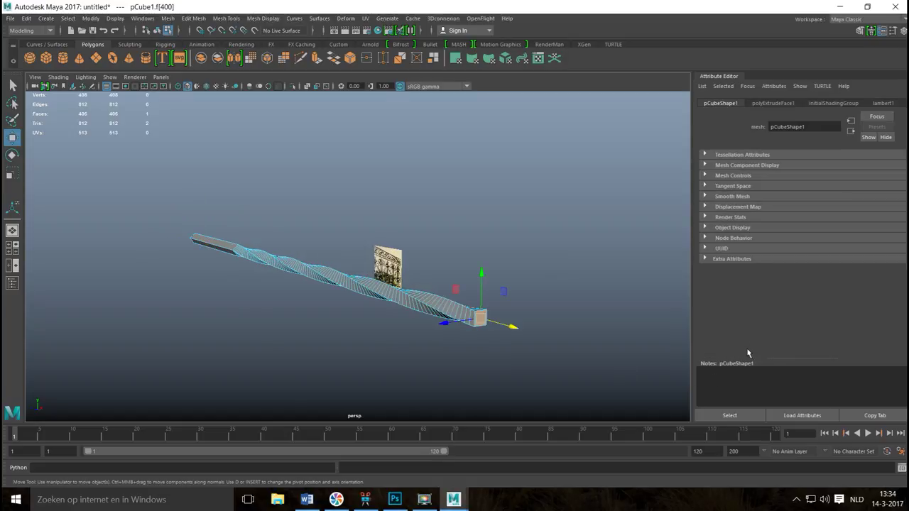
key("ctrl+e")
key("w")
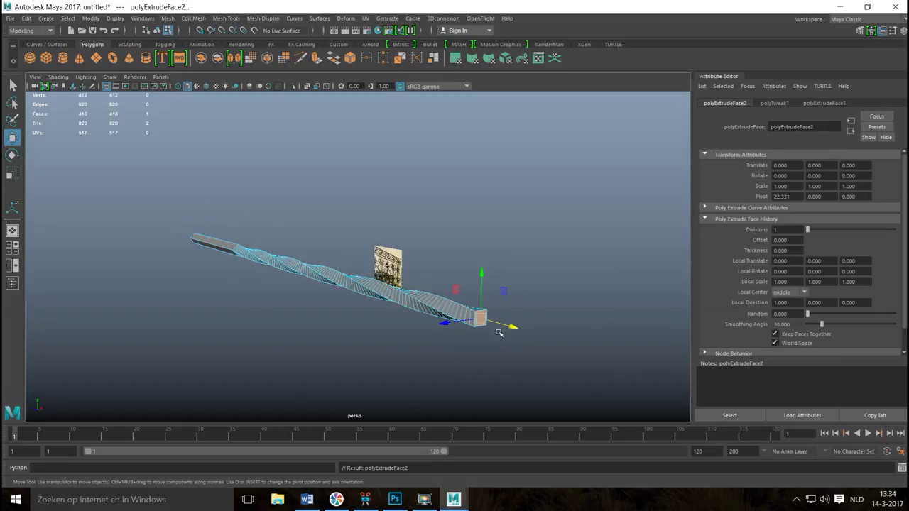
left_click_drag(513, 327, 666, 375)
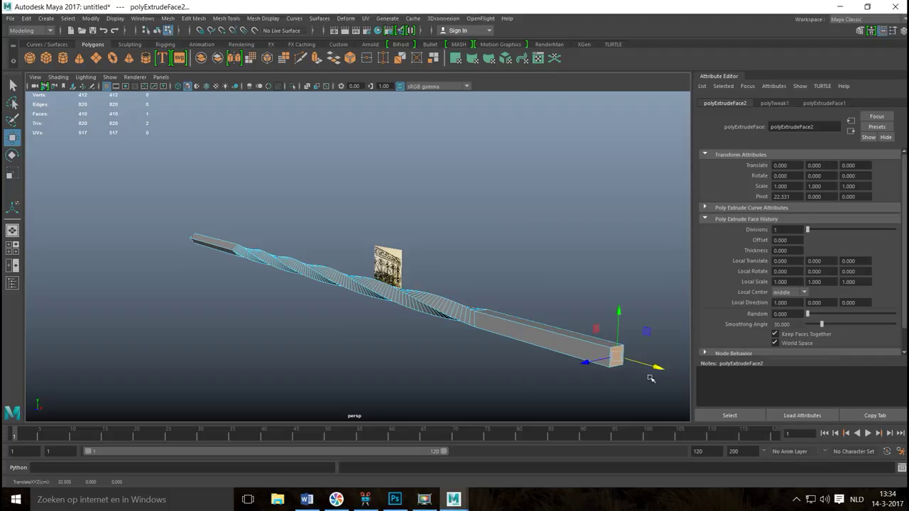
left_click_drag(305, 341, 277, 331, "alt")
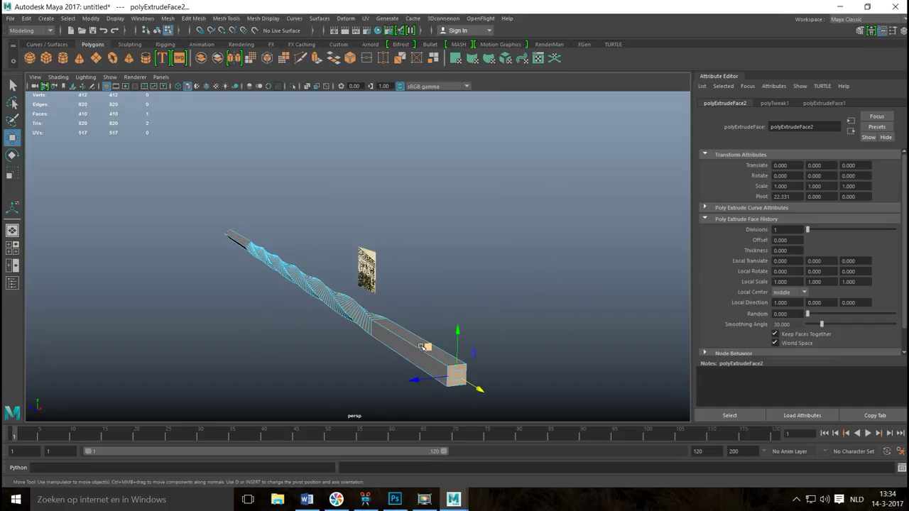
left_click_drag(274, 331, 363, 333, "alt")
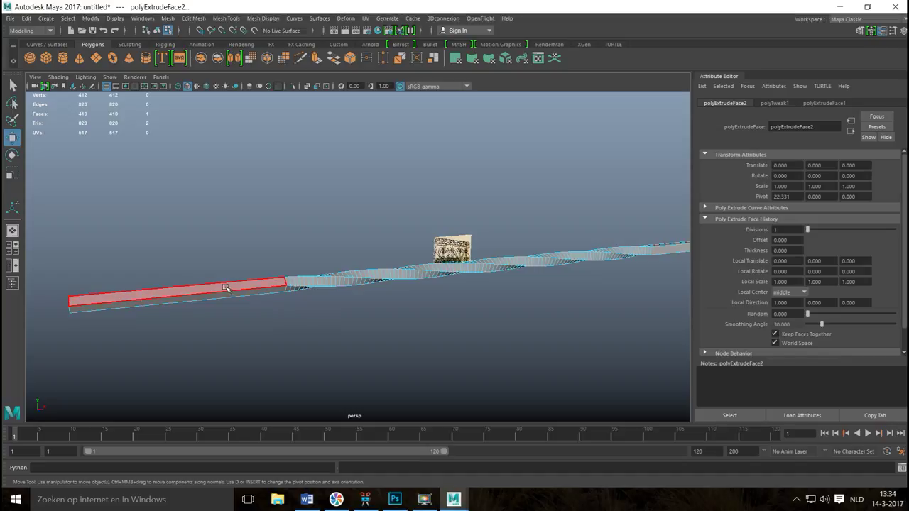
mouse_move(142, 315)
left_mouse_down("alt")
mouse_move(209, 306)
mouse_move(108, 331)
mouse_move(129, 323)
left_mouse_up("alt")
left_click_drag(120, 320, 341, 334, "alt")
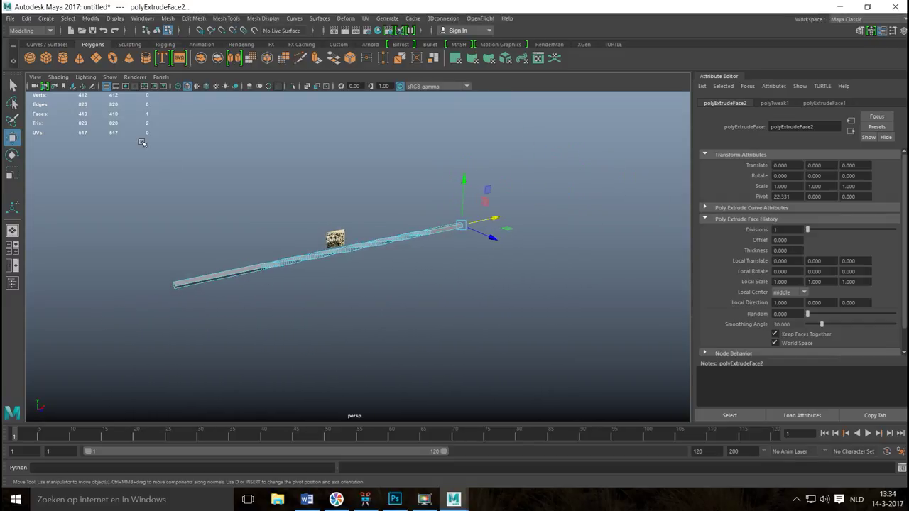
- Create a polygon cube and move it about 52 units along Z, clear of the twisted bar
left_click(46, 59)
left_click_drag(315, 331, 316, 332, "alt")
left_click_drag(375, 270, 440, 341)
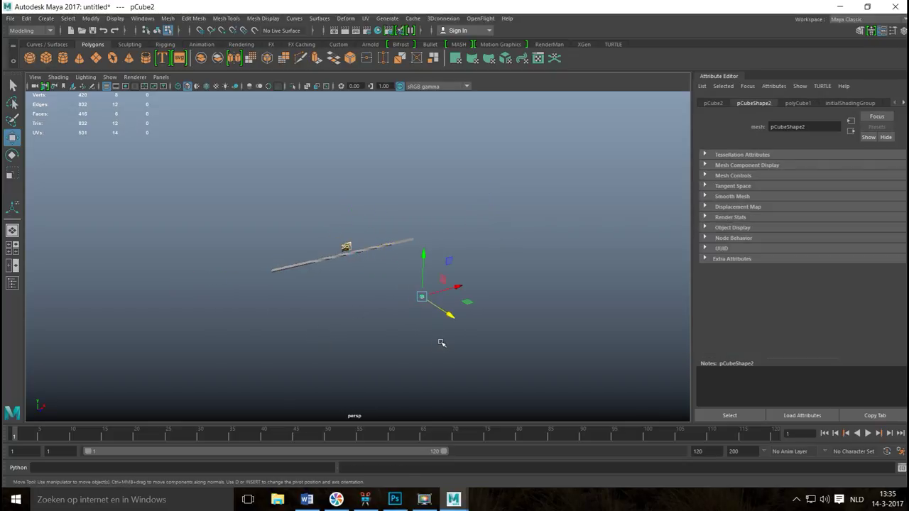
- Stretch the new cube along X to a scale of about 59, forming a second long bar
key("r")
left_click_drag(458, 287, 591, 264)
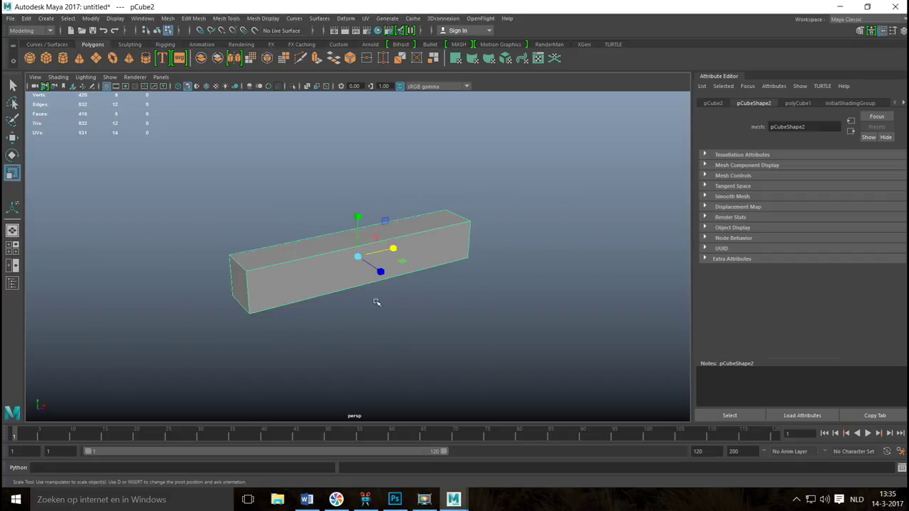
left_click_drag(396, 250, 544, 249)
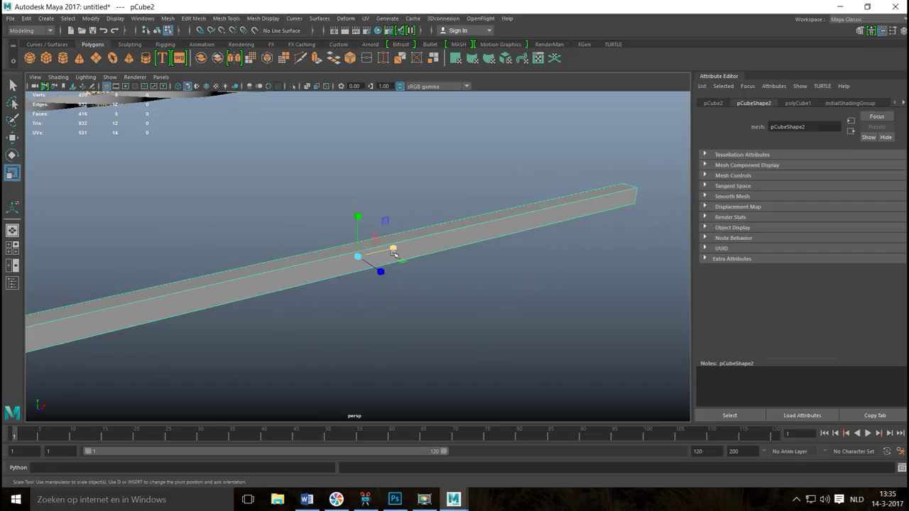
scroll(426, 256, "down", 8)
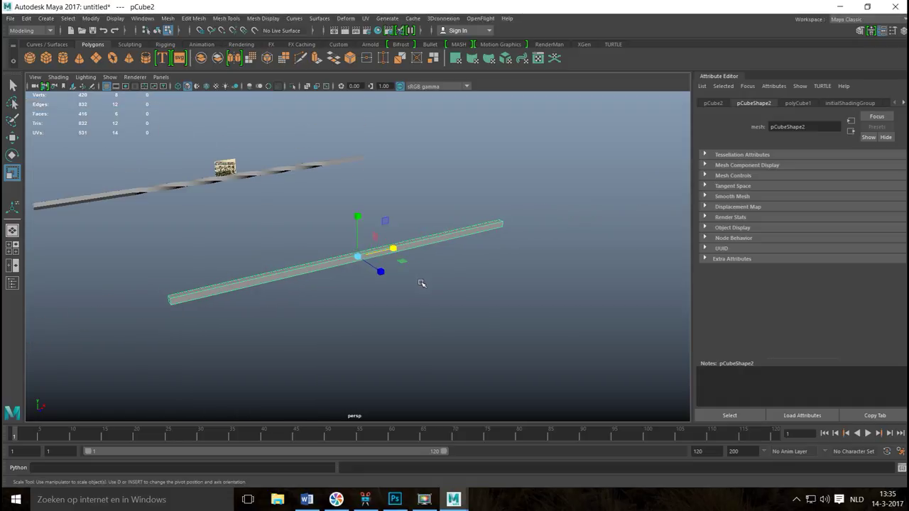
left_click_drag(422, 317, 434, 338, "alt")
scroll(430, 340, "up", 5)
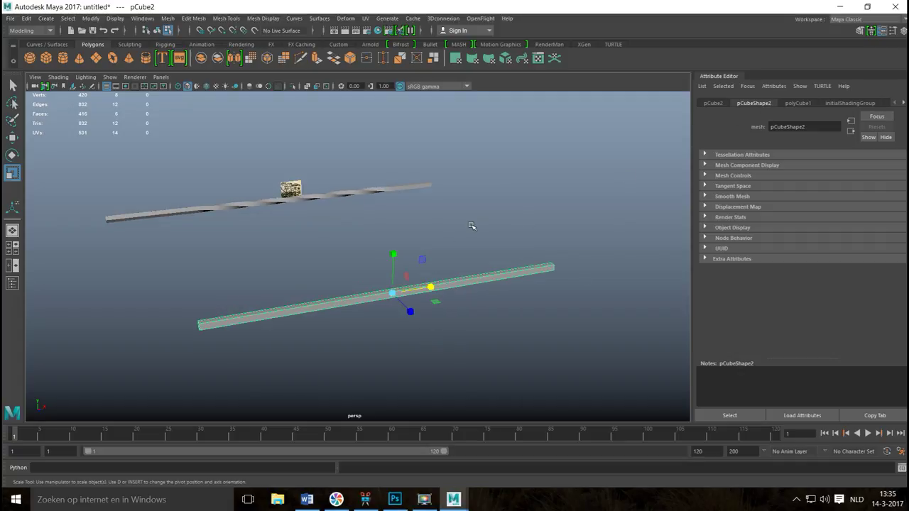
key("ctrl+a")
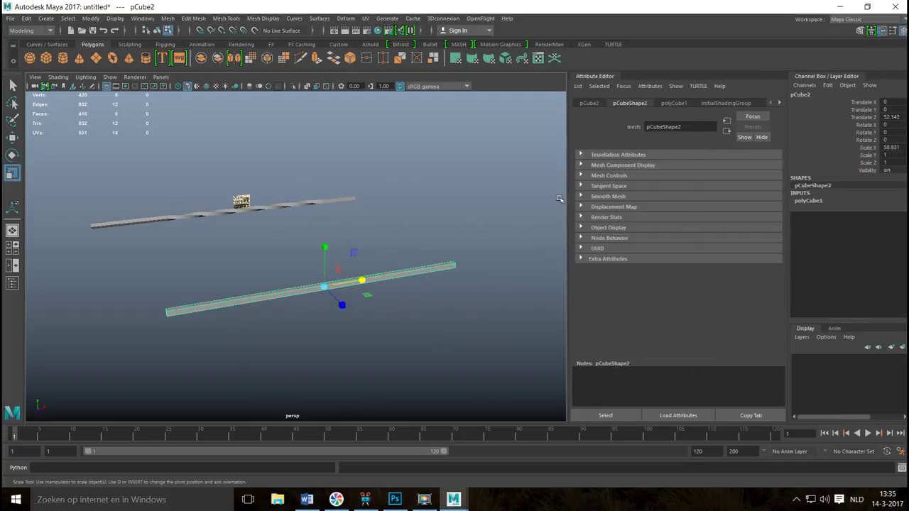
left_click(882, 31)
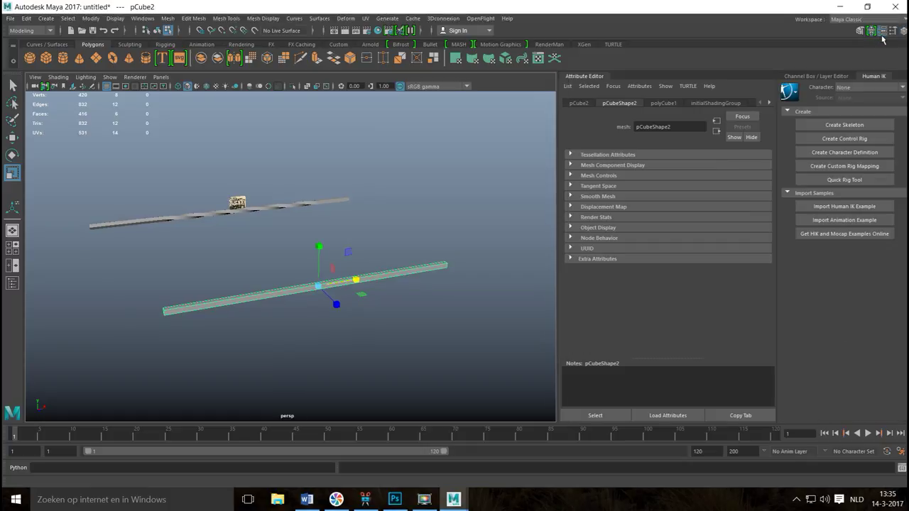
left_click(881, 32)
left_click(862, 32)
left_click(862, 32)
left_click(902, 32)
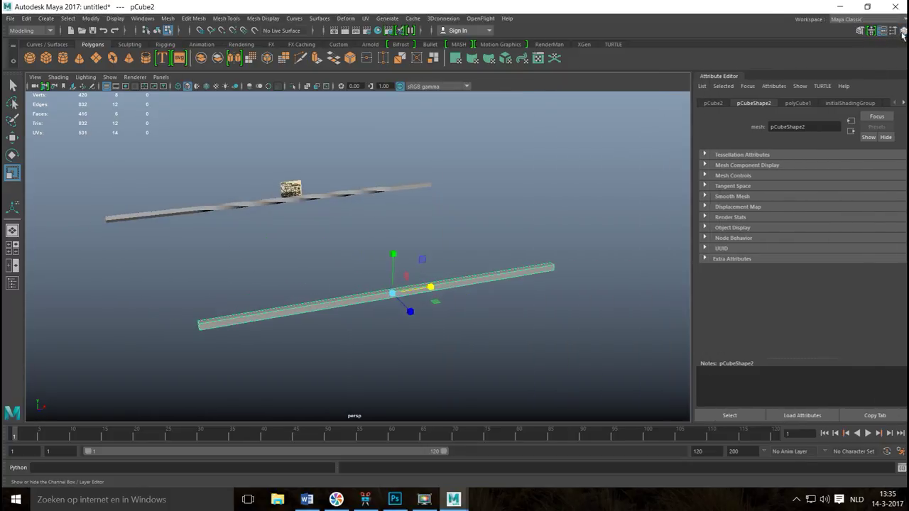
- Set the second bar's width subdivisions to 100
left_click(798, 104)
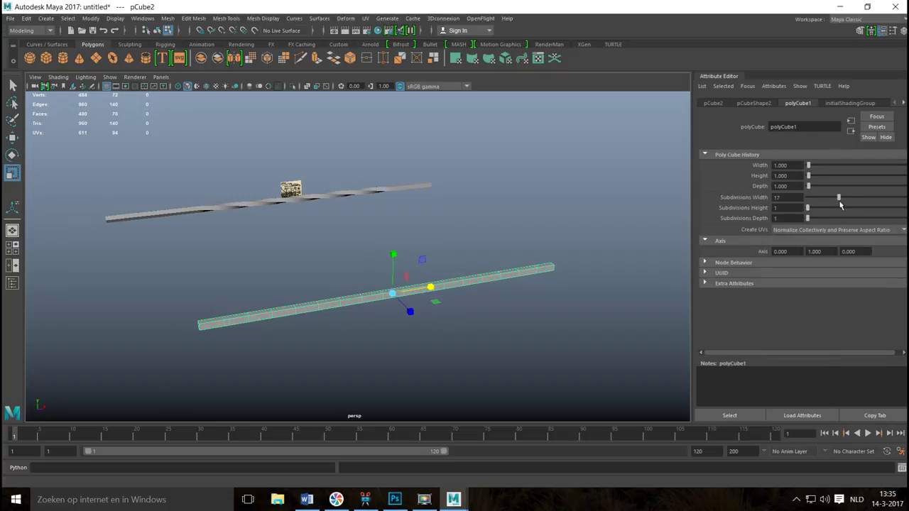
double_click(777, 197)
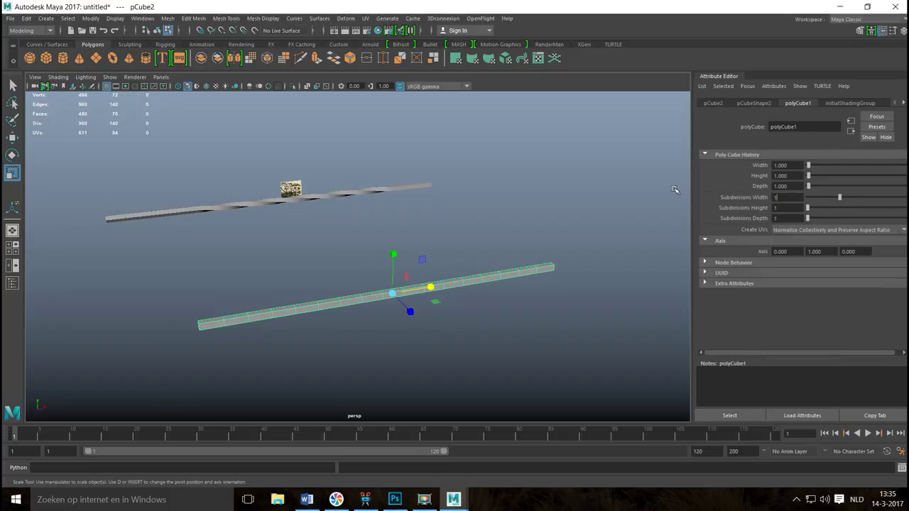
type("100")
key("Return")
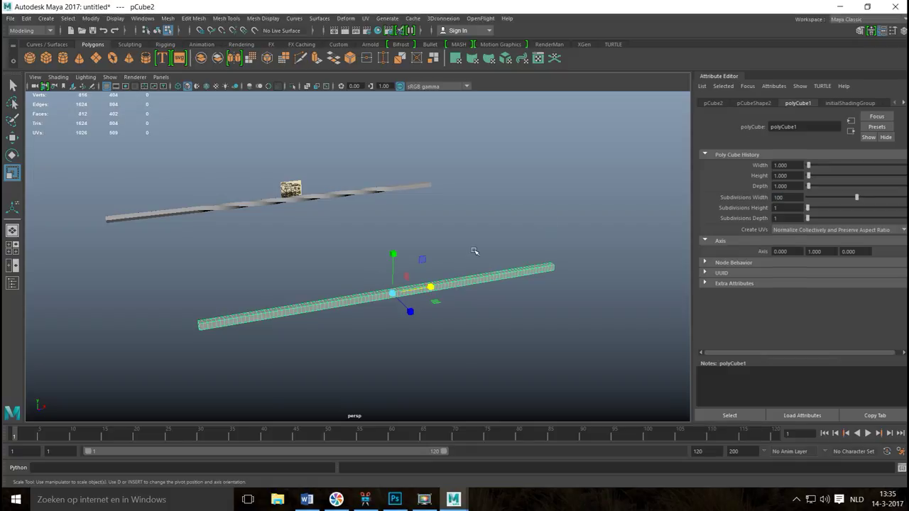
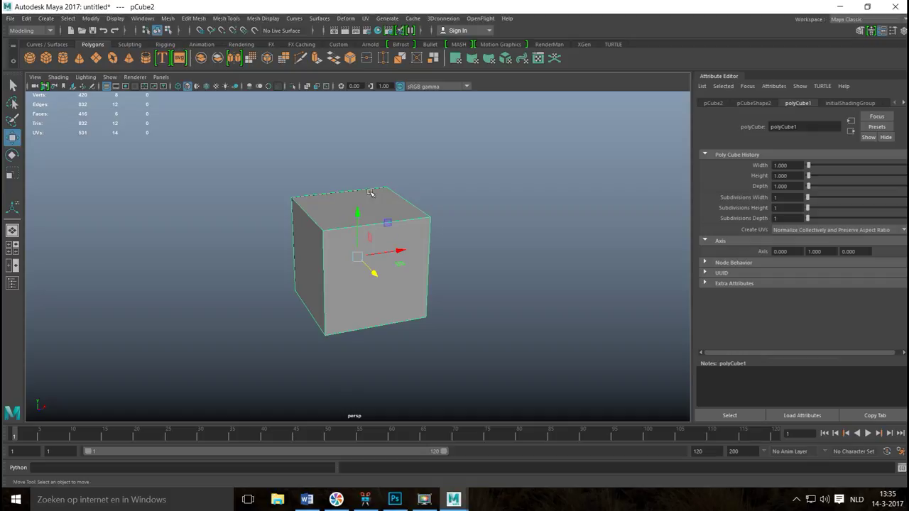
- Delete all of the new cube's faces except the one on its positive X side
left_click(346, 197)
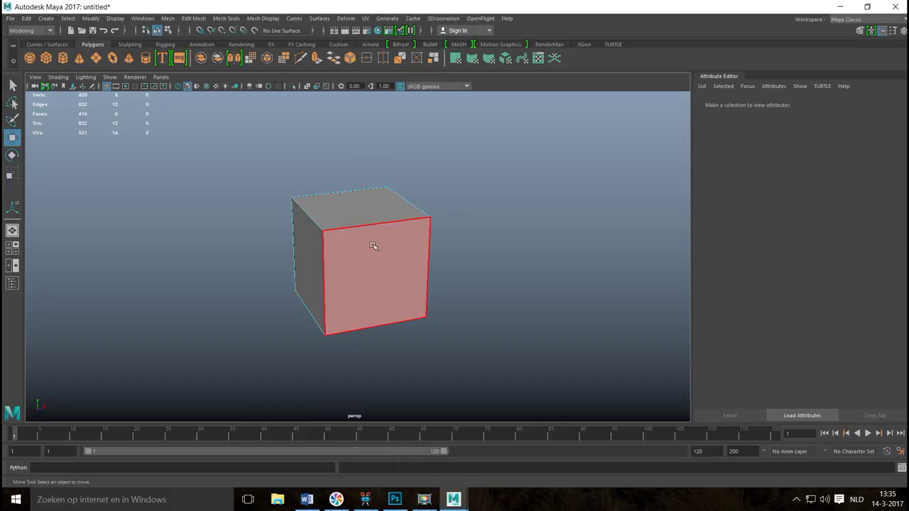
left_click_drag(376, 248, 345, 254, "alt")
left_click_drag(254, 168, 405, 376)
key("Delete")
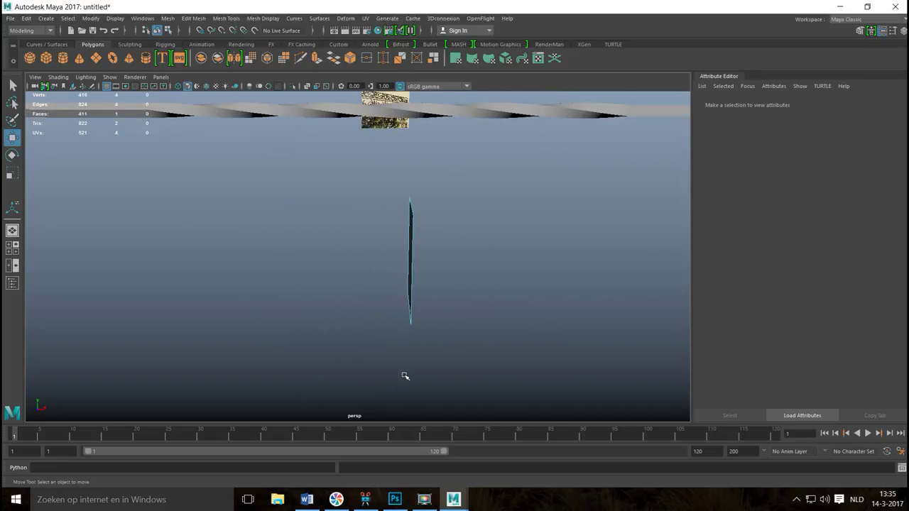
left_click(26, 18)
mouse_move(46, 18)
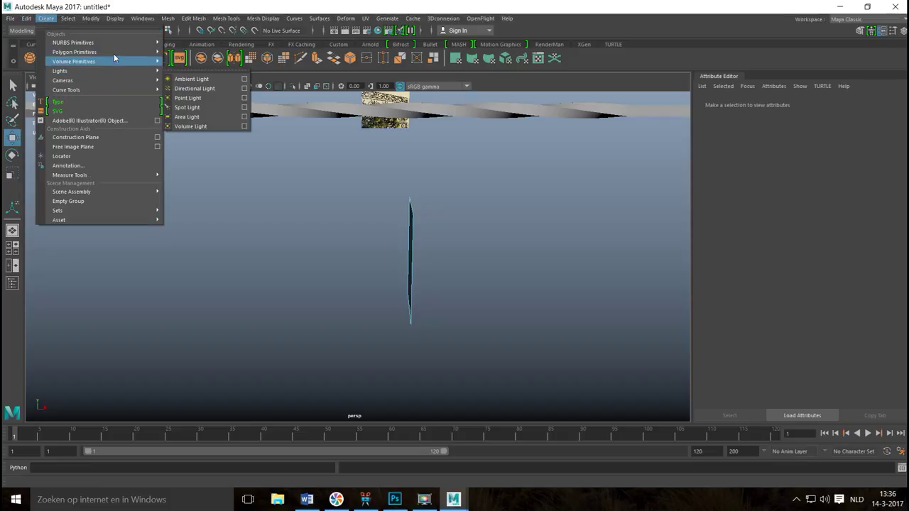
mouse_move(125, 91)
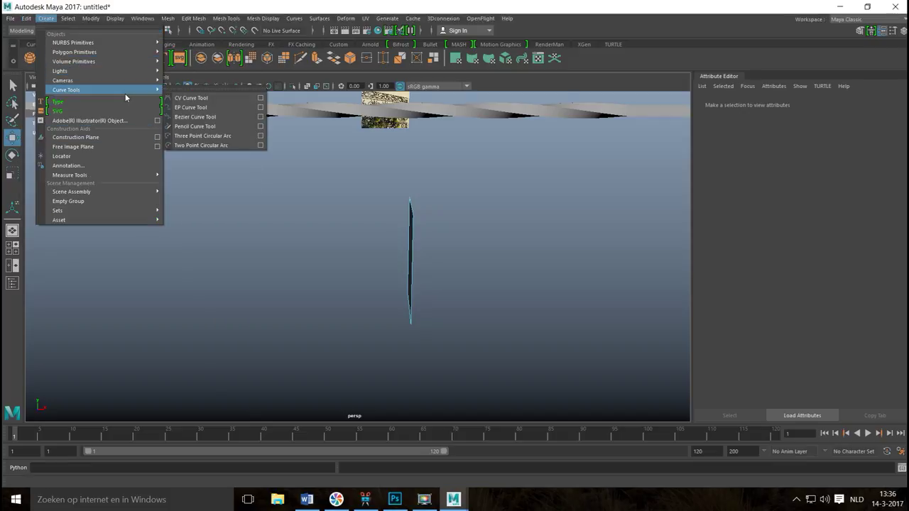
left_click(190, 107)
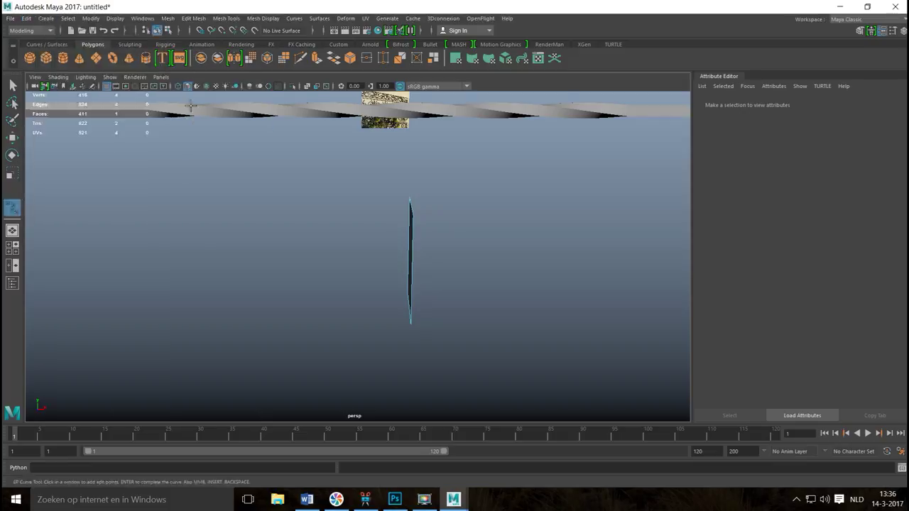
left_click(12, 247)
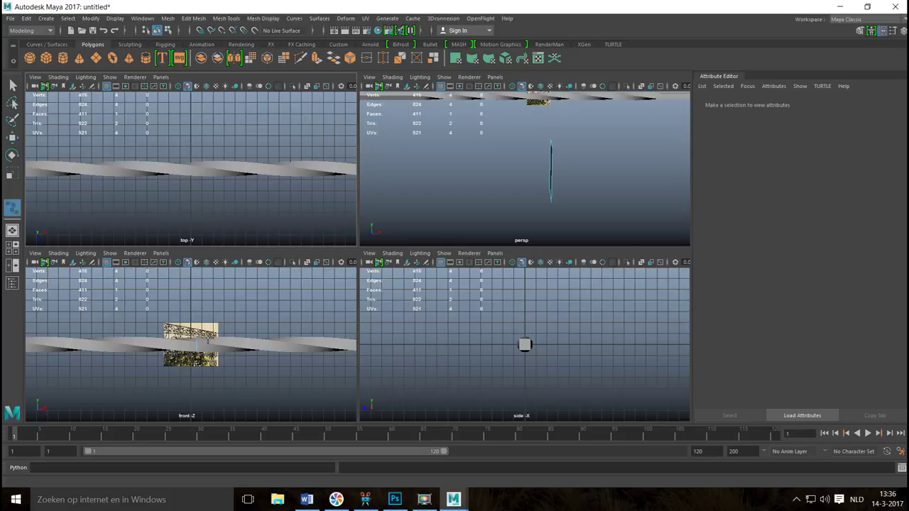
key("space")
scroll(355, 353, "up", 4)
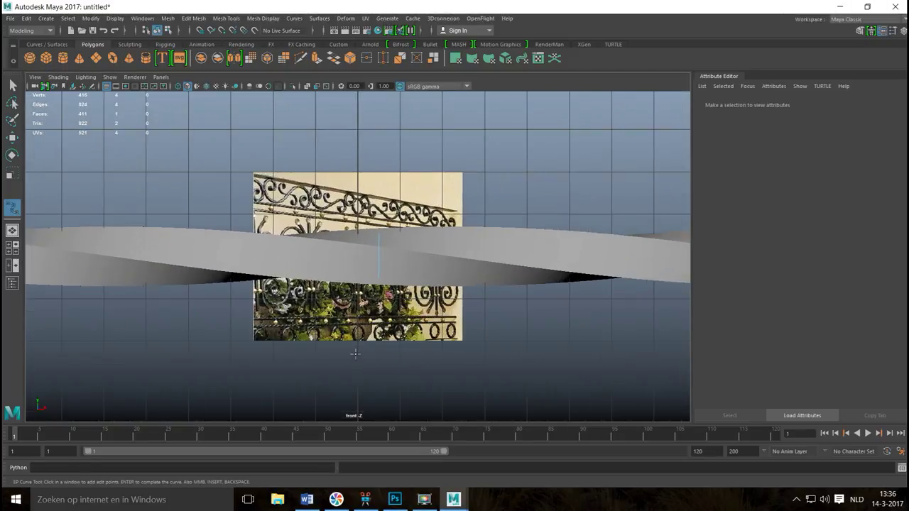
scroll(378, 250, "up", 5)
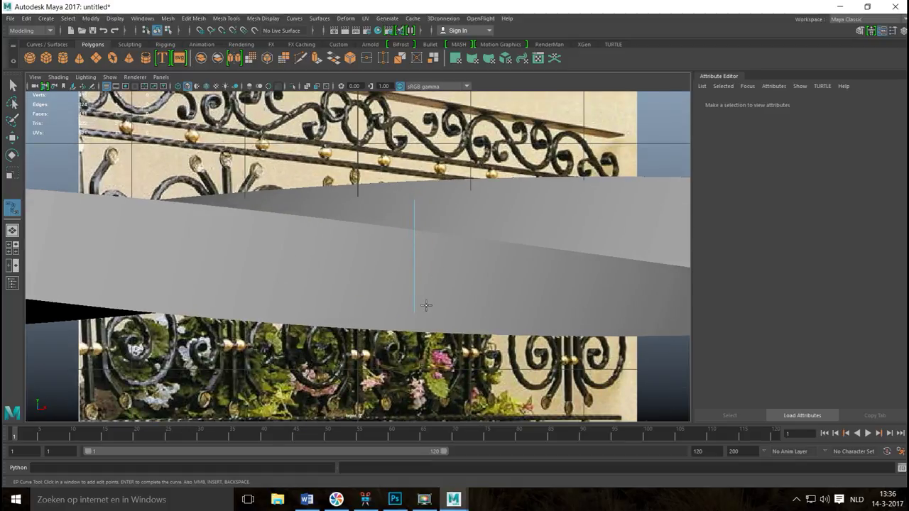
left_click(422, 256)
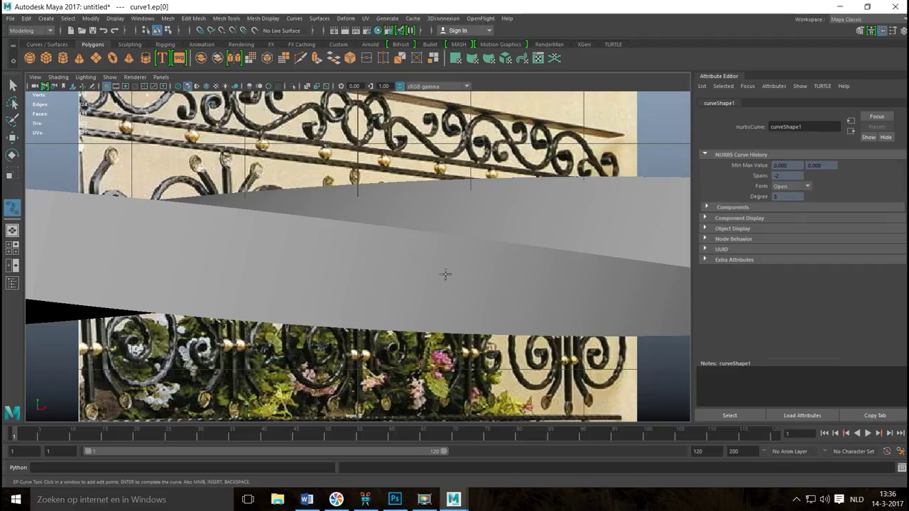
key("4")
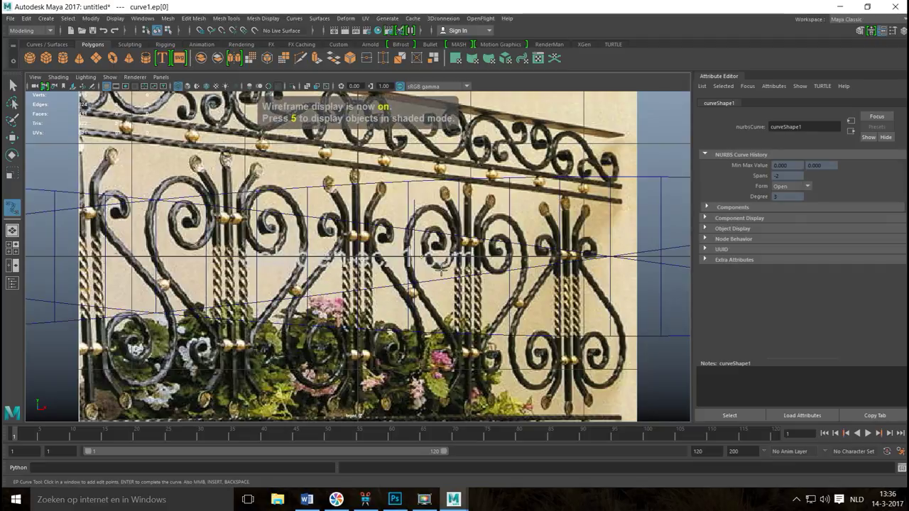
- Select everything in the front view and delete it, clearing the scene of the bar, face, curve and reference image
scroll(443, 276, "down", 5)
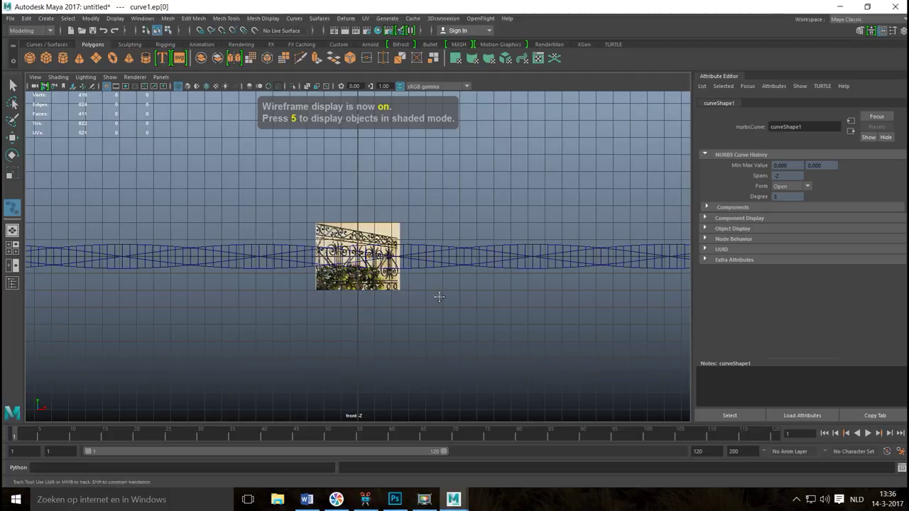
middle_click_drag(440, 289, 410, 280, "alt")
key("q")
right_click_drag(360, 215, 475, 280)
right_click(306, 237)
key("Delete")
scroll(315, 256, "up", 5)
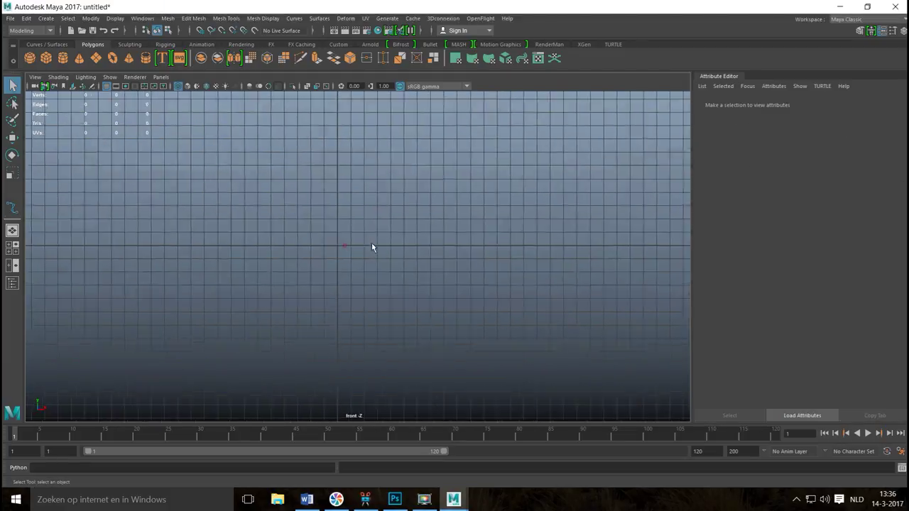
- Create a polygon cube in the perspective view and delete all its faces except the one on its positive X side
key("space")
key("space")
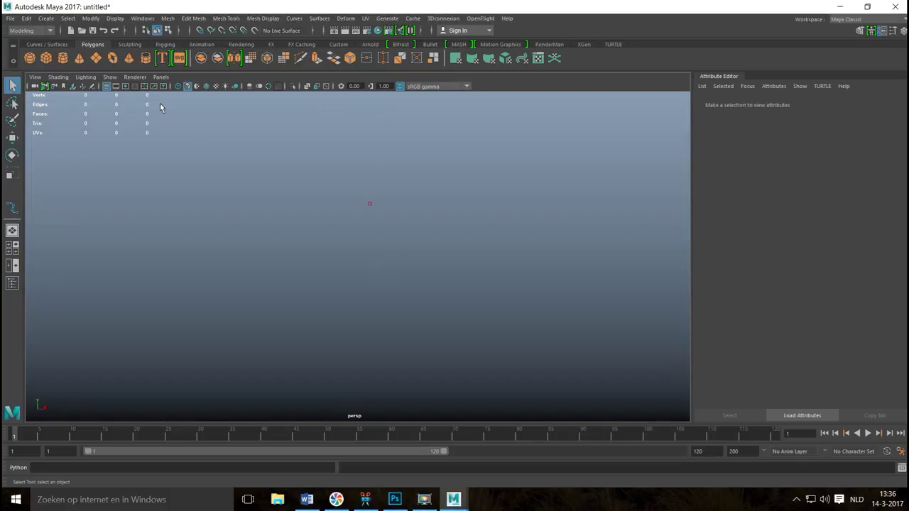
left_click(46, 58)
right_click_drag(350, 201, 351, 227)
left_click_drag(341, 135, 450, 322)
key("Delete")
- Draw a straight three-point EP curve along the X axis in the front view, starting about 2 units from the origin
left_click(7, 249)
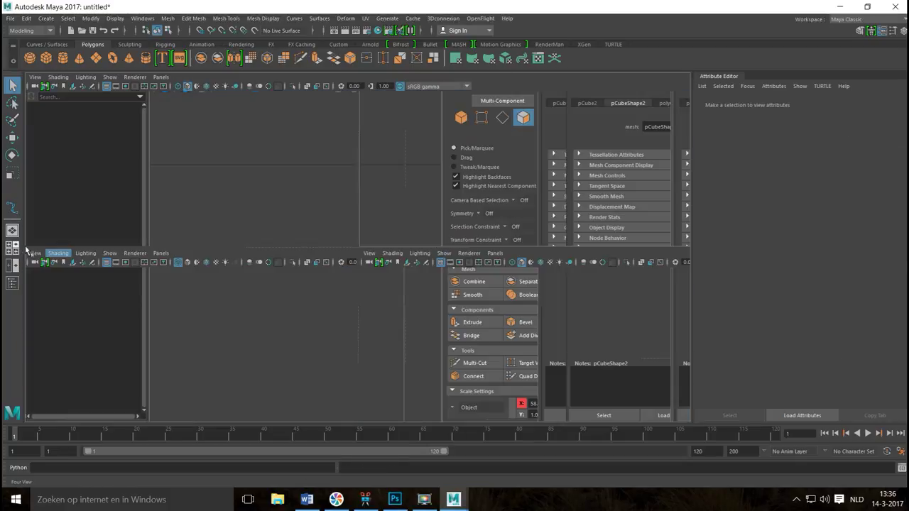
key("space")
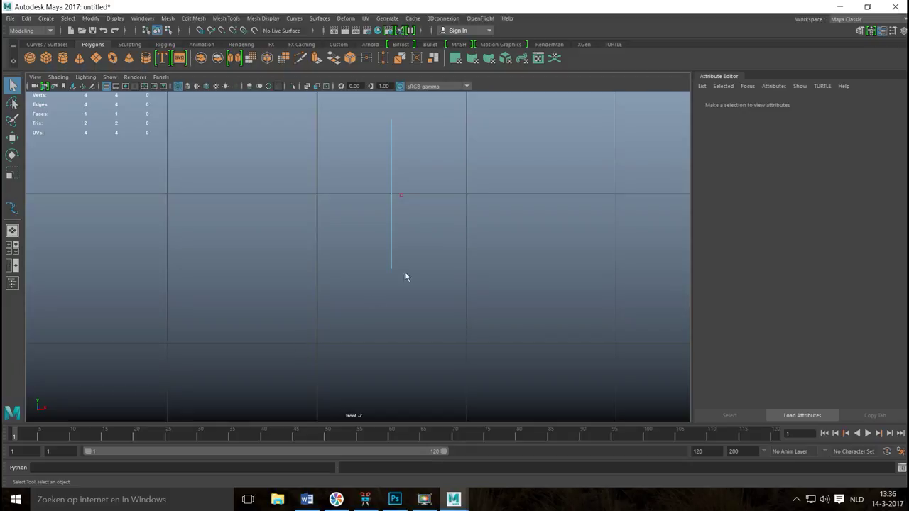
left_click(47, 18)
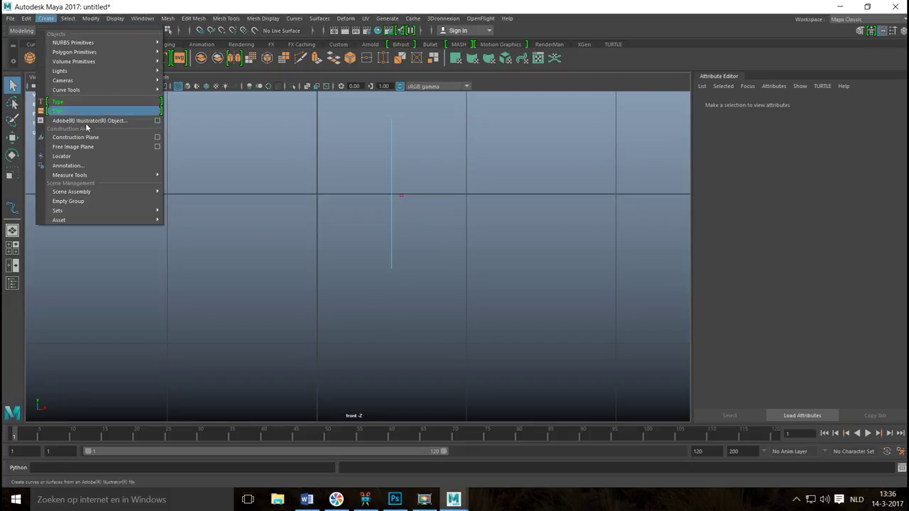
mouse_move(95, 90)
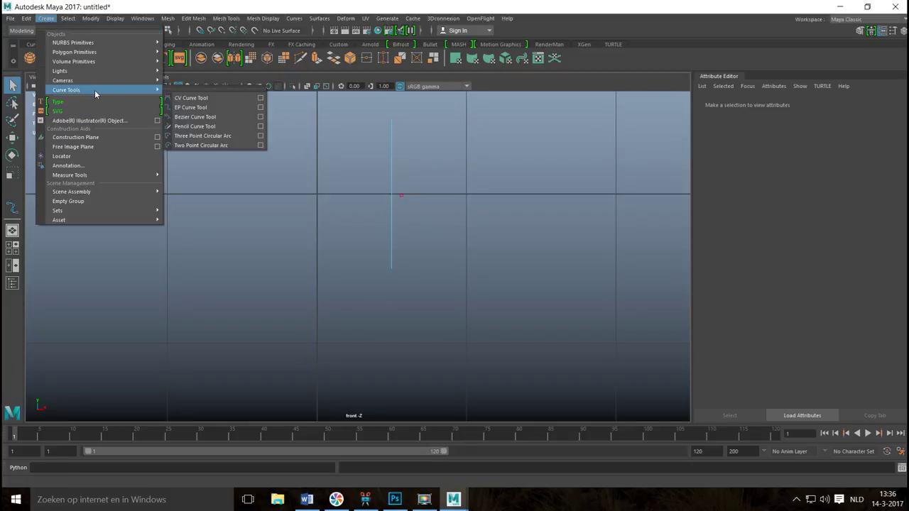
left_click(198, 108)
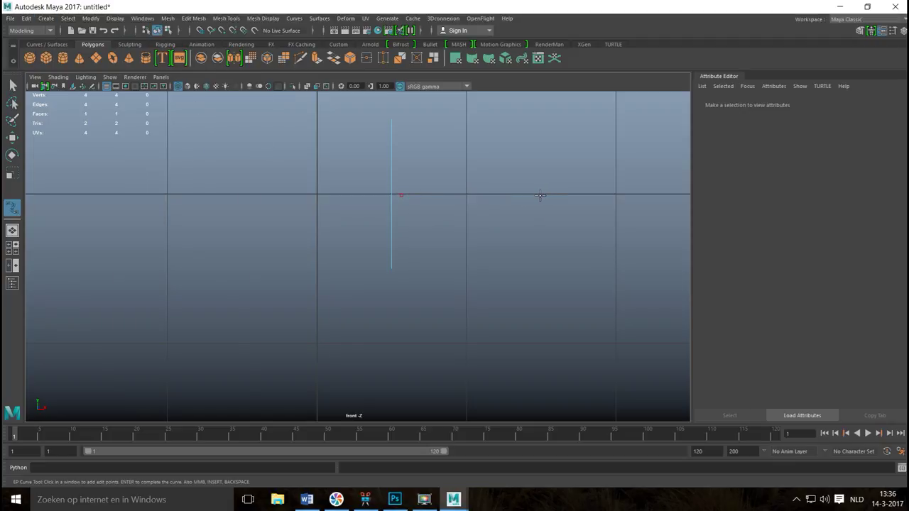
left_click(615, 194)
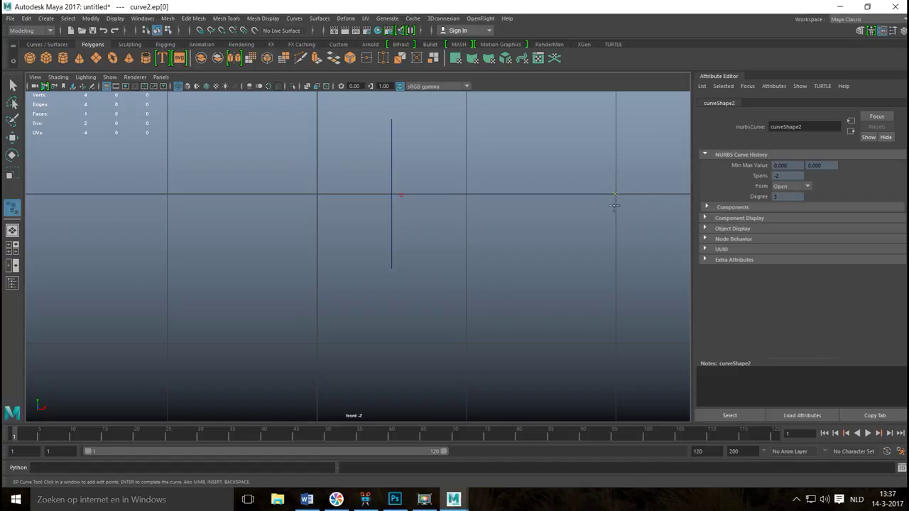
scroll(589, 240, "down", 5)
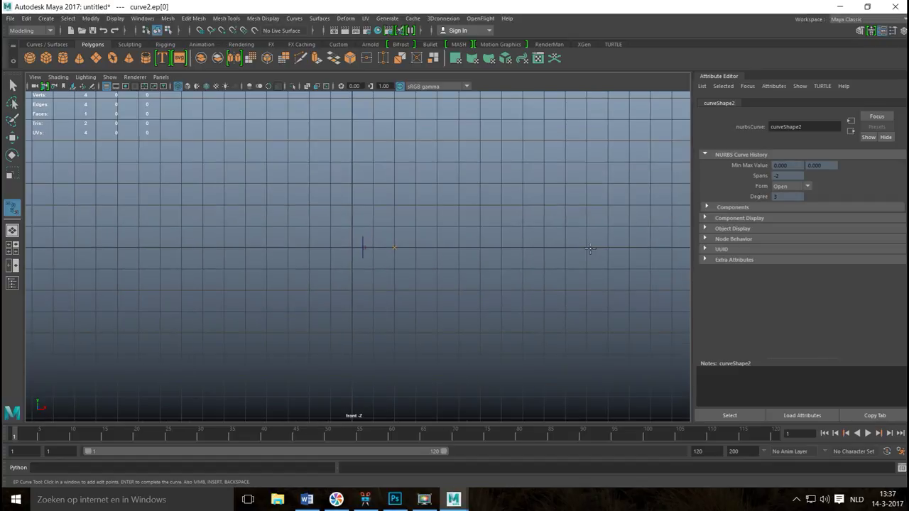
left_click(587, 247)
scroll(590, 250, "down", 5)
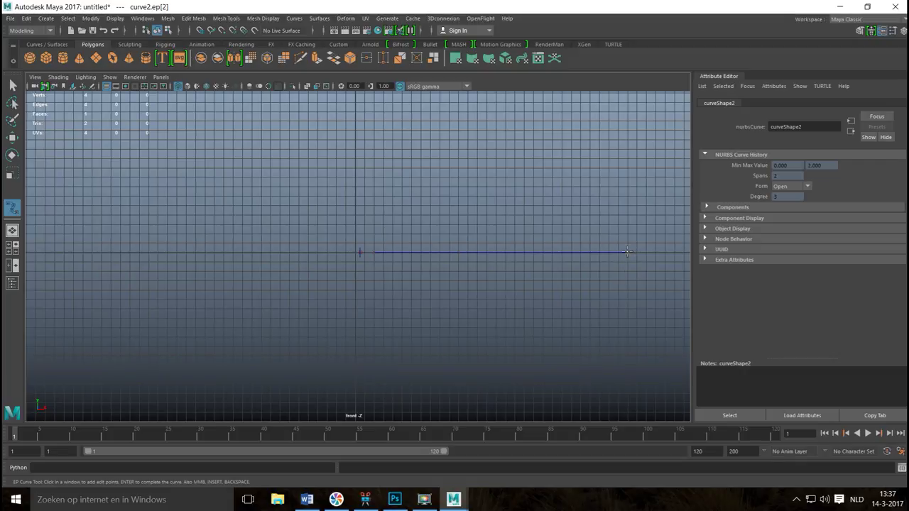
key("q")
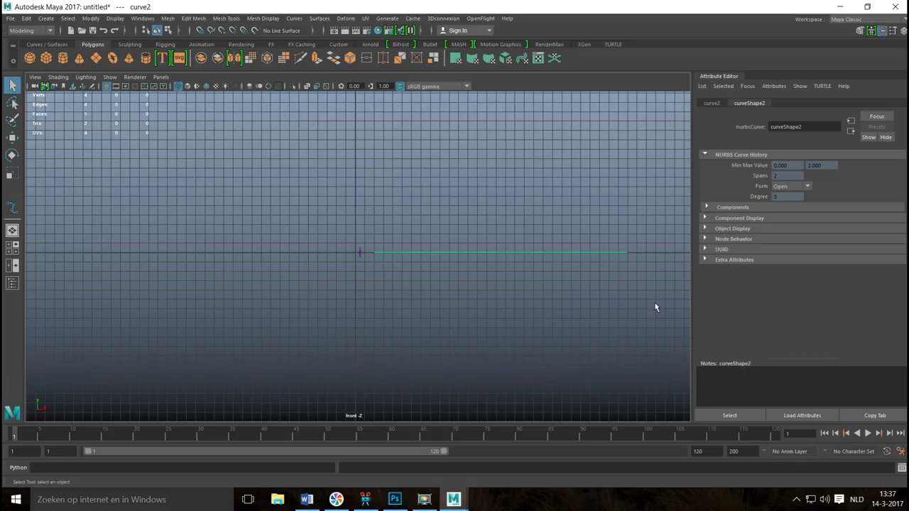
- Move the single face along X in the perspective view until it sits at the start of the curve
left_click(12, 248)
key("space")
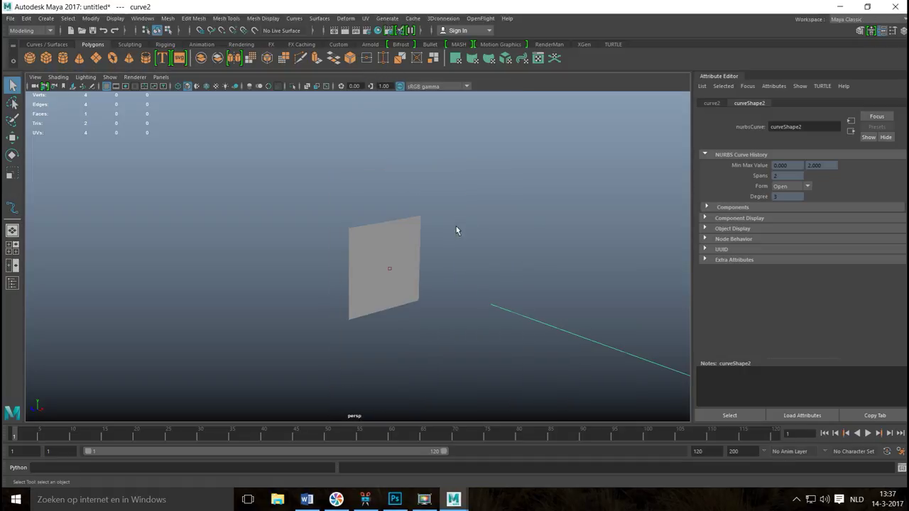
right_click_drag(392, 229, 438, 216)
key("w")
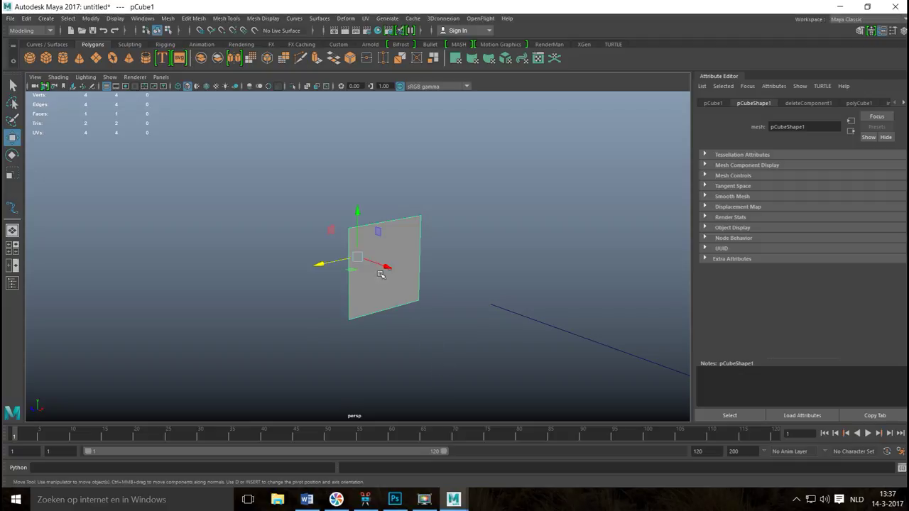
left_click_drag(386, 267, 426, 269, "alt")
- Extrude the face along the curve and set the extrusion's divisions to 11
right_click_drag(488, 229, 488, 260)
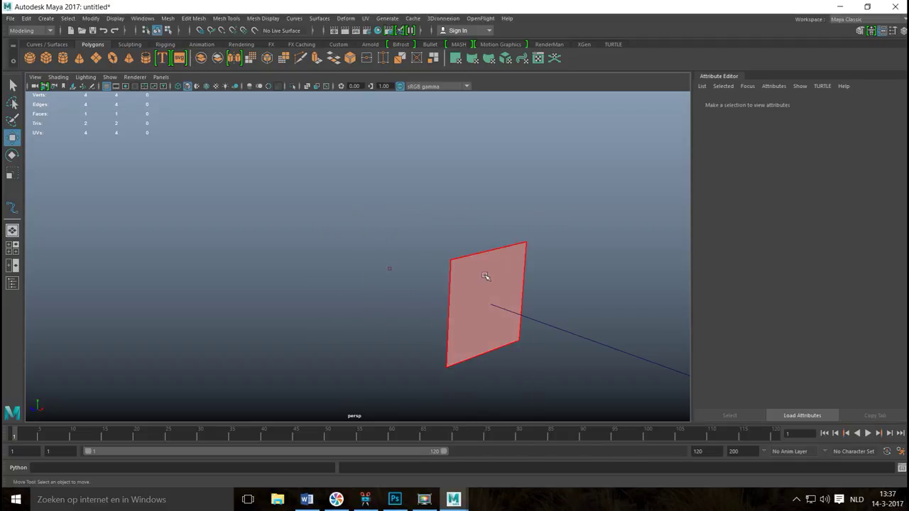
left_click(492, 303)
left_click(580, 339)
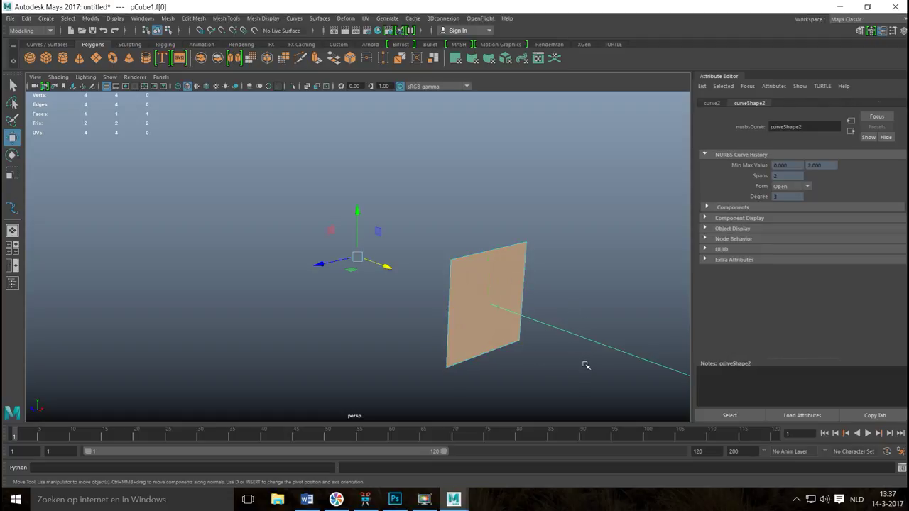
left_click_drag(558, 357, 390, 228, "alt")
key("ctrl+e")
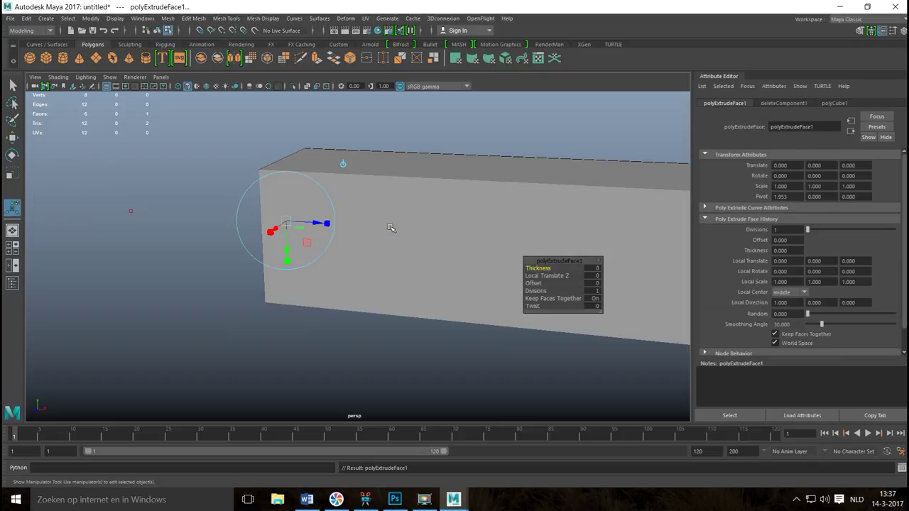
left_click_drag(187, 315, 272, 331, "alt")
left_click(536, 291)
left_click_drag(536, 291, 547, 293)
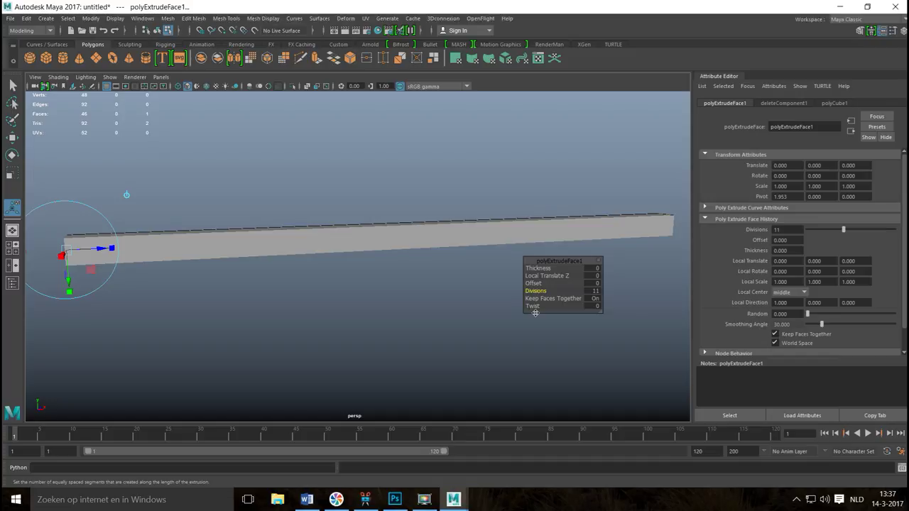
- Add Taper to the extrusion's in-view settings, and set the taper to 0.3 and the twist to 500
right_click(599, 264)
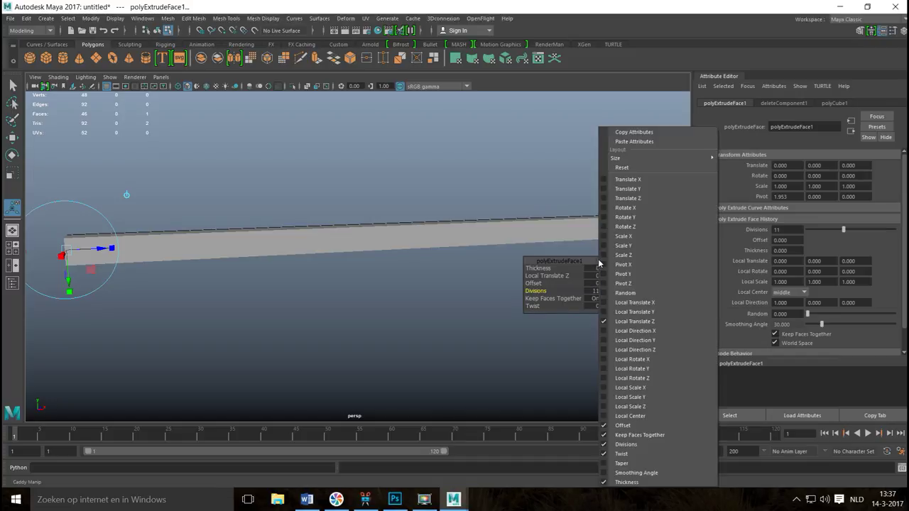
left_click(605, 463)
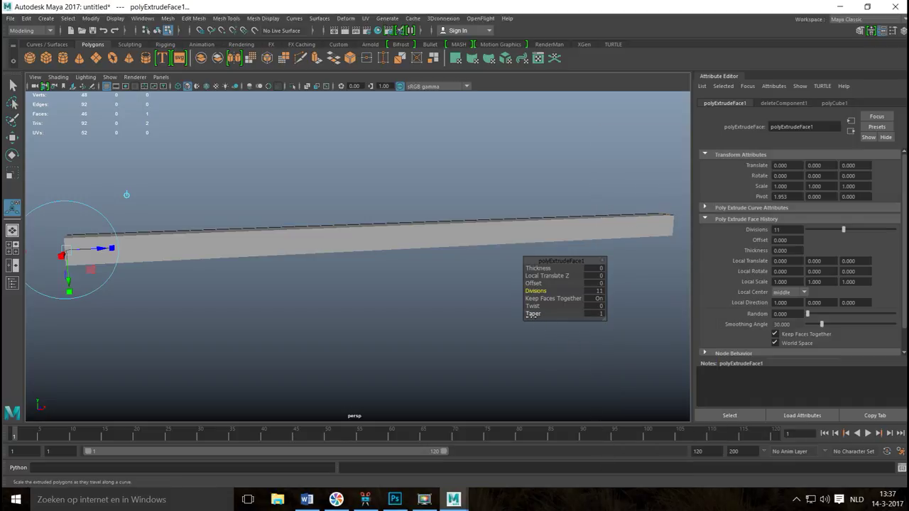
left_click_drag(533, 313, 621, 319)
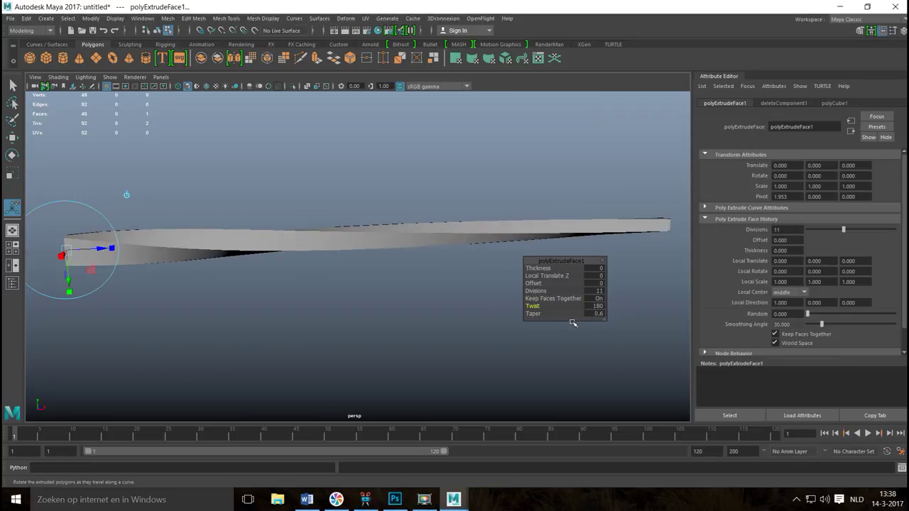
mouse_move(534, 314)
left_mouse_down()
mouse_move(543, 315)
mouse_move(535, 316)
left_mouse_up()
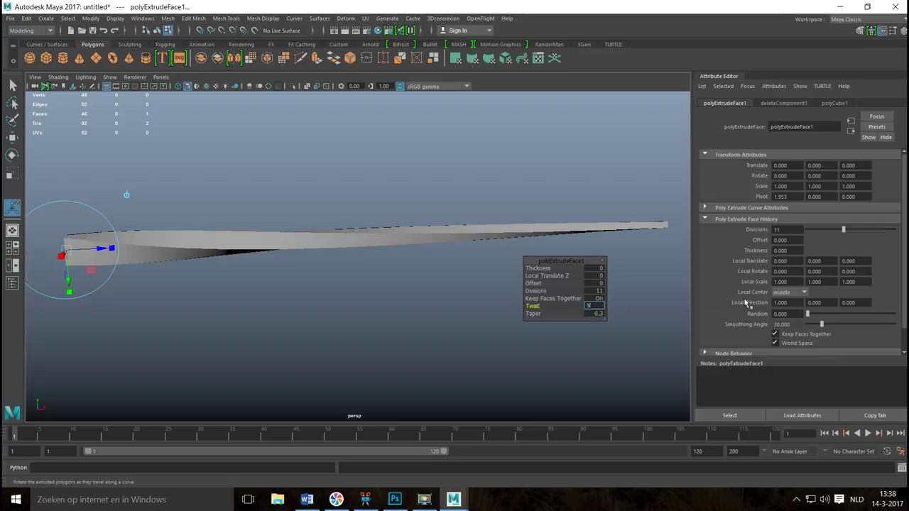
key("Return")
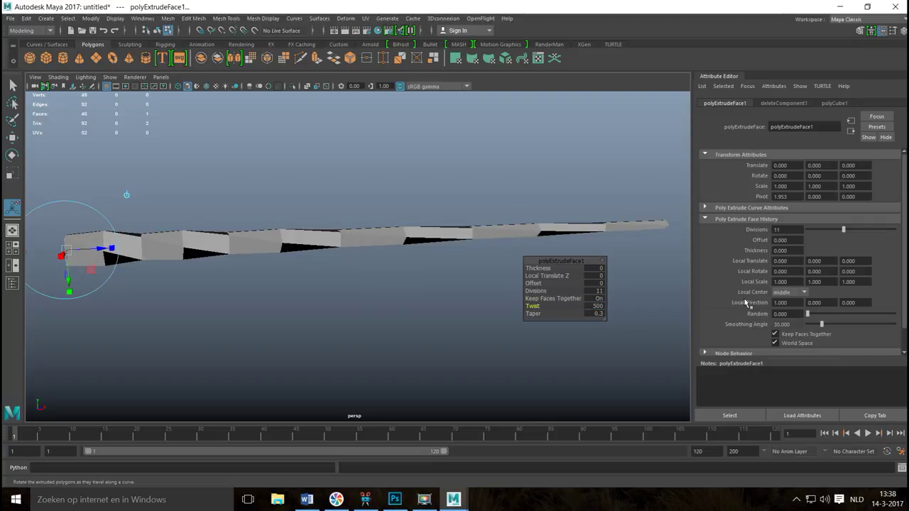
- Set the twisted extrusion's divisions to 500
left_click_drag(538, 291, 593, 299)
left_click(593, 292)
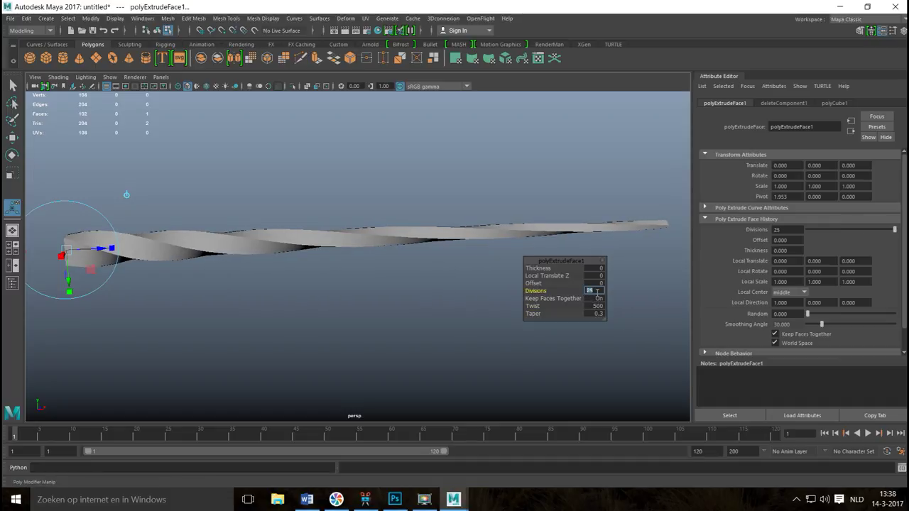
type("500")
key("Return")
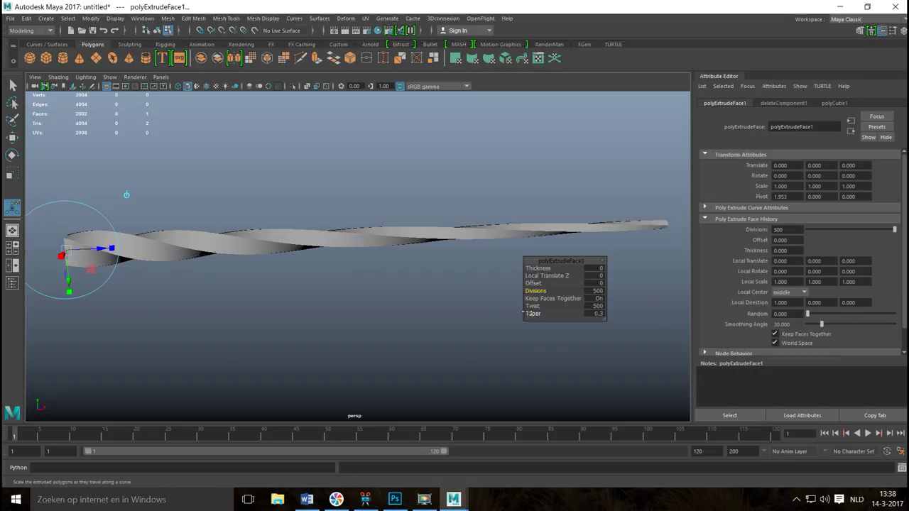
- Try a twist of 180 on the extruded bar, set the twist back to 500, and set the taper to 0.9
left_click_drag(540, 307, 552, 309)
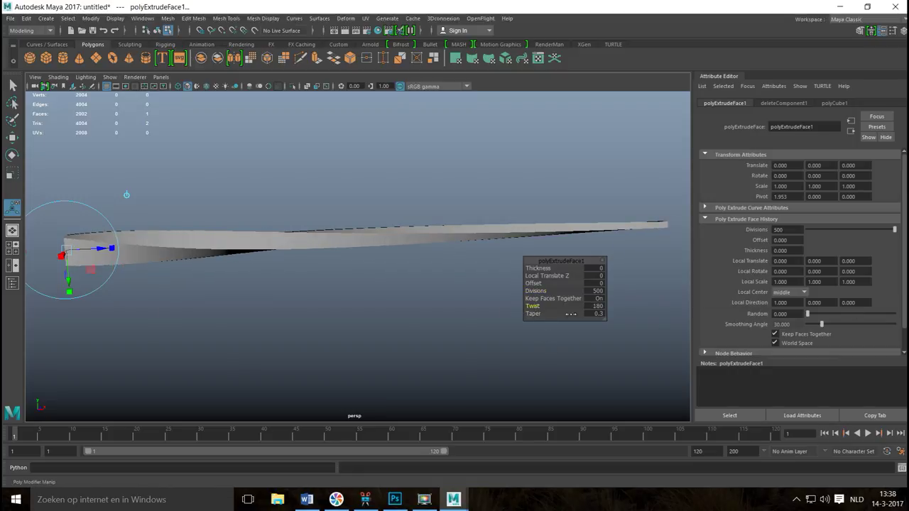
left_click(597, 307)
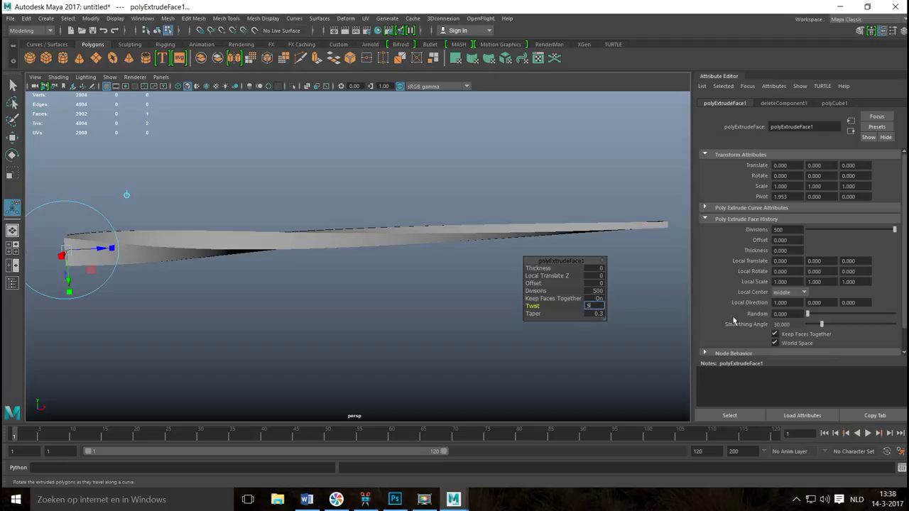
key("Return")
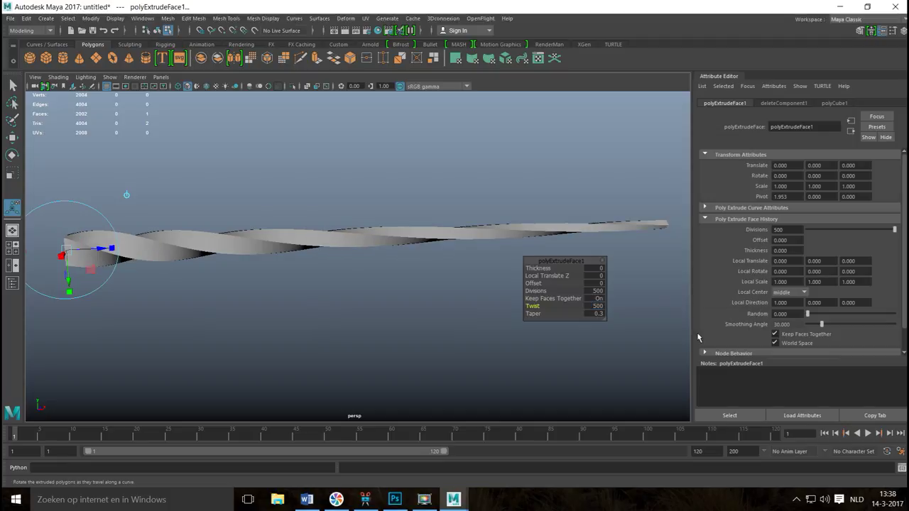
left_click_drag(556, 319, 540, 328)
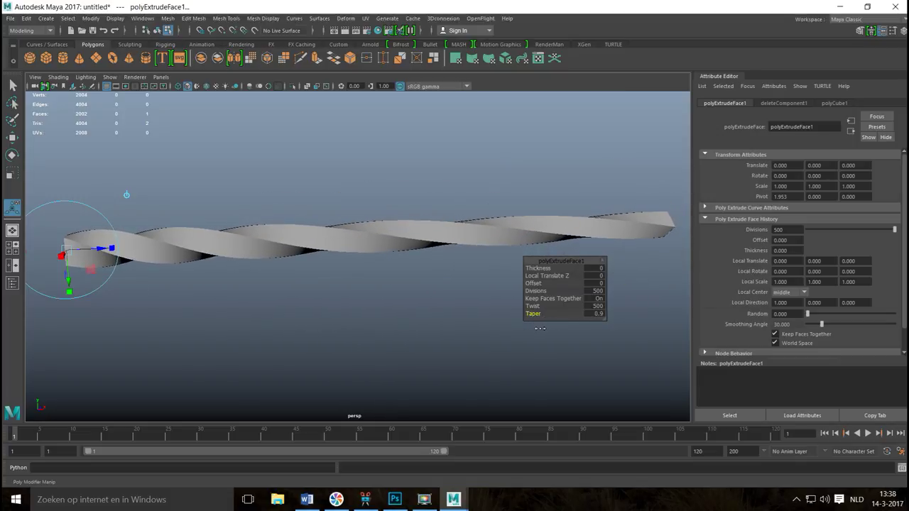
left_click(455, 327)
right_click_drag(448, 324, 416, 345, "alt")
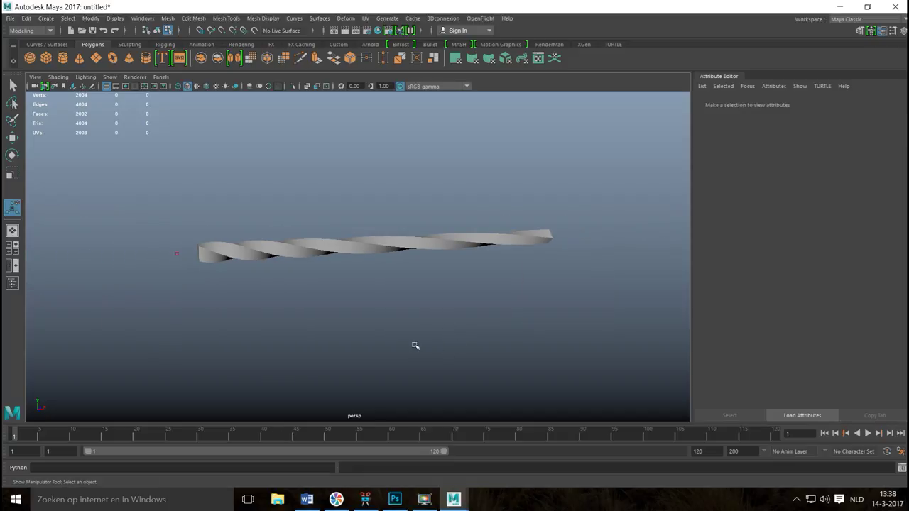
scroll(348, 324, "up", 3)
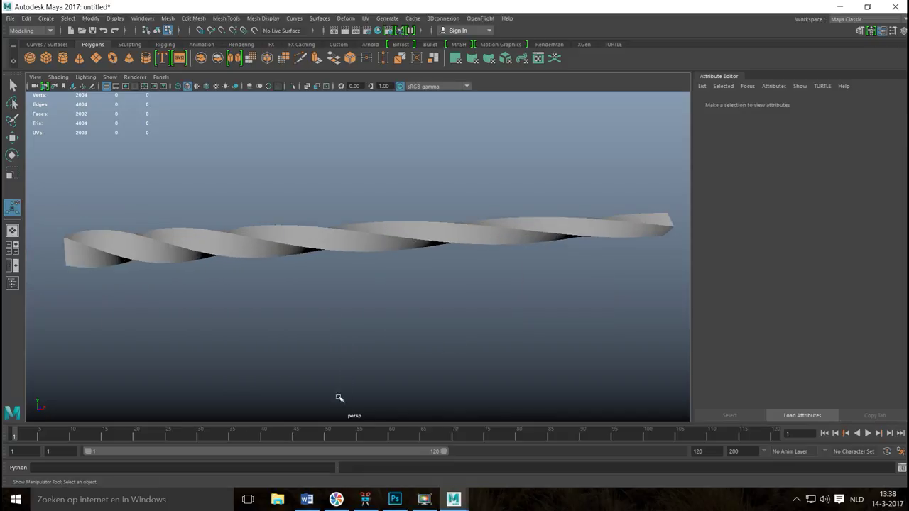
left_click_drag(338, 397, 329, 334, "alt")
middle_click_drag(329, 334, 341, 313, "alt")
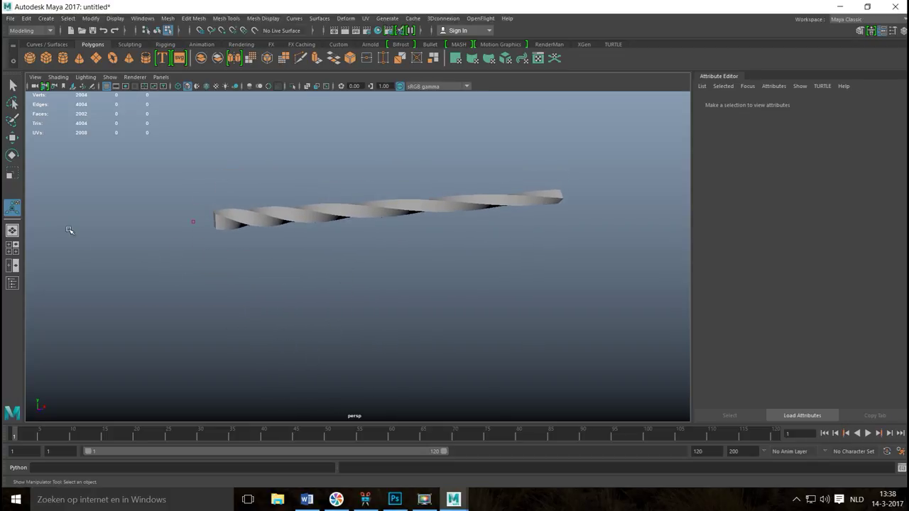
- Delete the twisted bar together with its curve from the scene, working in the front view
left_click(12, 247)
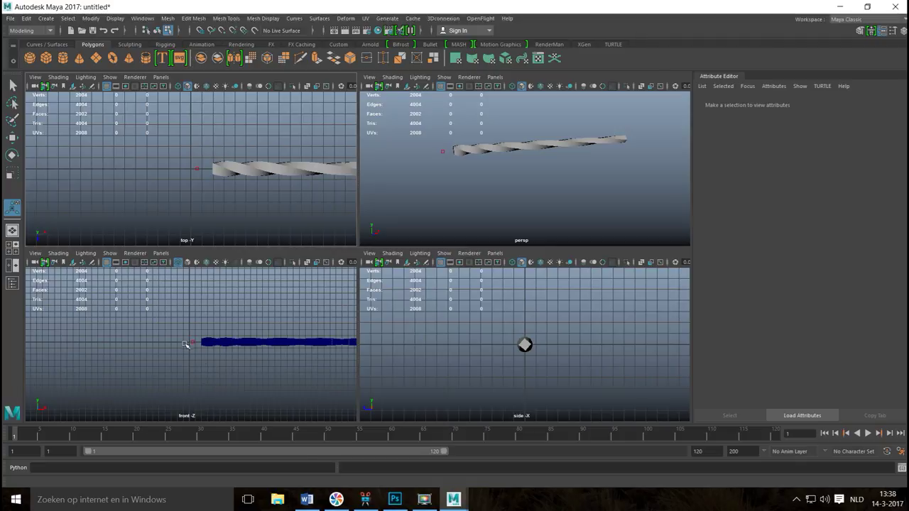
key("space")
scroll(348, 331, "down", 2)
left_click_drag(376, 191, 516, 363)
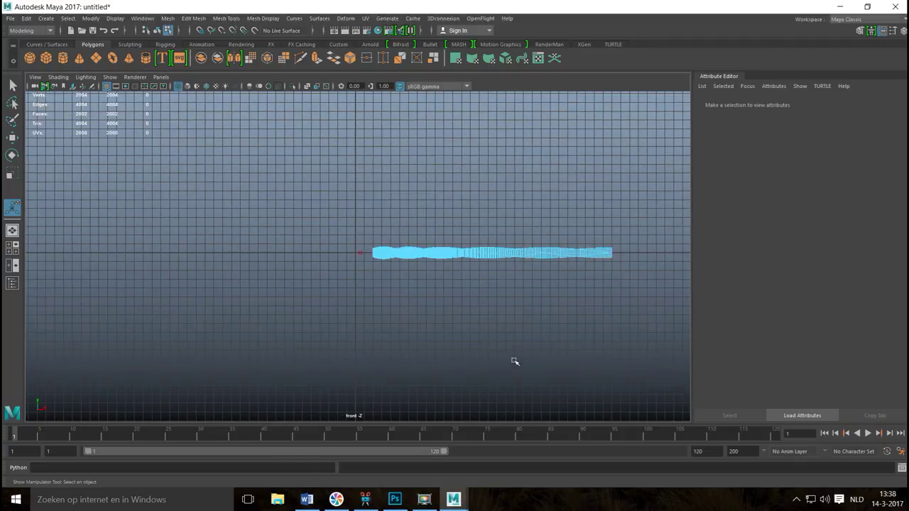
right_click_drag(418, 254, 500, 238)
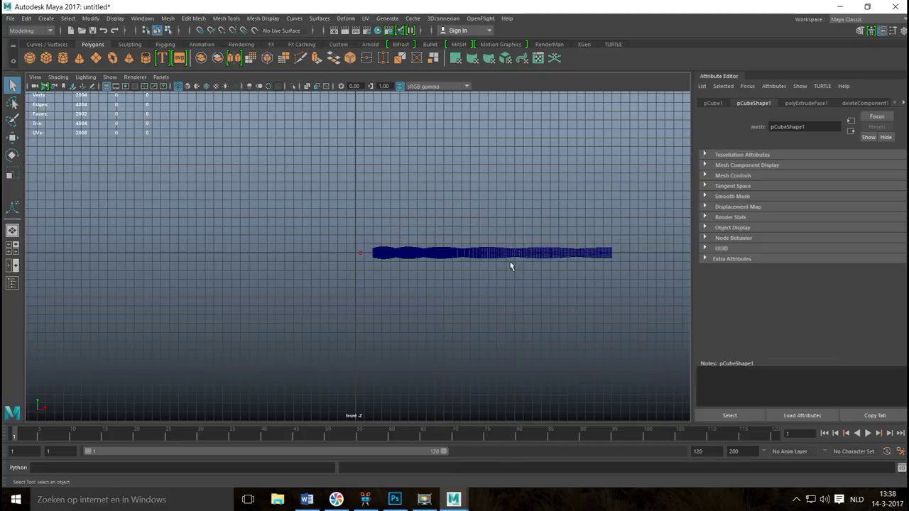
left_click(501, 302)
left_click_drag(455, 202, 531, 357)
key("Delete")
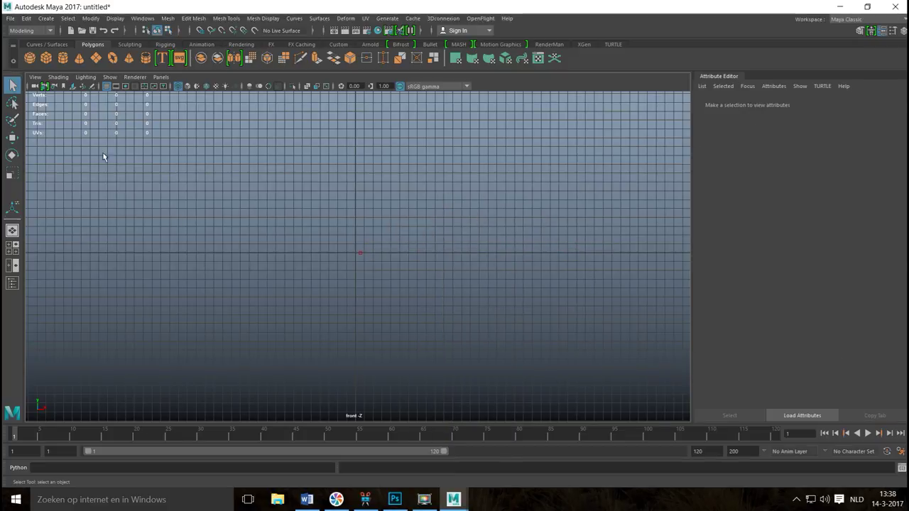
- Draw an S-shaped CV curve in the front view, from the centre of a right-hand spiral to the centre of a left-hand spiral
left_click(46, 19)
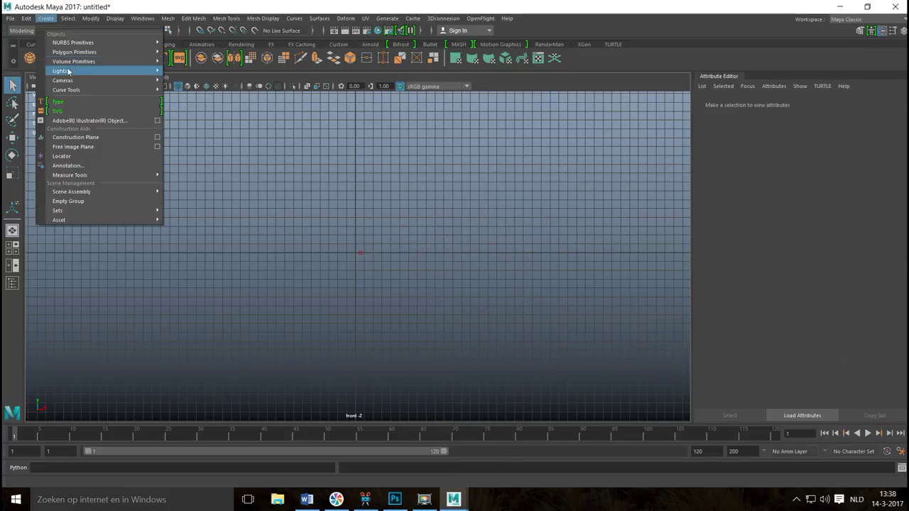
mouse_move(88, 90)
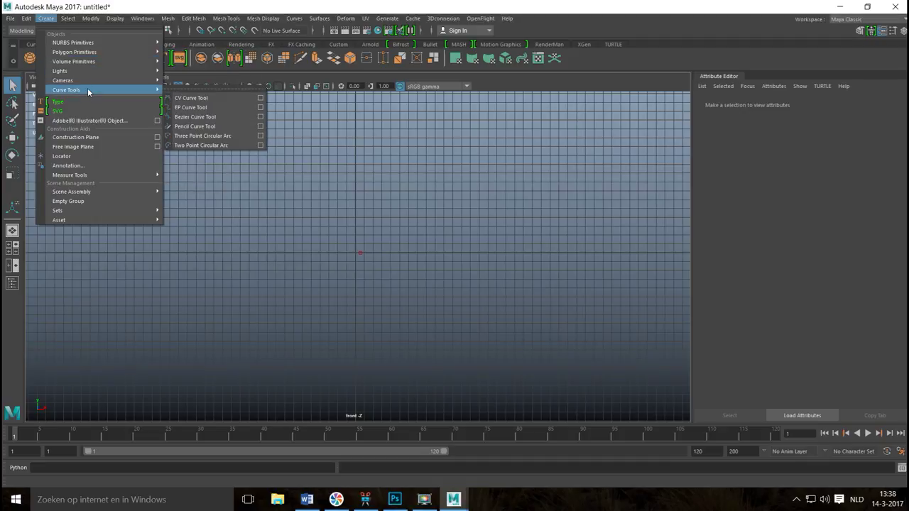
left_click(191, 98)
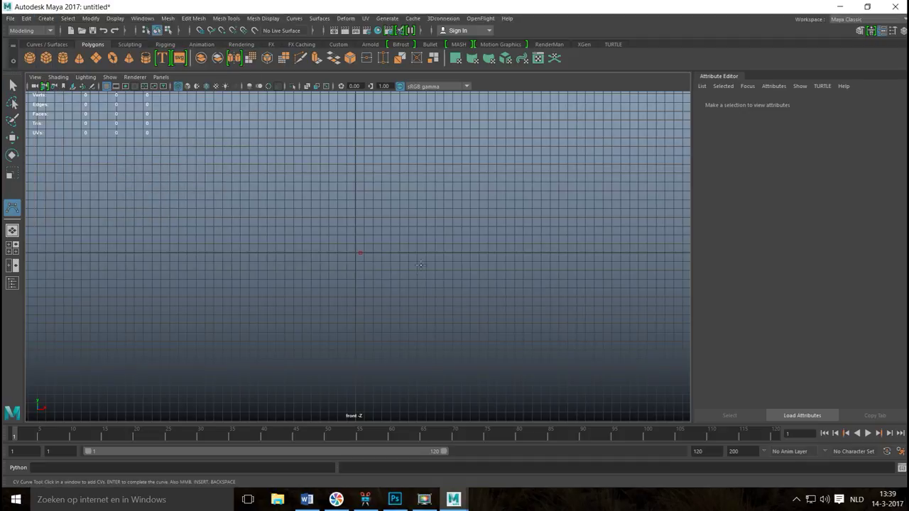
left_click(427, 264)
left_click(435, 294)
left_click(456, 298)
left_click(471, 291)
left_click(489, 252)
left_click(485, 235)
left_click(468, 226)
left_click(431, 224)
left_click(408, 237)
left_click(402, 265)
left_click(403, 302)
left_click(421, 323)
left_click(462, 336)
left_click(492, 333)
left_click(526, 314)
left_click(538, 284)
left_click(540, 254)
left_click(531, 228)
left_click(511, 203)
left_click(480, 192)
left_click(438, 187)
left_click(399, 200)
left_click(365, 217)
left_click(332, 258)
left_click(314, 306)
left_click(282, 328)
left_click(223, 323)
left_click(186, 302)
left_click(169, 275)
left_click(166, 226)
left_click(178, 193)
left_click(208, 165)
left_click(252, 163)
left_click(282, 175)
left_click(287, 201)
left_click(276, 253)
left_click(253, 272)
left_click(229, 267)
left_click(210, 258)
left_click(209, 231)
left_click(222, 205)
left_click(244, 204)
left_click(252, 220)
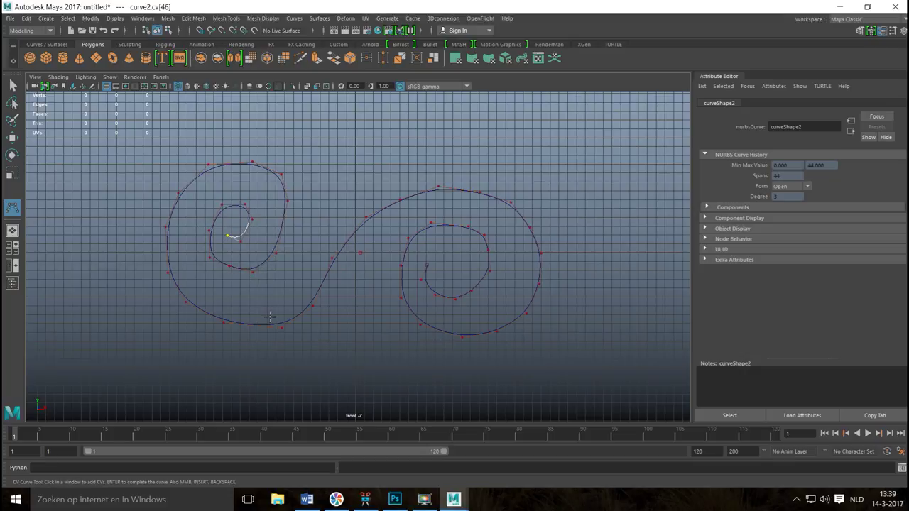
key("q")
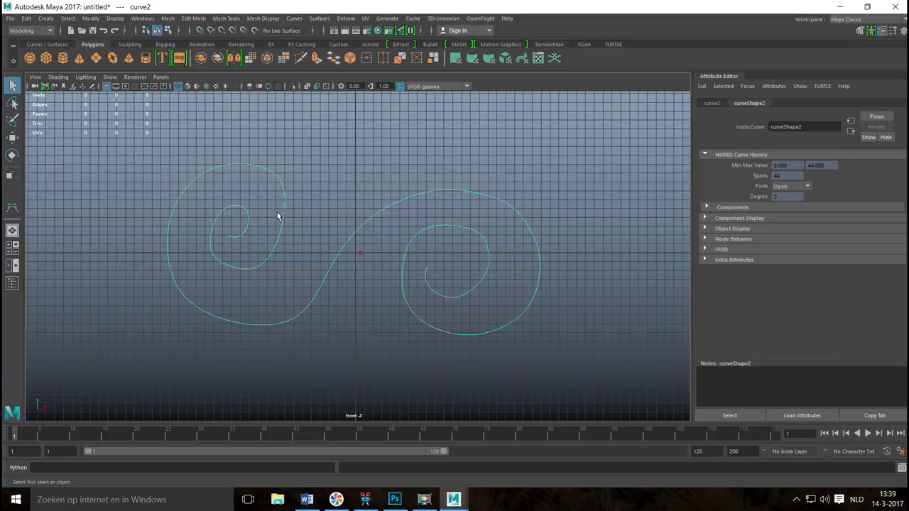
- Round out the left spiral by moving its control vertices outward, and shift the curve's first vertex toward the centre of the right spiral
right_click_drag(284, 217, 245, 221)
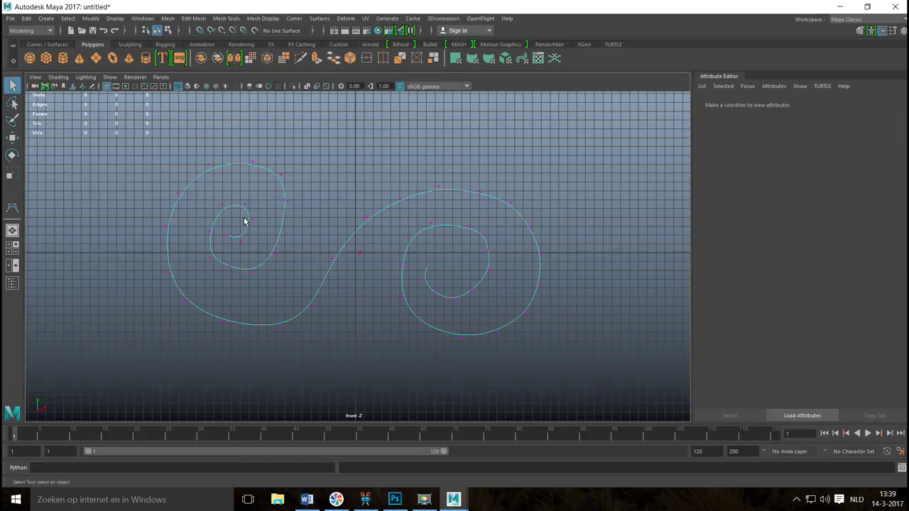
left_click_drag(284, 197, 303, 211)
key("w")
left_click(277, 253)
left_click_drag(278, 252, 284, 255)
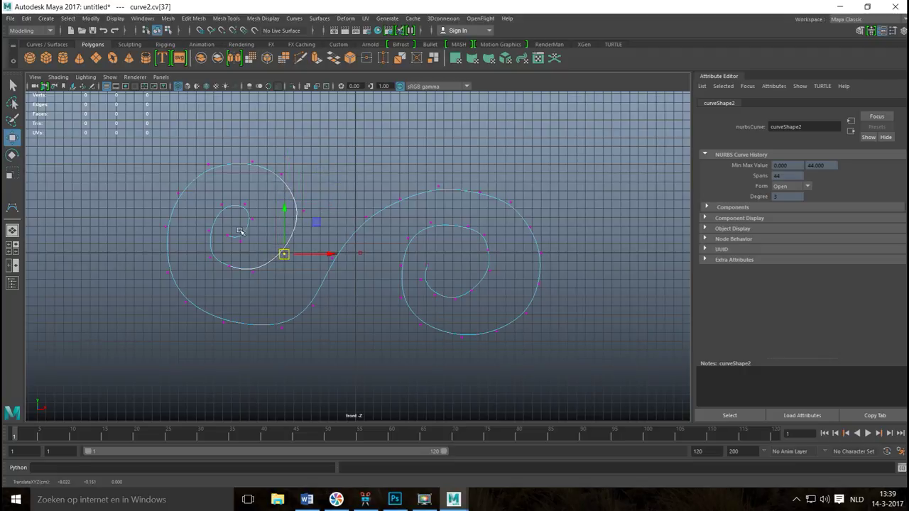
left_click(208, 228)
left_click_drag(209, 227, 202, 226)
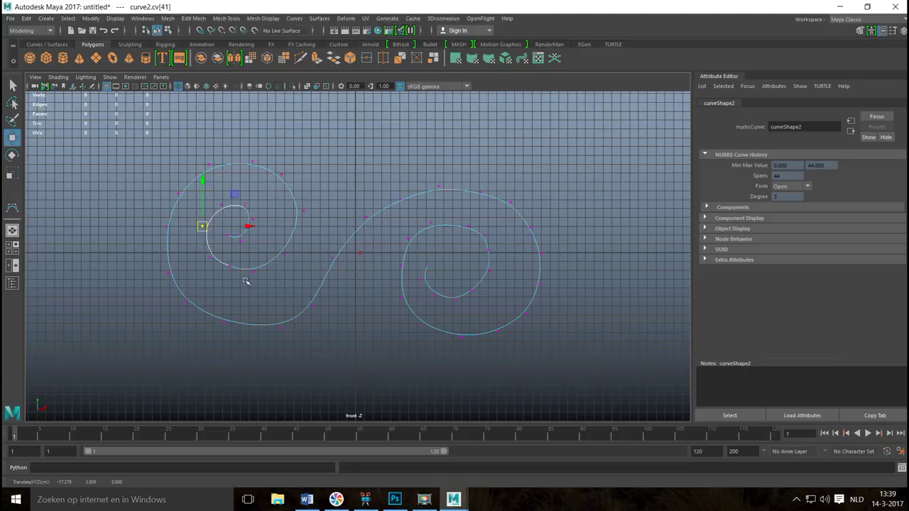
left_click(426, 258)
left_click_drag(426, 258, 440, 264)
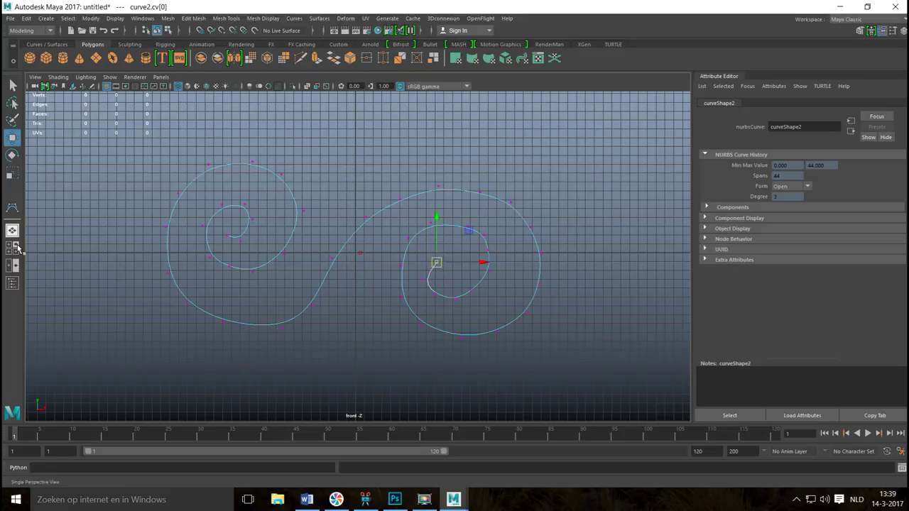
- Create a polygon cube in the perspective view and move it along X to the curve's starting end in the right spiral
left_click(16, 250)
key("space")
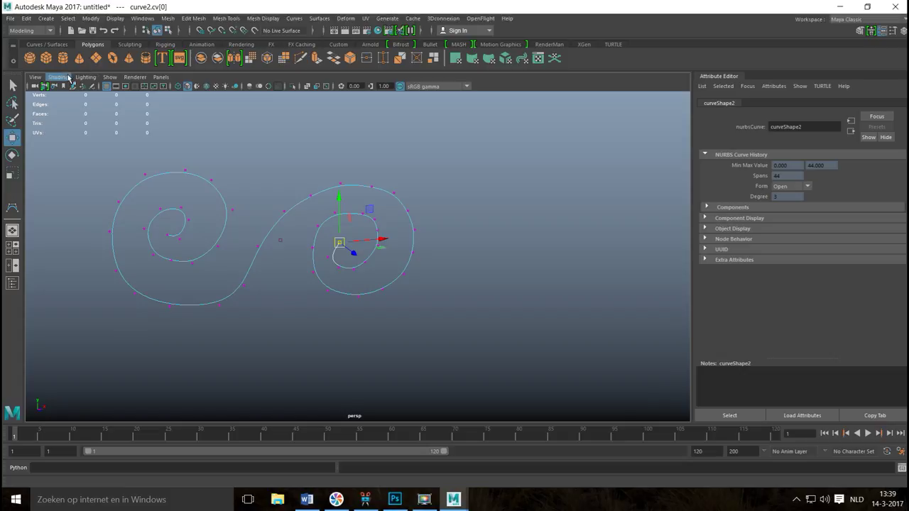
left_click(46, 59)
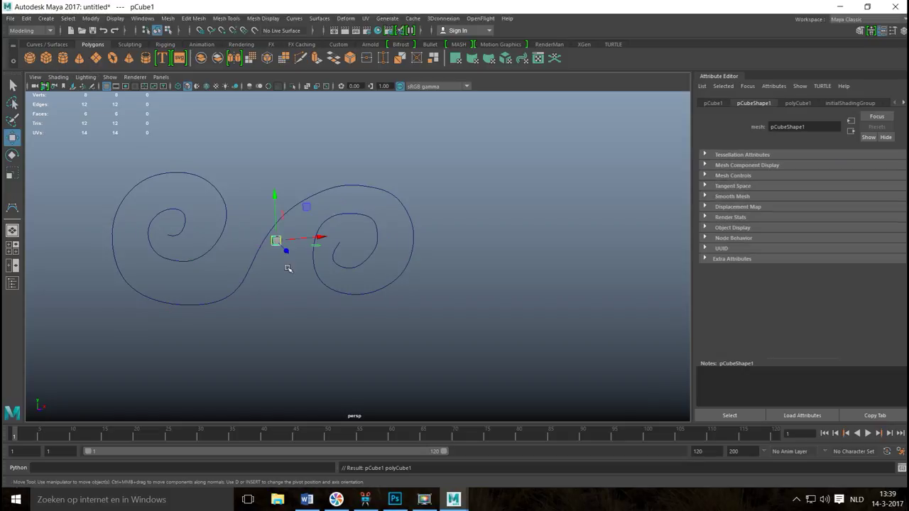
left_click_drag(320, 237, 389, 258)
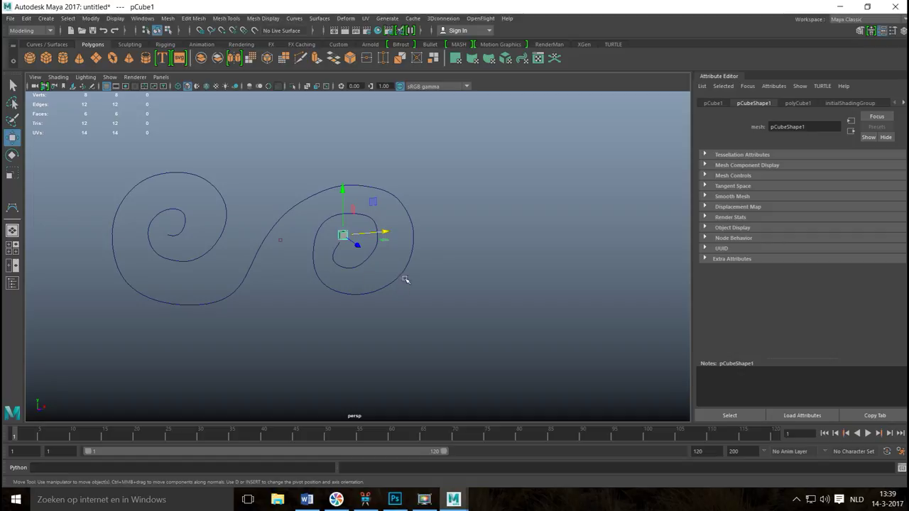
- Delete all faces of the cube except the bottom one
key("f")
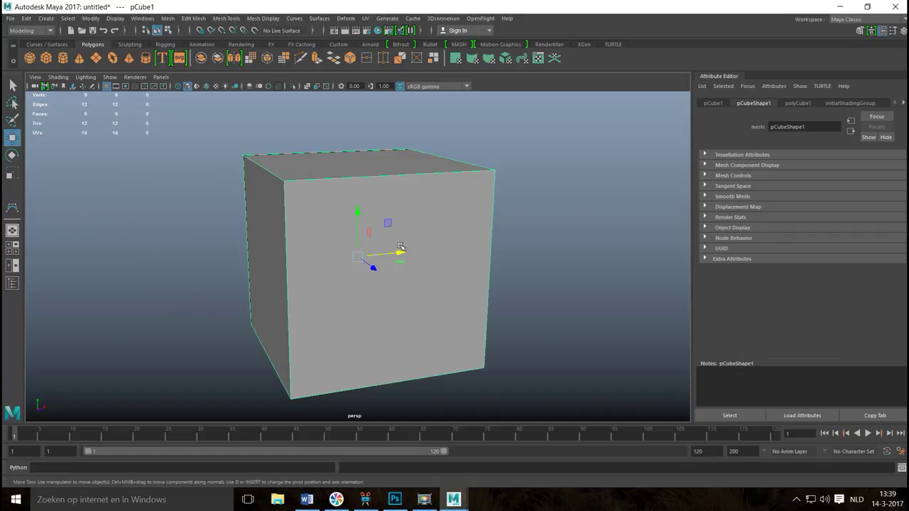
scroll(400, 251, "down", 8)
scroll(388, 273, "up", 3)
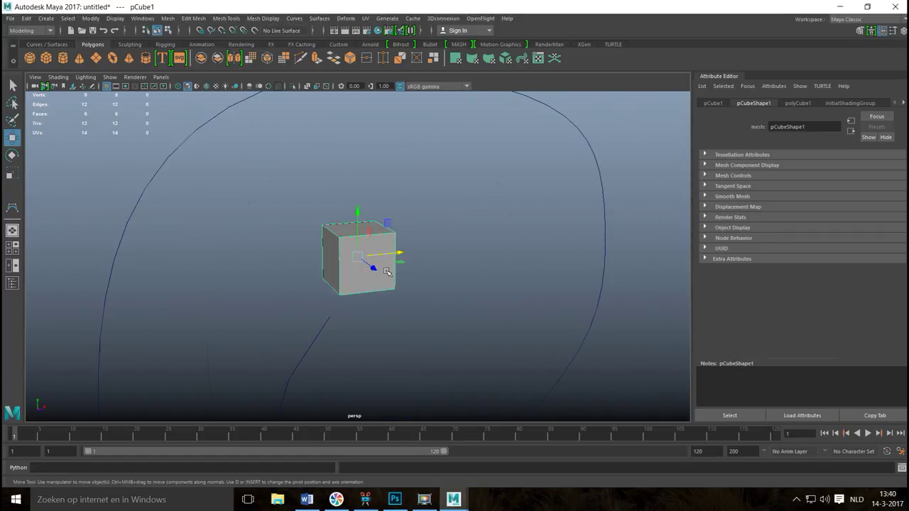
right_click_drag(330, 235, 320, 253)
left_click_drag(263, 209, 460, 279)
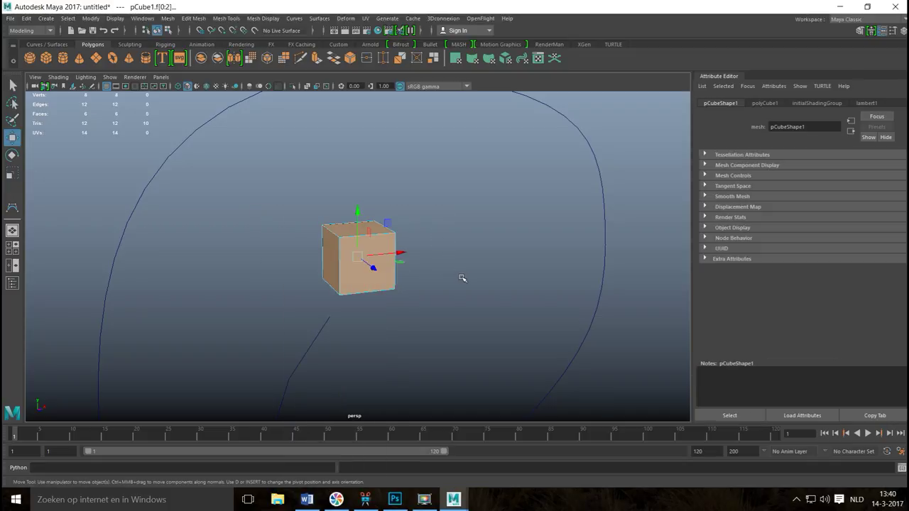
key("Delete")
- Move the remaining face down in Y and back along X until it sits on the curve's starting point
left_click(377, 296)
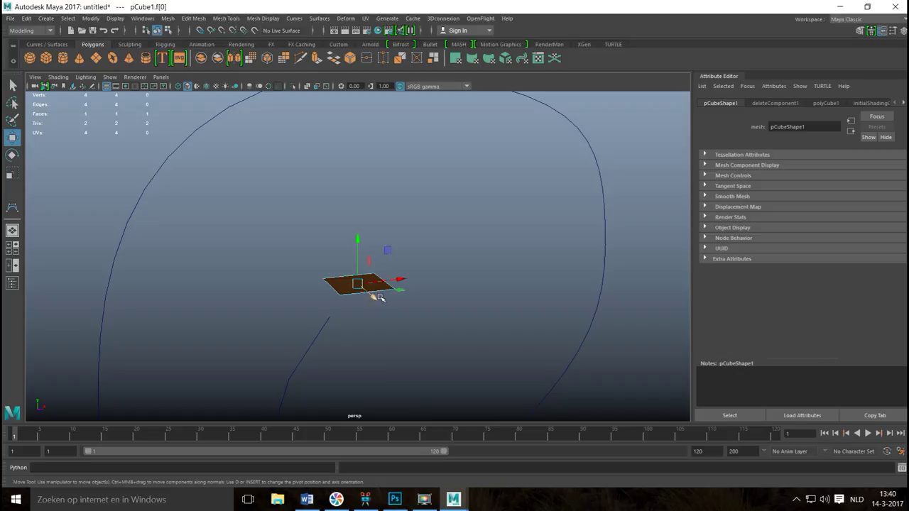
left_click_drag(360, 240, 360, 270)
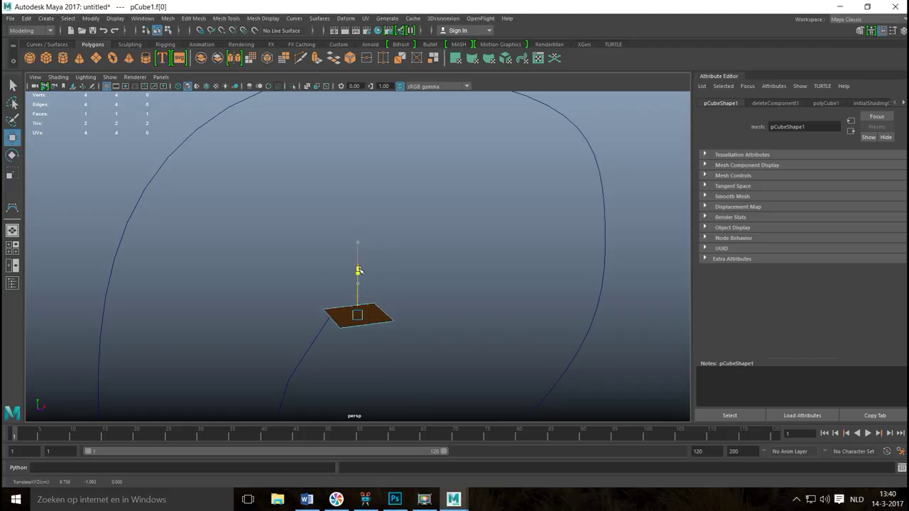
left_click_drag(397, 311, 376, 314)
key("f")
scroll(379, 315, "down", 3)
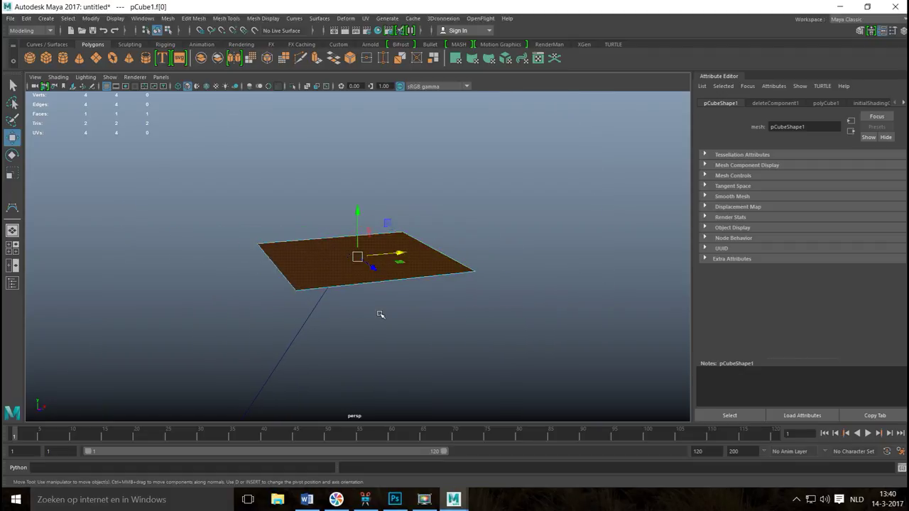
- Rotate the face about Z until it is perpendicular to the start of the curve
left_click_drag(459, 346, 431, 336, "alt")
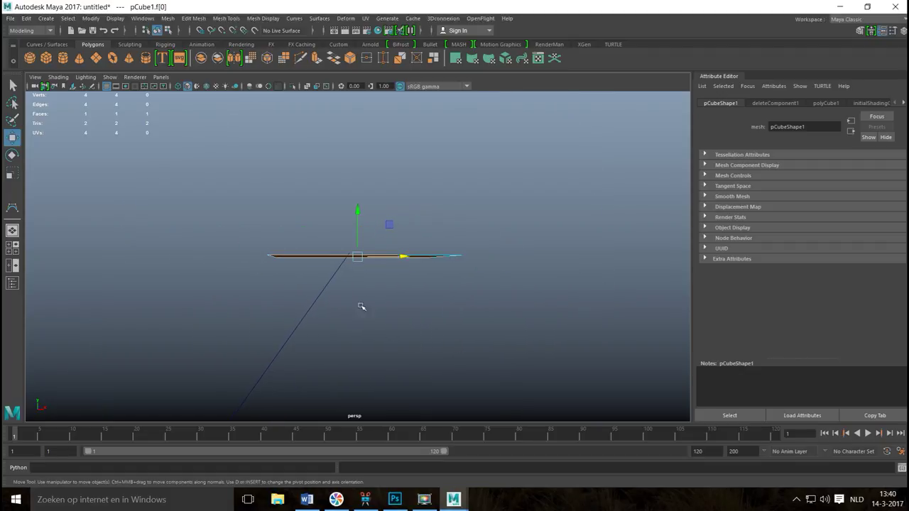
key("e")
left_click_drag(325, 230, 351, 223)
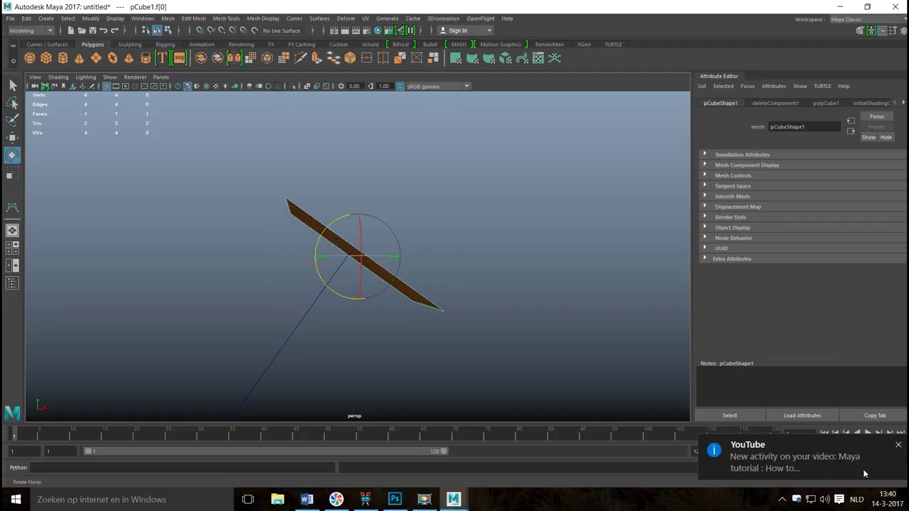
left_click(899, 448)
middle_click_drag(351, 317, 360, 319)
left_click_drag(371, 326, 355, 241, "alt")
- Extrude the face along the S-shaped spiral curve
right_click_drag(354, 241, 343, 256)
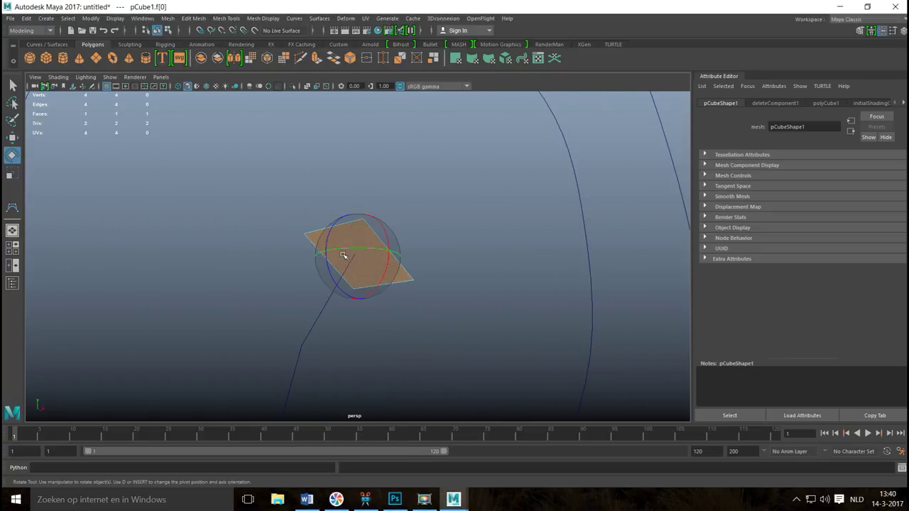
left_click(311, 333)
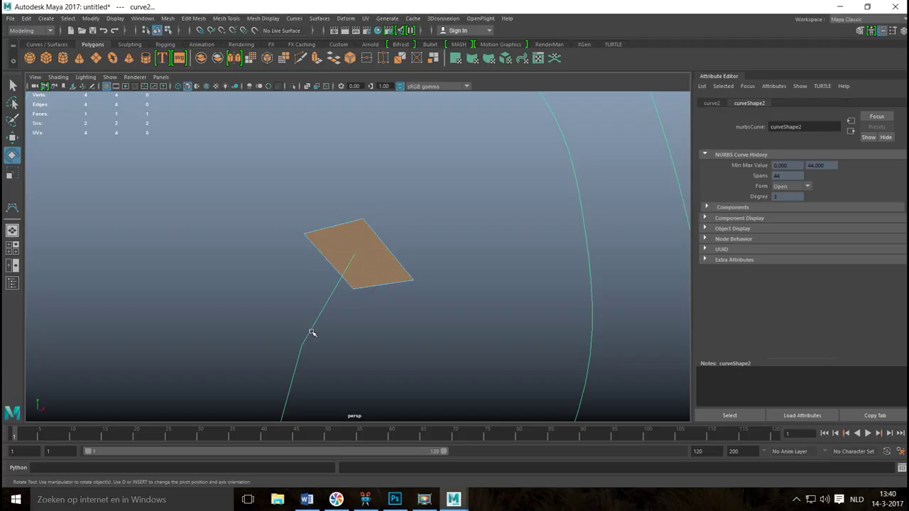
key("ctrl+e")
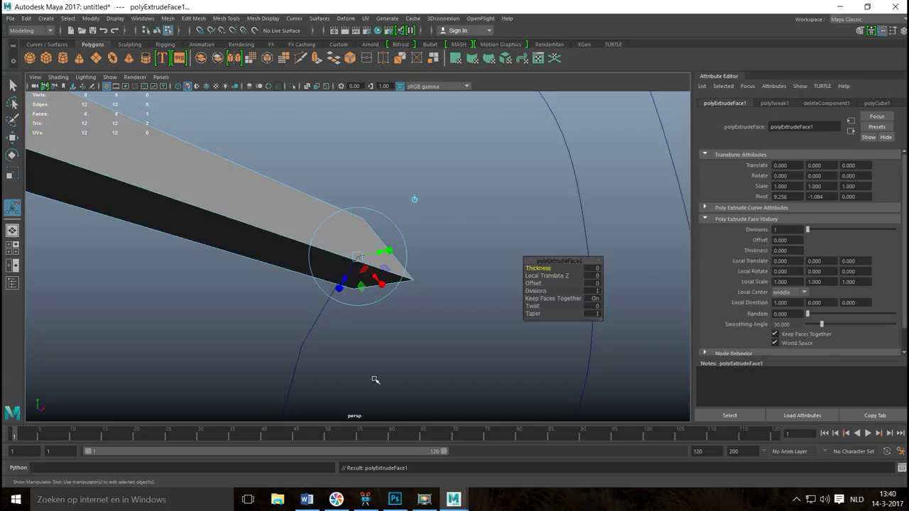
scroll(325, 264, "down", 10)
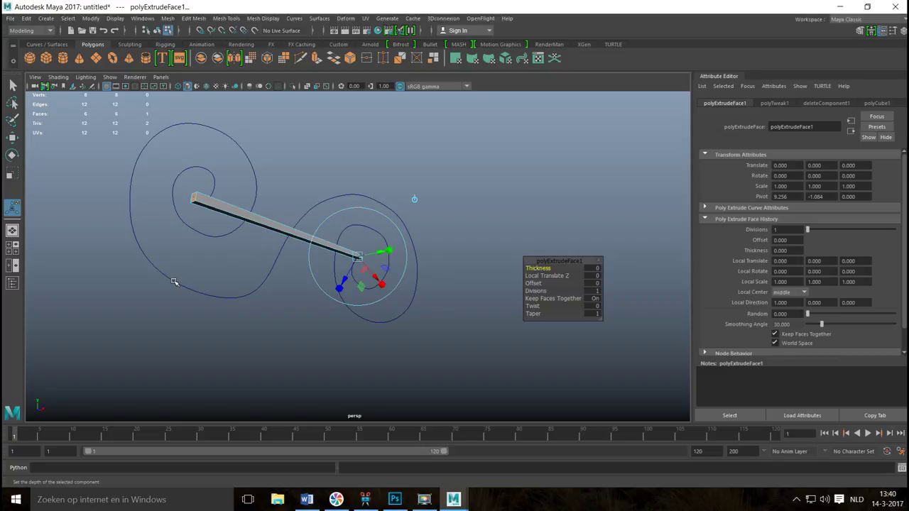
- Raise the extrusion's divisions so it follows the spiral curve smoothly, trying 25 and 500 before settling on 250
left_click(536, 291)
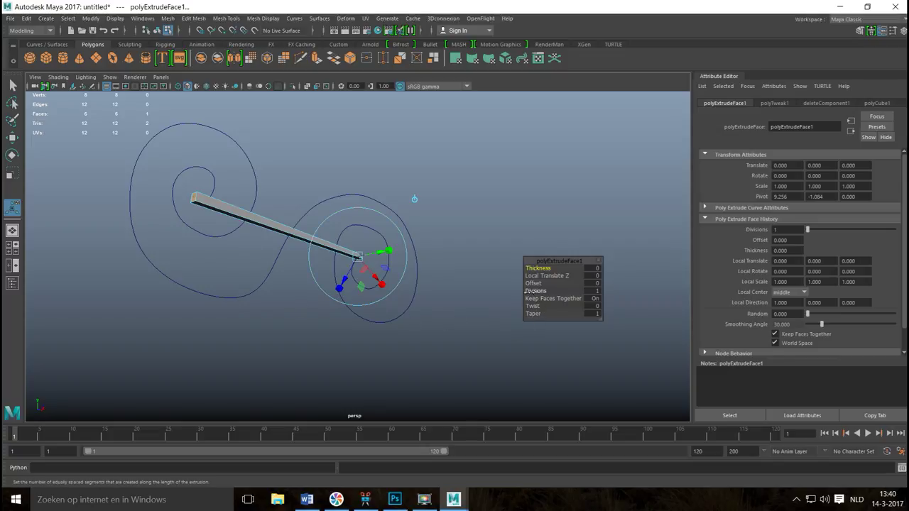
middle_click_drag(536, 291, 629, 295)
middle_click_drag(543, 292, 566, 291)
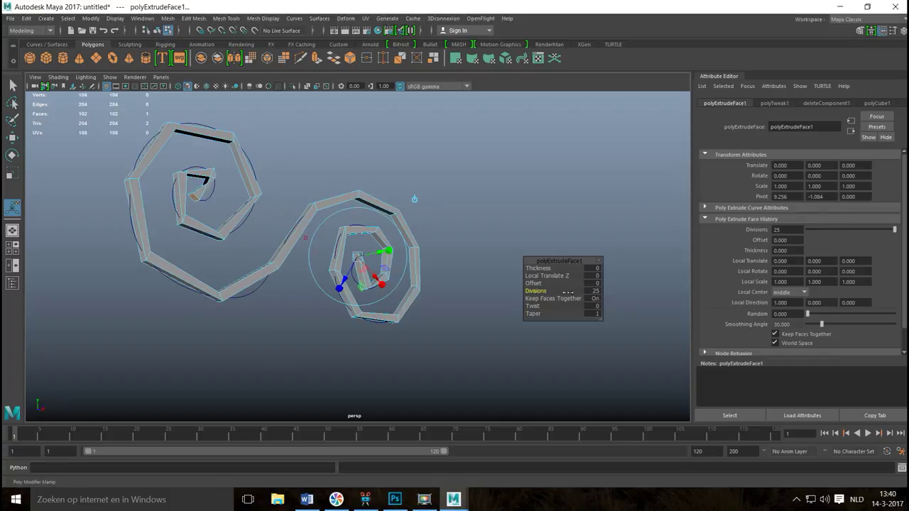
left_click(591, 292)
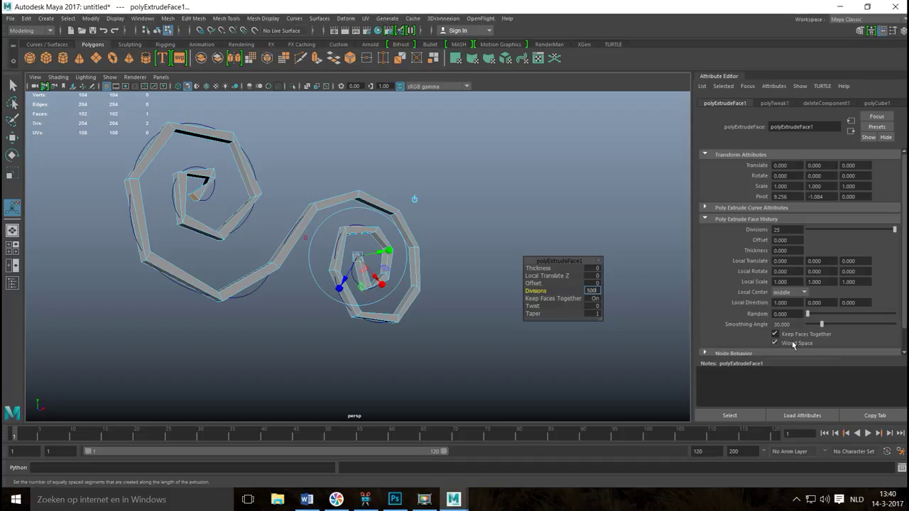
type("500")
key("Return")
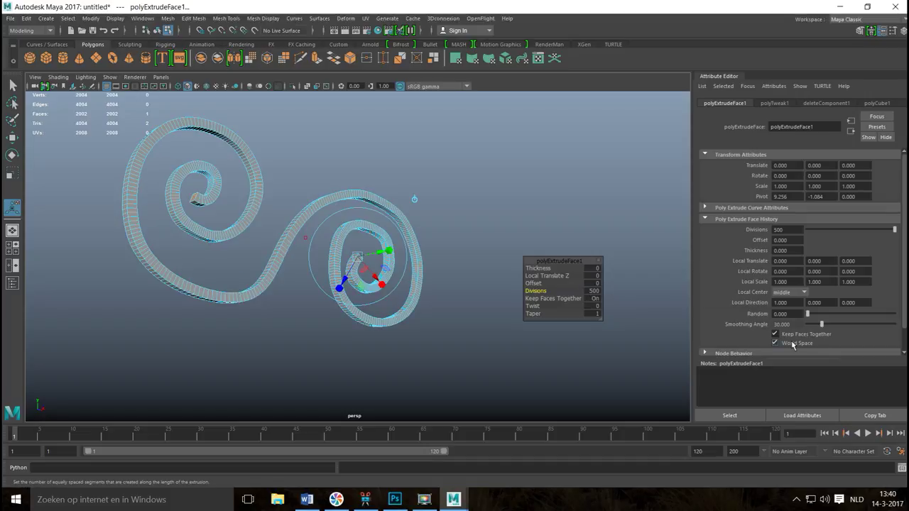
left_click(591, 291)
key("Return")
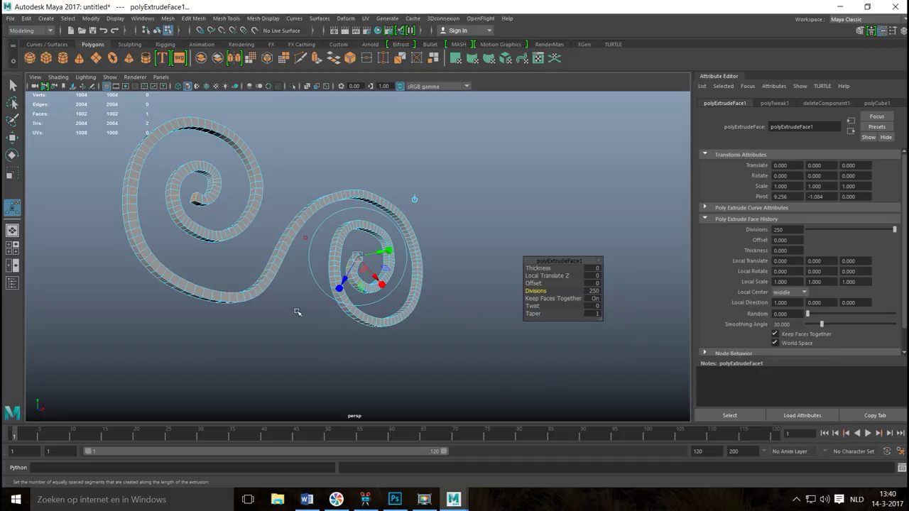
- Twist the extrusion along the curve, trying 180, 500 and 3000 before settling on a twist of 5000
left_click_drag(282, 315, 336, 338, "alt")
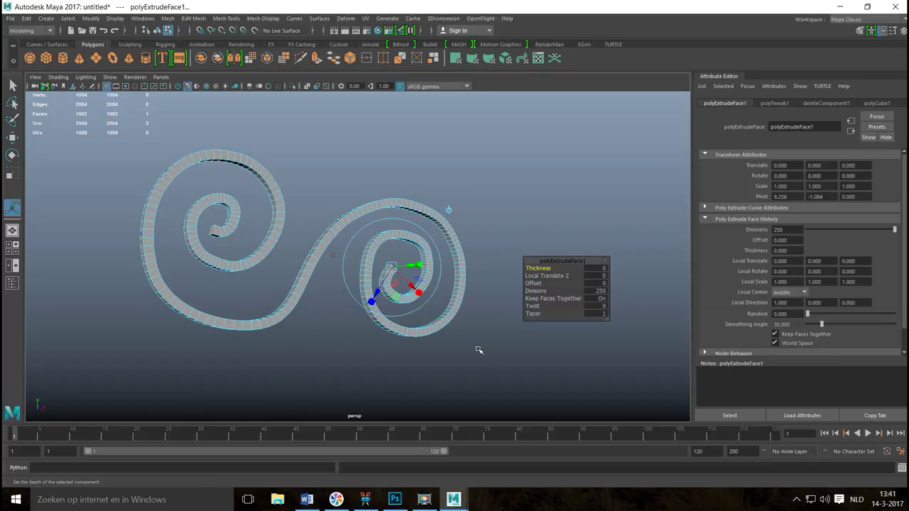
scroll(479, 351, "up", 2)
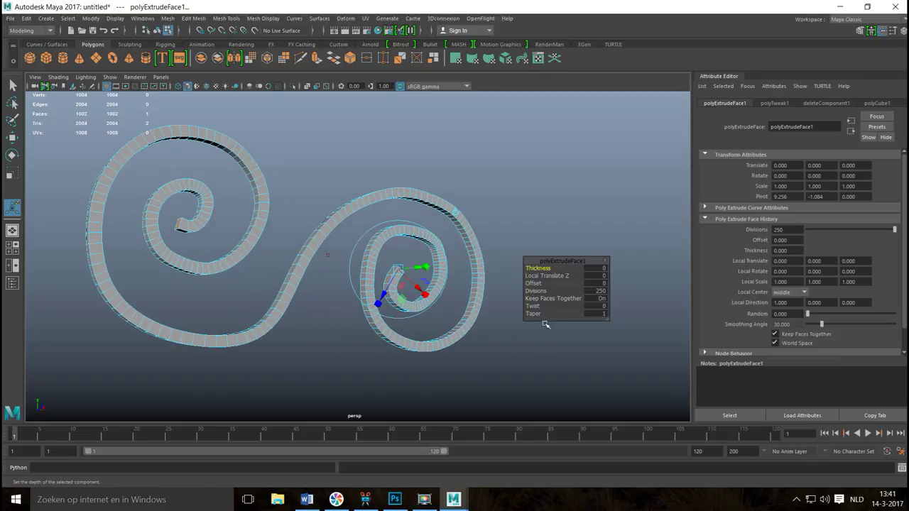
left_click_drag(534, 306, 629, 313)
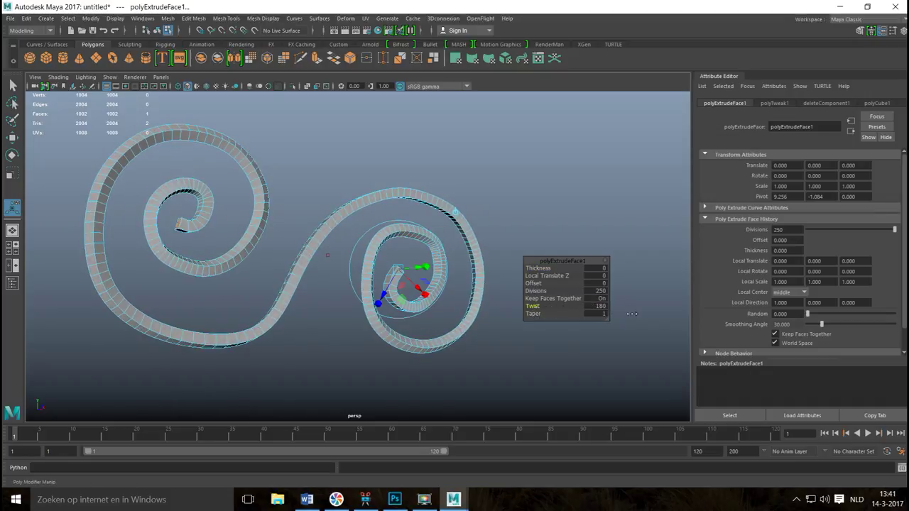
left_click(598, 307)
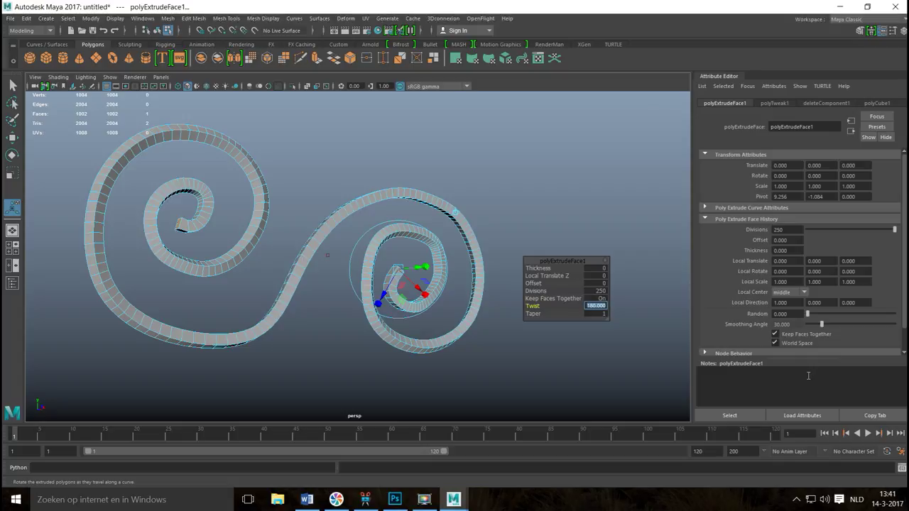
key("Return")
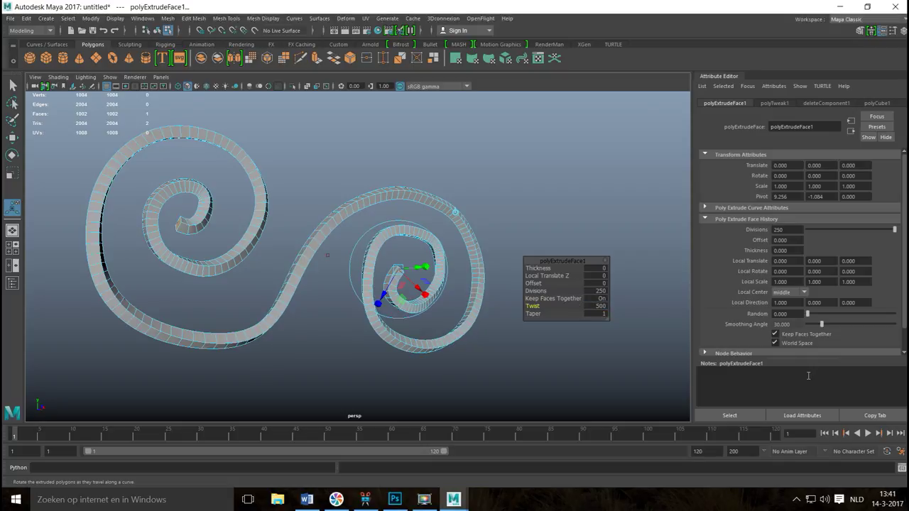
left_click(594, 307)
key("Return")
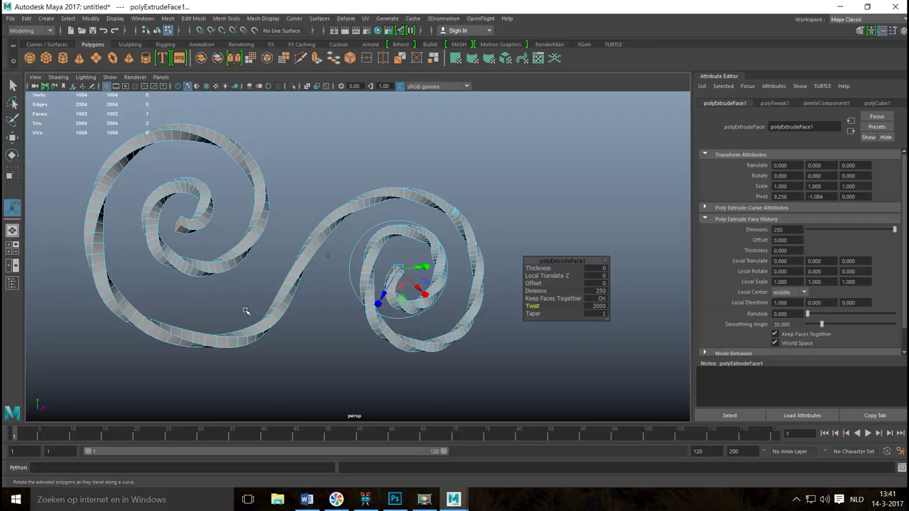
left_click_drag(247, 312, 246, 335, "alt")
right_click_drag(234, 371, 443, 346, "alt")
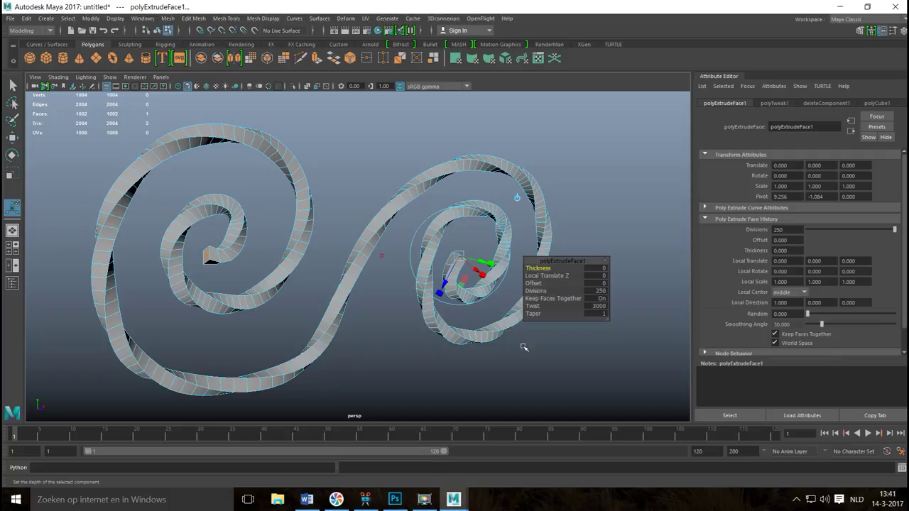
left_click(594, 306)
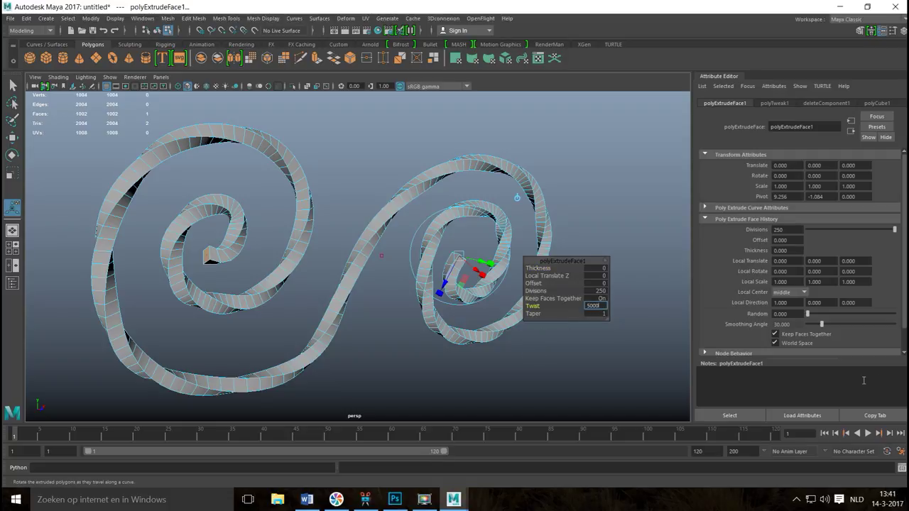
key("Return")
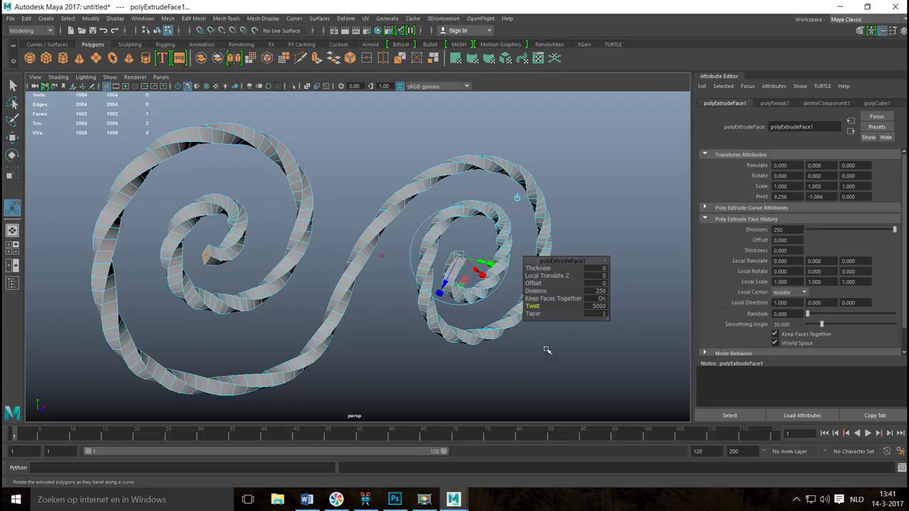
- Try a taper of 0.2 on the extrusion, settle on 1.2, and return to object mode
mouse_move(537, 313)
left_mouse_down()
mouse_move(543, 321)
mouse_move(531, 327)
left_mouse_up()
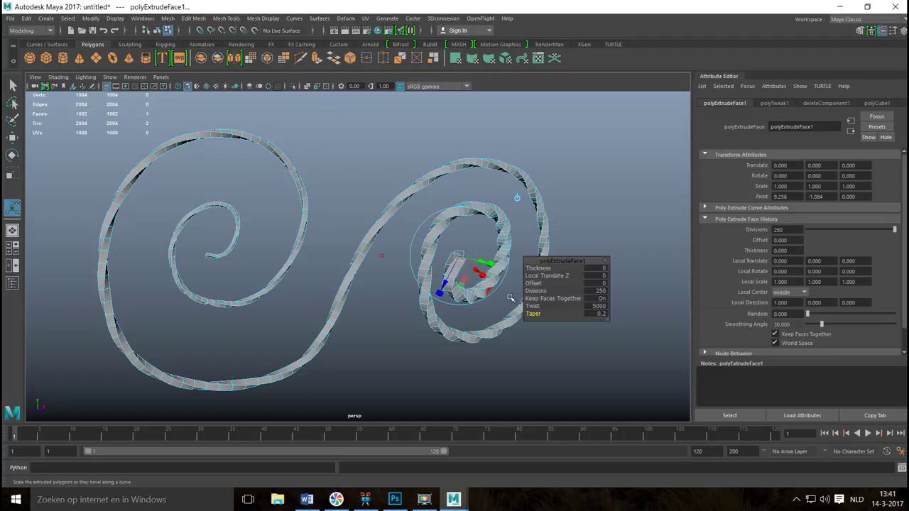
mouse_move(532, 314)
left_mouse_down()
mouse_move(557, 319)
mouse_move(533, 324)
mouse_move(539, 328)
left_mouse_up()
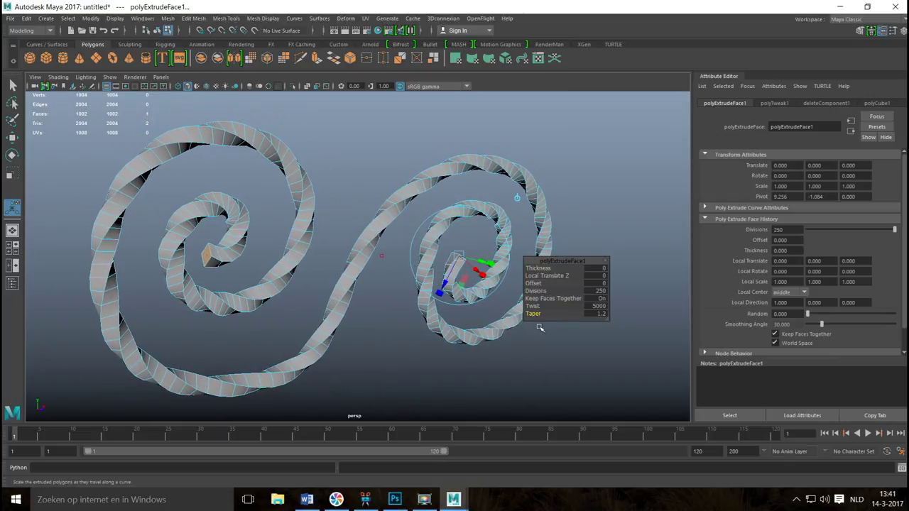
right_click_drag(307, 206, 334, 198)
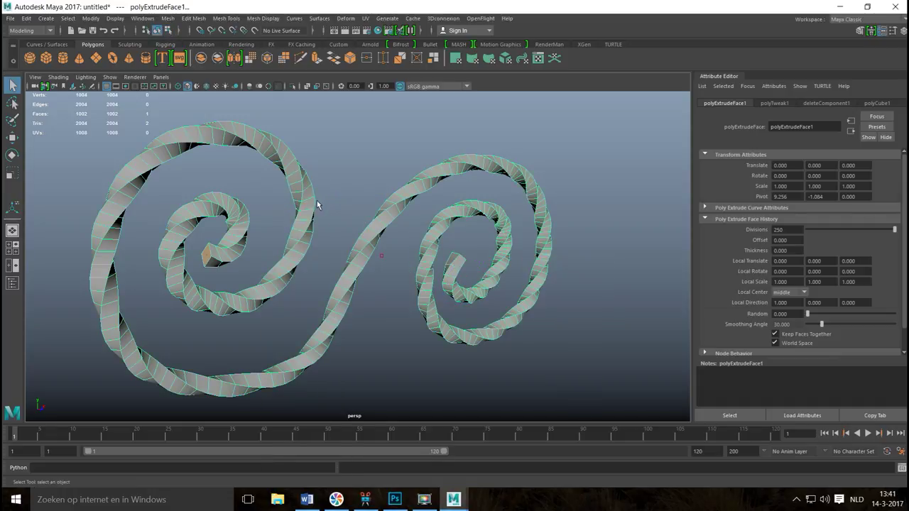
- Delete the twisted scroll's construction history and deselect it
left_click(29, 19)
mouse_move(145, 138)
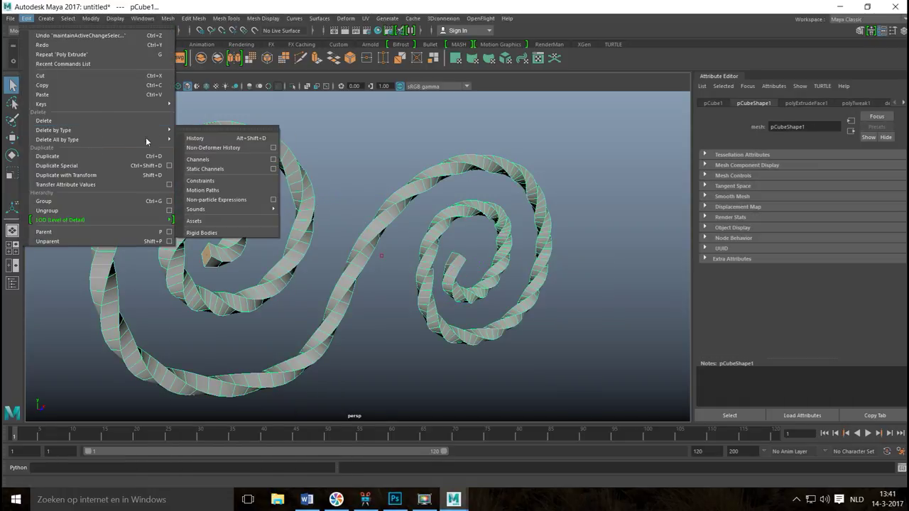
left_click(192, 144)
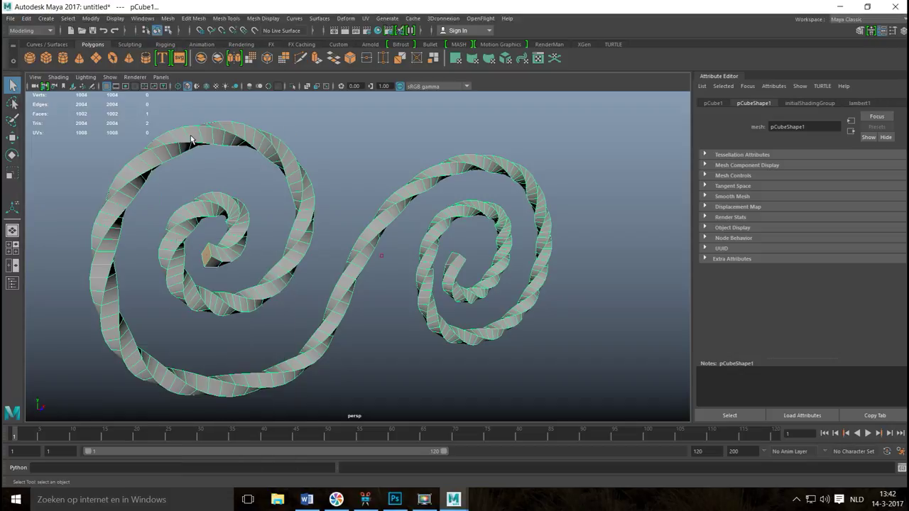
left_click(414, 343)
- Examine the scroll's shape in smooth mesh preview and return it to the unsmoothed display
left_click(351, 298)
key("3")
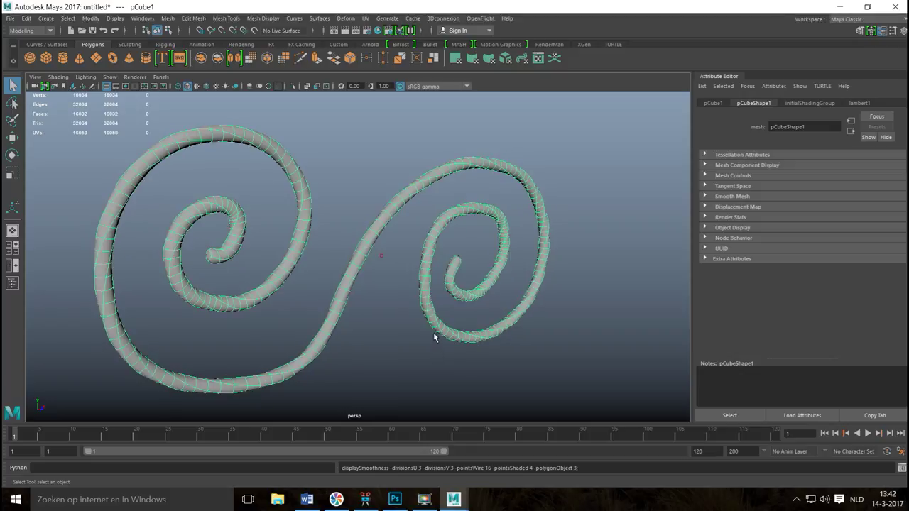
left_click(424, 331)
scroll(416, 341, "up", 2)
scroll(412, 337, "down", 2)
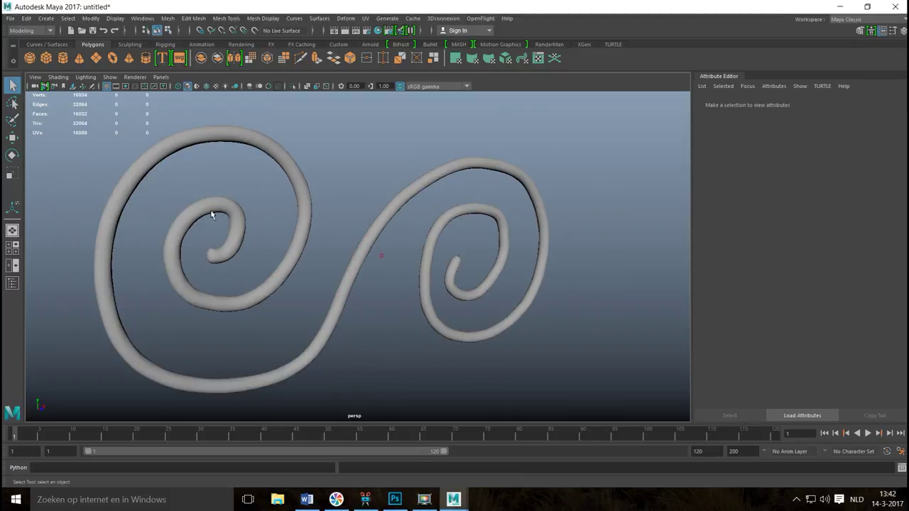
left_click(364, 240)
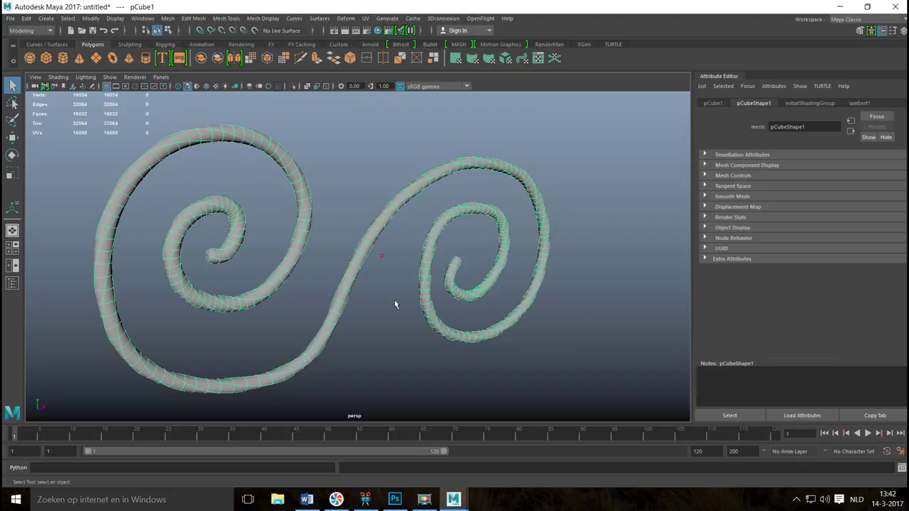
scroll(387, 305, "up", 4)
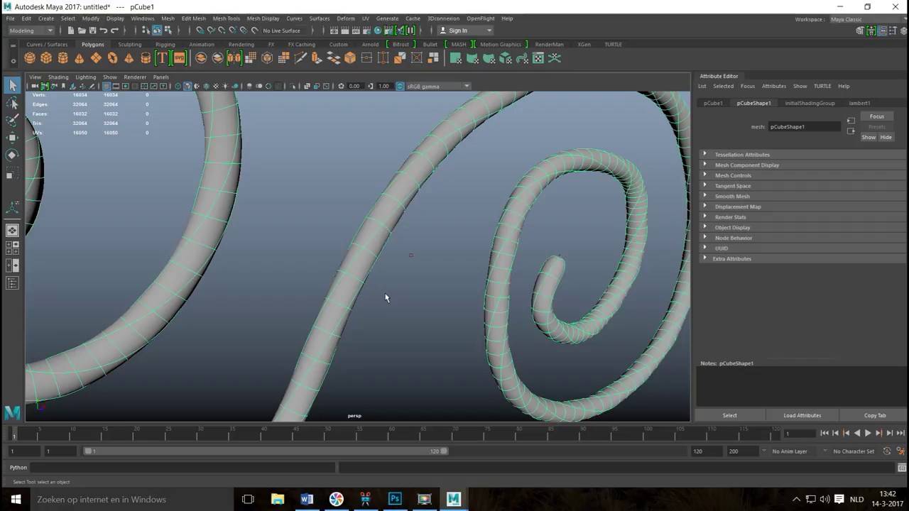
left_click(382, 286)
left_click(362, 272)
key("1")
- Create a polygon cube and move it along X into the empty space beside the scroll
scroll(390, 314, "down", 5)
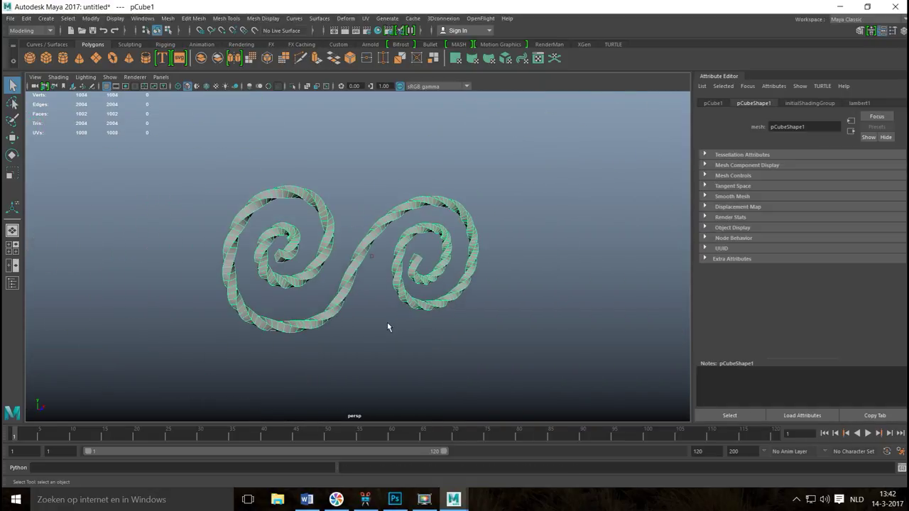
mouse_move(362, 322)
left_mouse_down("alt")
mouse_move(321, 315)
mouse_move(244, 327)
mouse_move(292, 319)
mouse_move(291, 327)
mouse_move(371, 334)
mouse_move(362, 319)
mouse_move(346, 328)
left_mouse_up("alt")
middle_click_drag(347, 328, 184, 285, "alt")
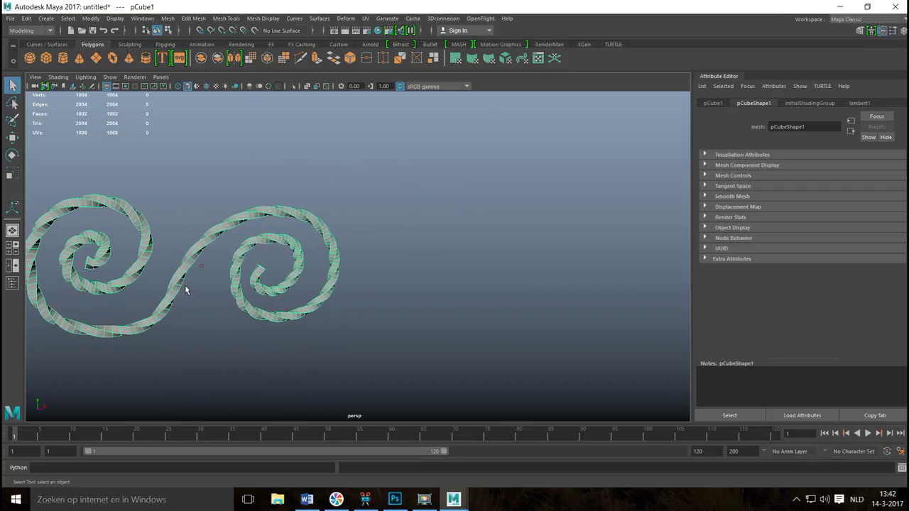
left_click(47, 57)
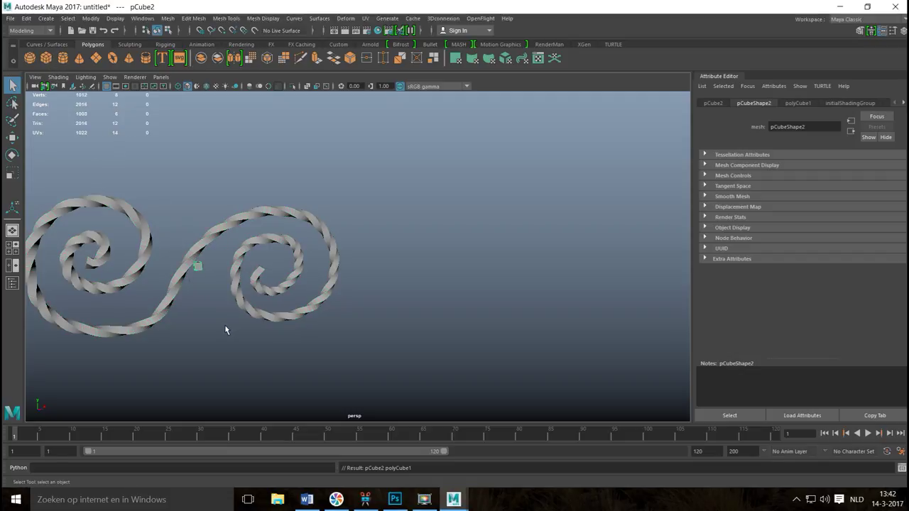
key("w")
left_click_drag(238, 261, 505, 240)
- Scale the new cube in Y to make a tall, narrow bar
left_click_drag(464, 302, 430, 310, "alt")
middle_click_drag(431, 310, 322, 333, "alt")
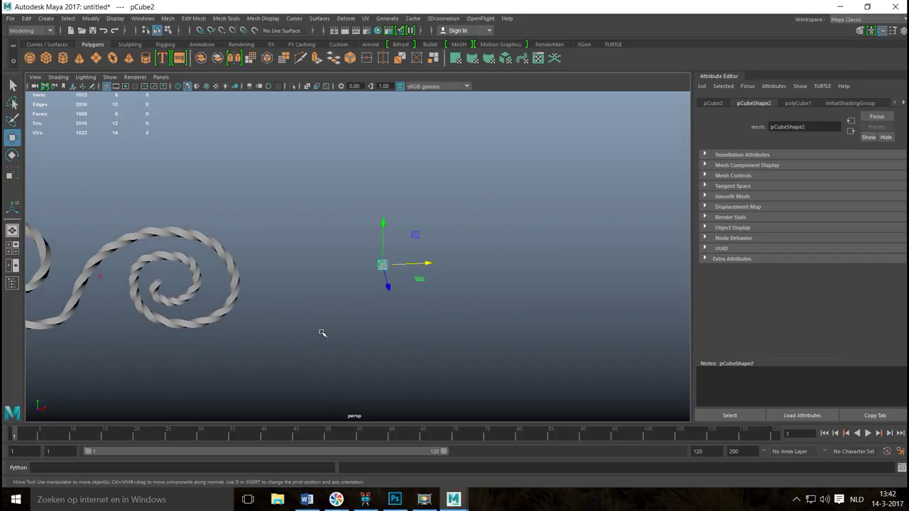
right_click_drag(322, 334, 328, 327, "alt")
left_click_drag(331, 323, 201, 324, "alt")
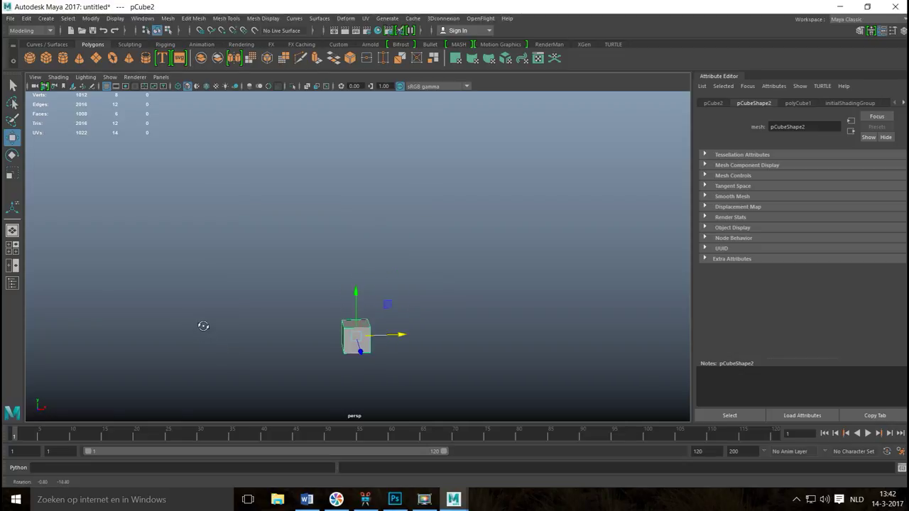
key("r")
left_click_drag(357, 296, 379, 95)
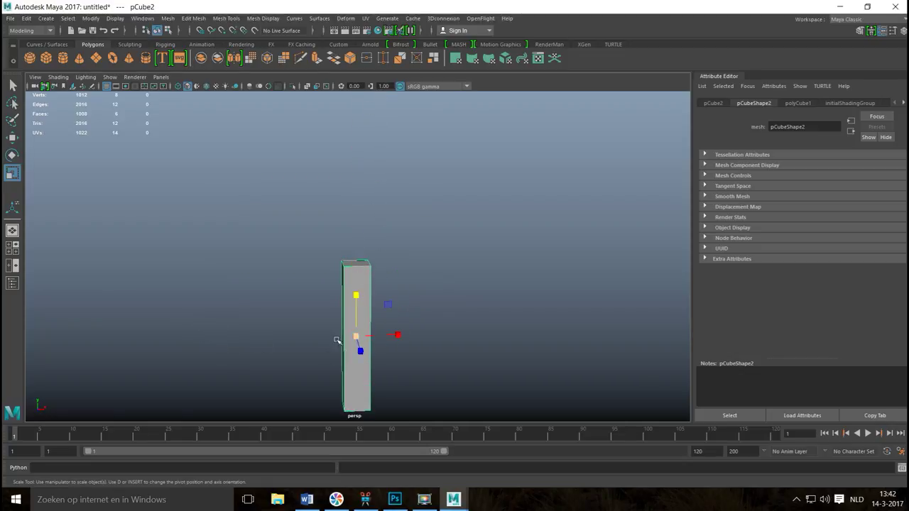
- Insert a horizontal edge loop around the bar, somewhat below its middle
middle_click_drag(296, 347, 255, 254, "alt")
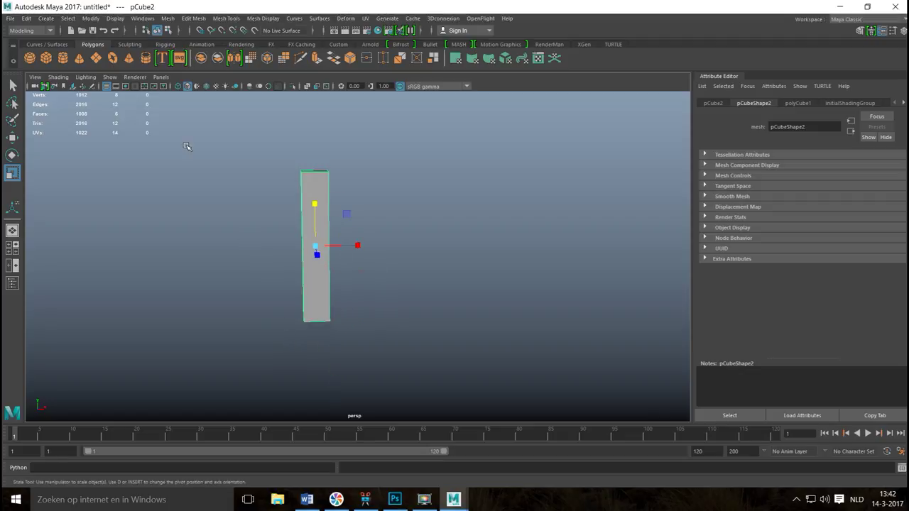
left_click(193, 19)
mouse_move(226, 19)
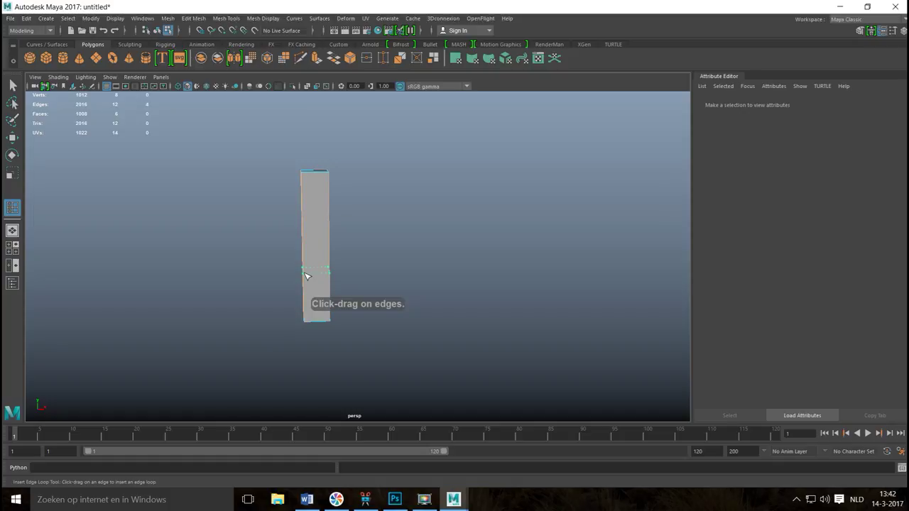
left_click(306, 275)
- In the front view, select the vertices of the bar's inserted edge loop and scale them wide in X to form a diamond-like outline
left_click(12, 247)
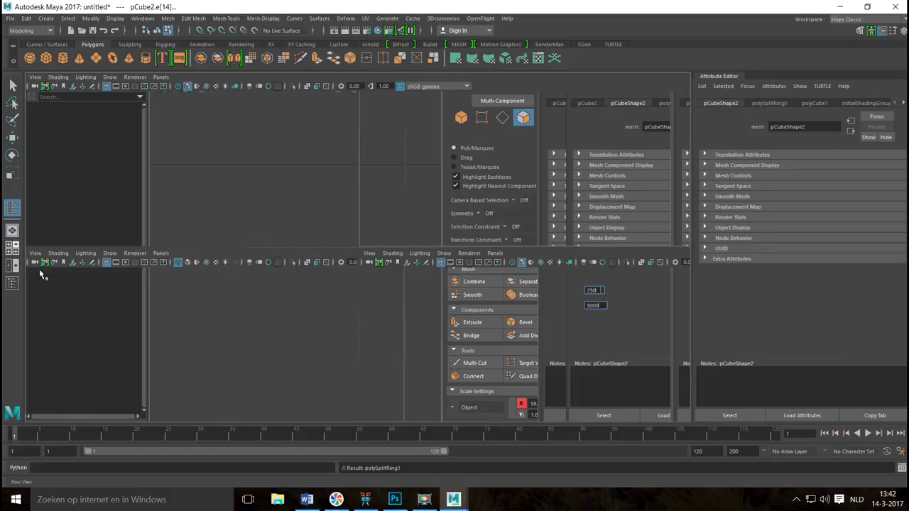
key("space")
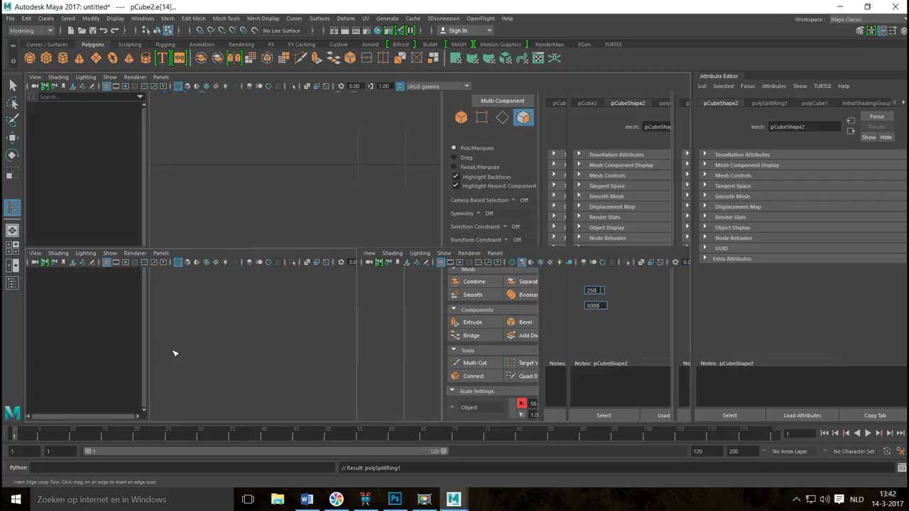
key("f")
scroll(329, 280, "up", 3)
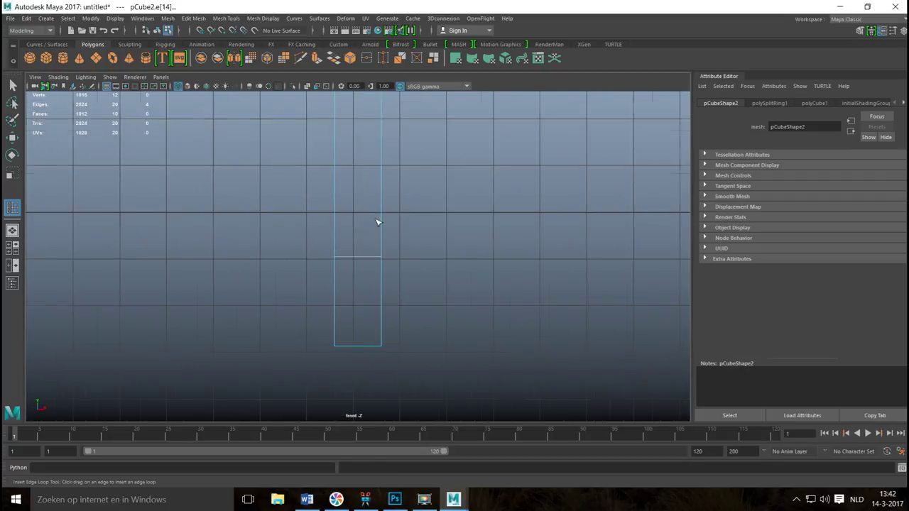
key("q")
right_click_drag(353, 260, 311, 235)
left_click_drag(279, 231, 464, 286)
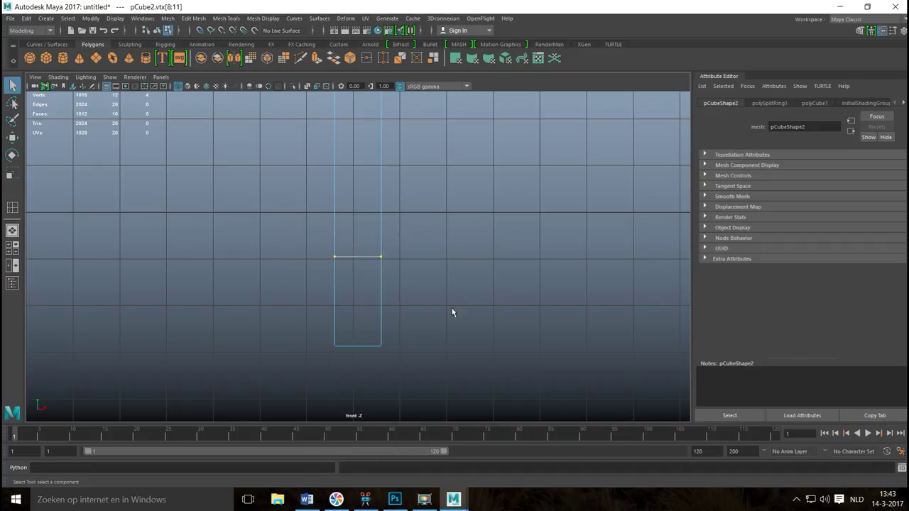
key("r")
left_click_drag(402, 257, 575, 301)
- Scale the shape's top vertices to about 0.25 in X and move them well upward in Y to form a long point
scroll(298, 287, "down", 3)
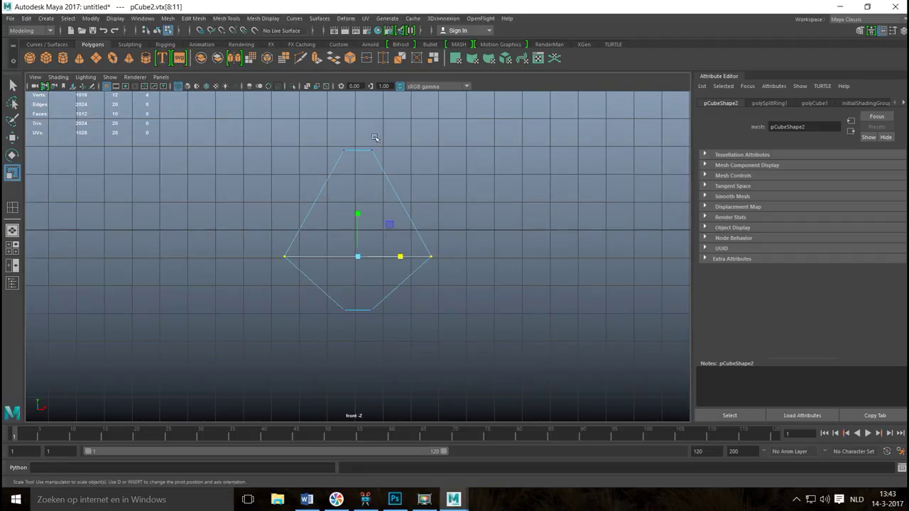
mouse_move(384, 161)
left_mouse_down()
mouse_move(410, 178)
mouse_move(402, 149)
mouse_move(372, 153)
left_mouse_up()
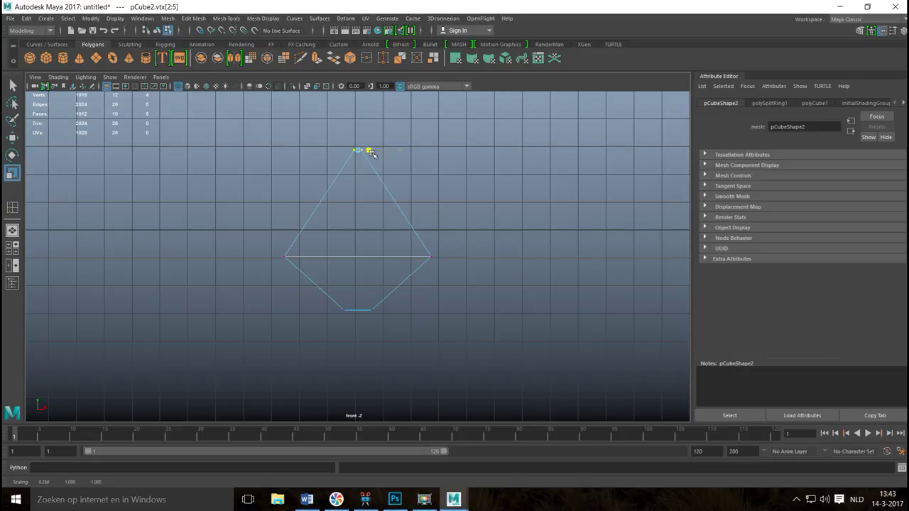
key("w")
scroll(365, 177, "down", 3)
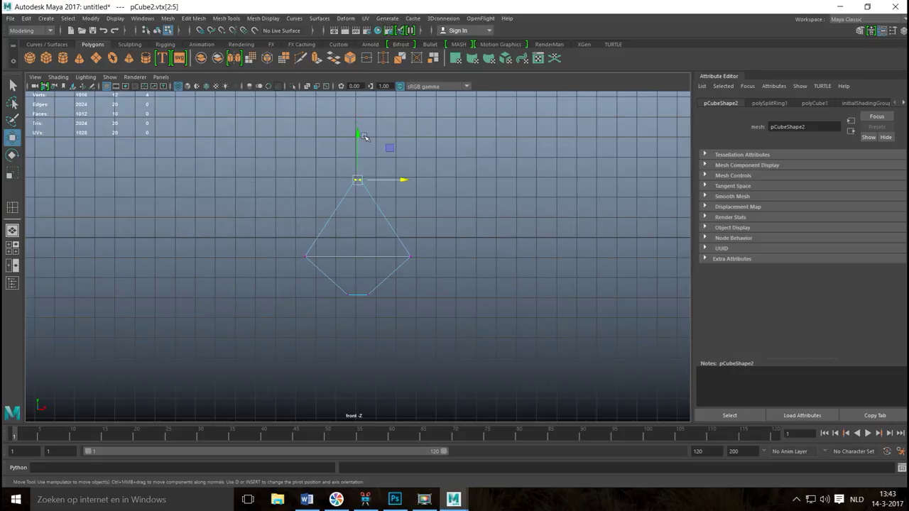
left_click_drag(361, 135, 373, 34)
- Insert a horizontal edge loop across the long tapered upper section, slightly below its middle
left_click(226, 18)
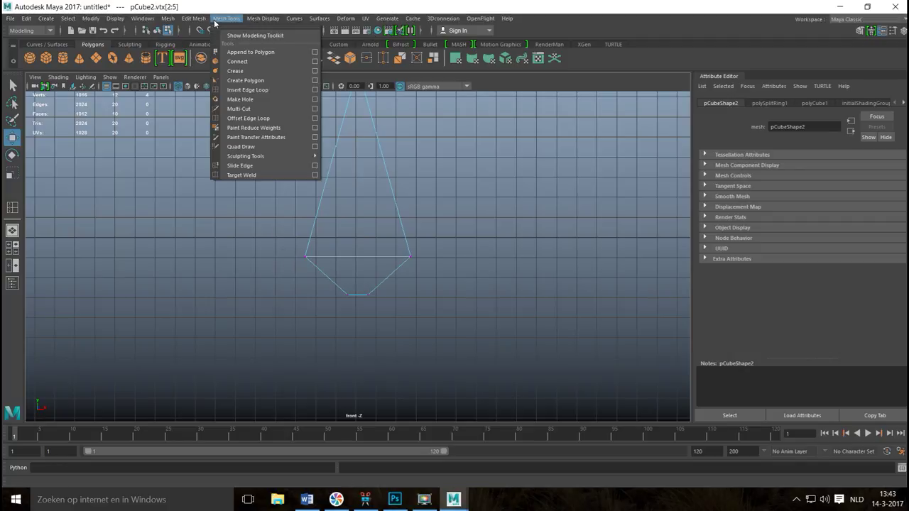
left_click(287, 90)
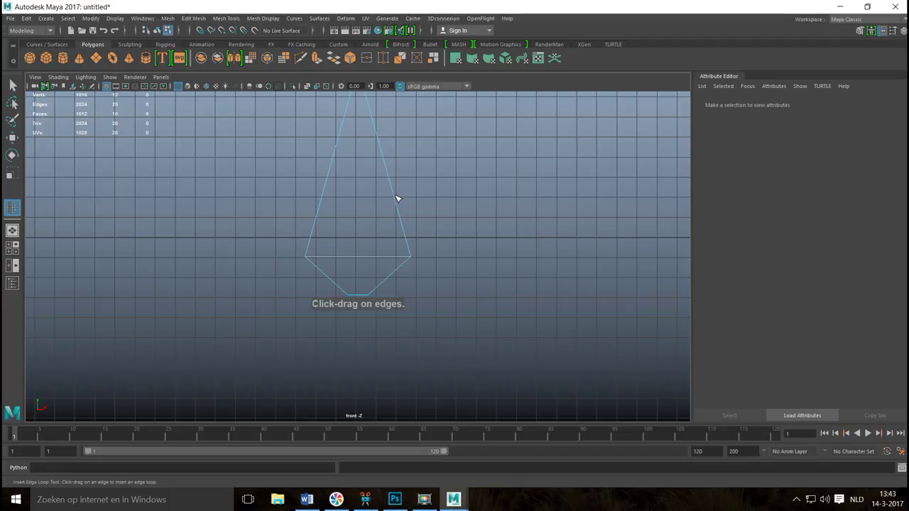
left_click(397, 171)
- Set the Insert Edge Loop tool to multiple edge loops with 2 loops and insert two vertical loops through the shape
left_click(263, 18)
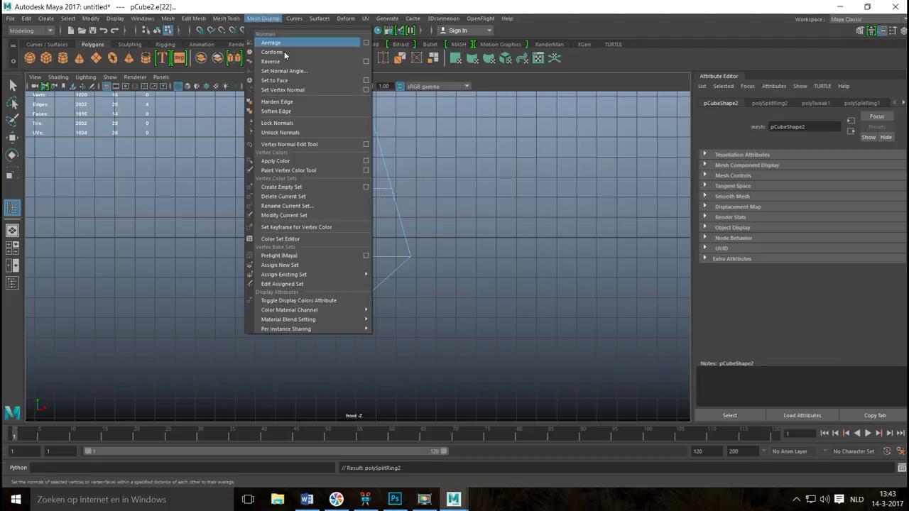
left_click(225, 18)
left_click(226, 18)
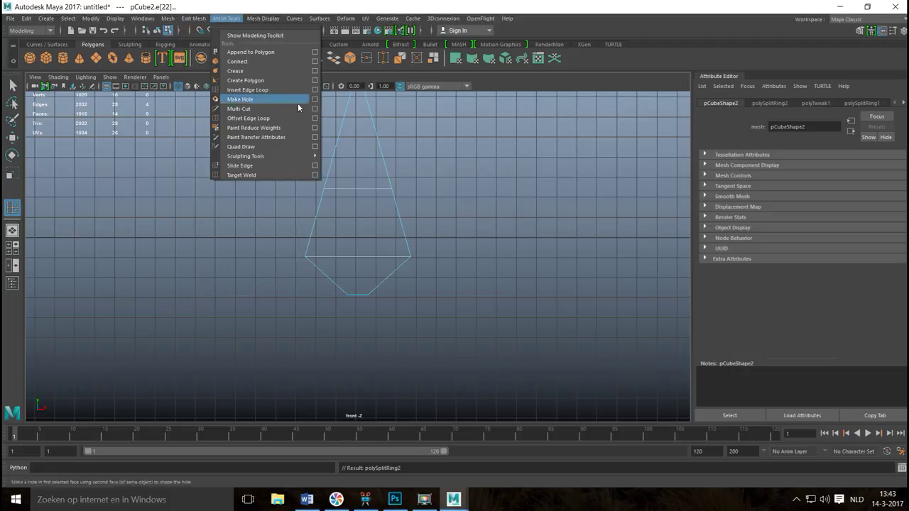
left_click(314, 93)
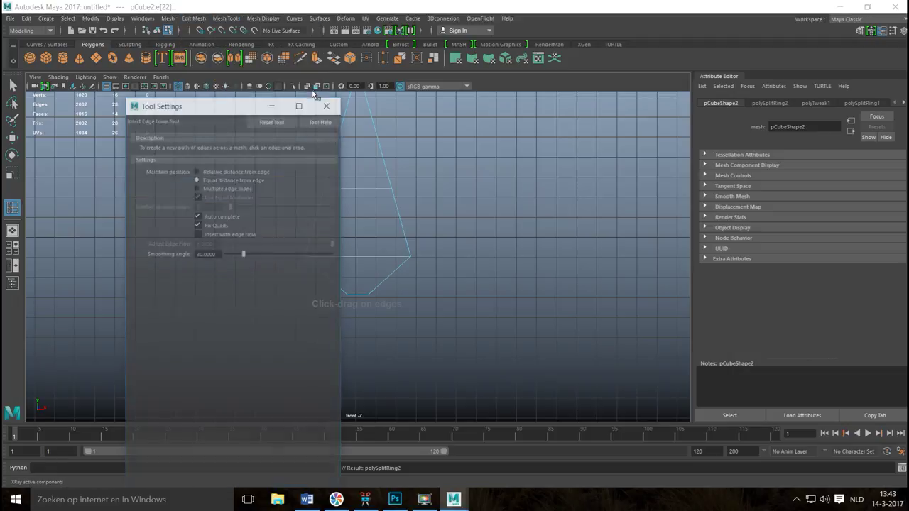
left_click(196, 187)
double_click(211, 206)
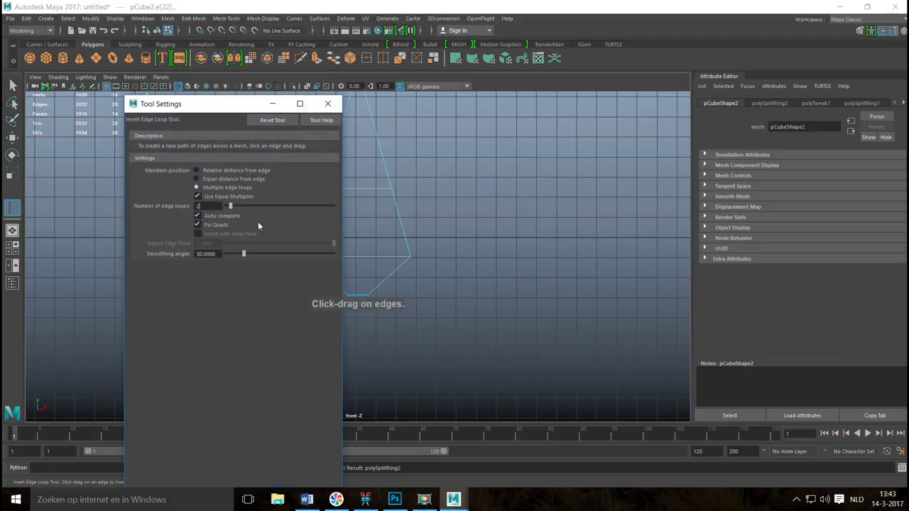
left_click(272, 103)
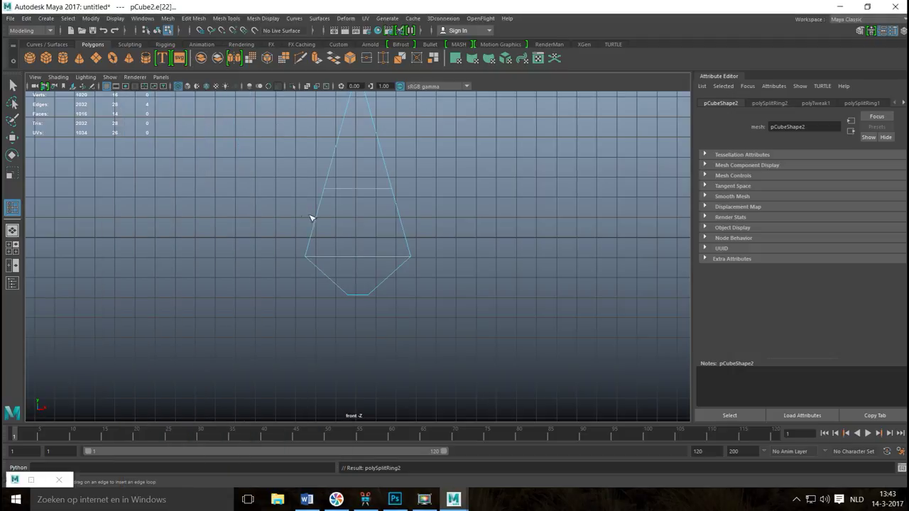
left_click(359, 257)
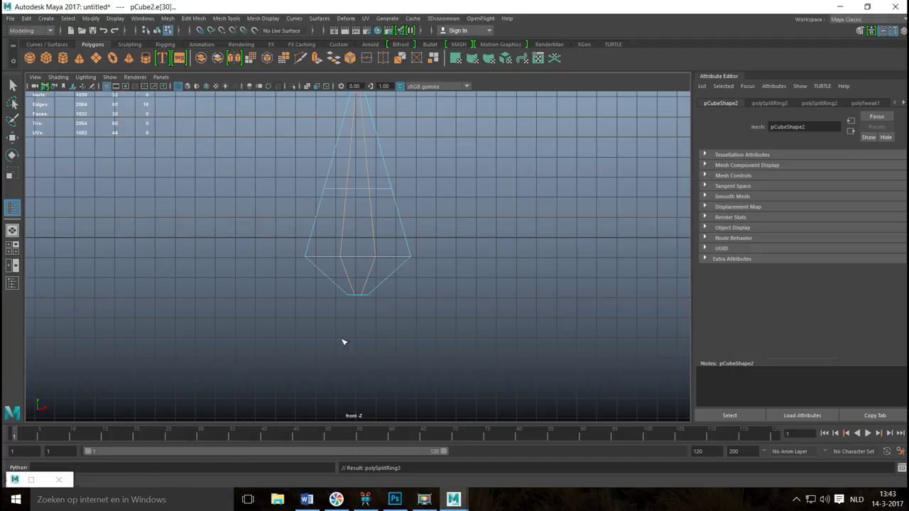
- In the perspective view, select the whole spearhead object and scale it down in Z to make it thinner
key("q")
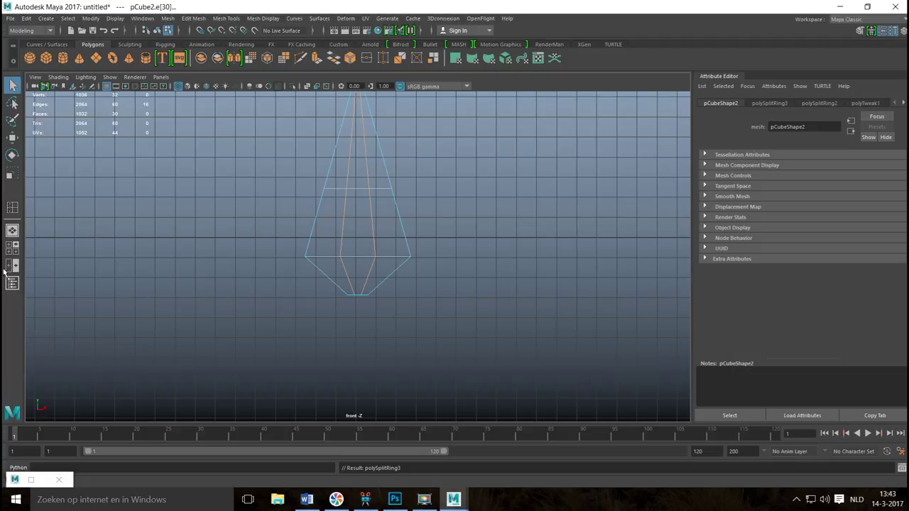
left_click(12, 249)
key("space")
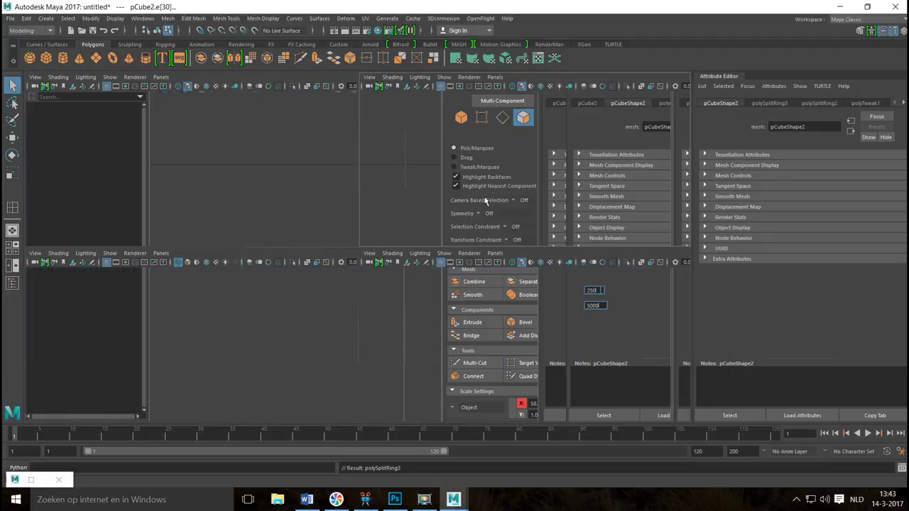
left_click_drag(408, 302, 436, 288, "alt")
left_click(429, 286)
middle_click_drag(425, 286, 442, 302, "alt")
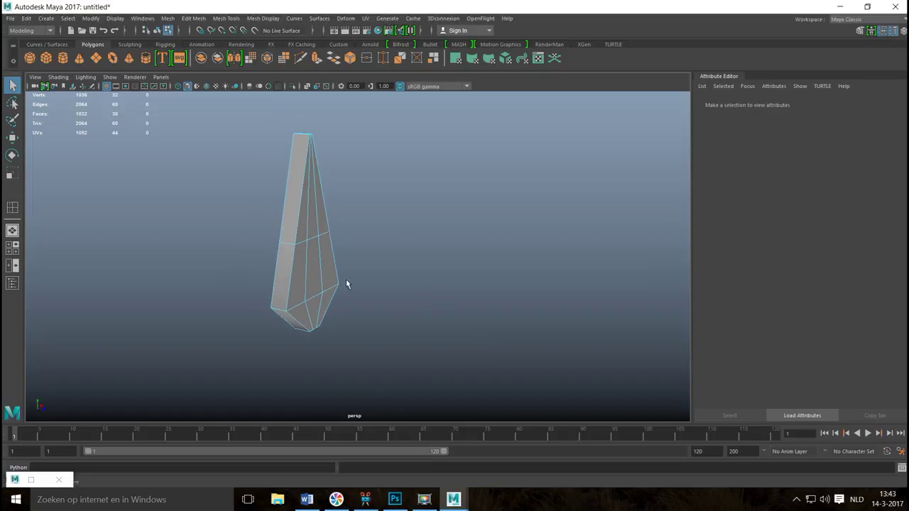
right_click_drag(319, 234, 365, 215)
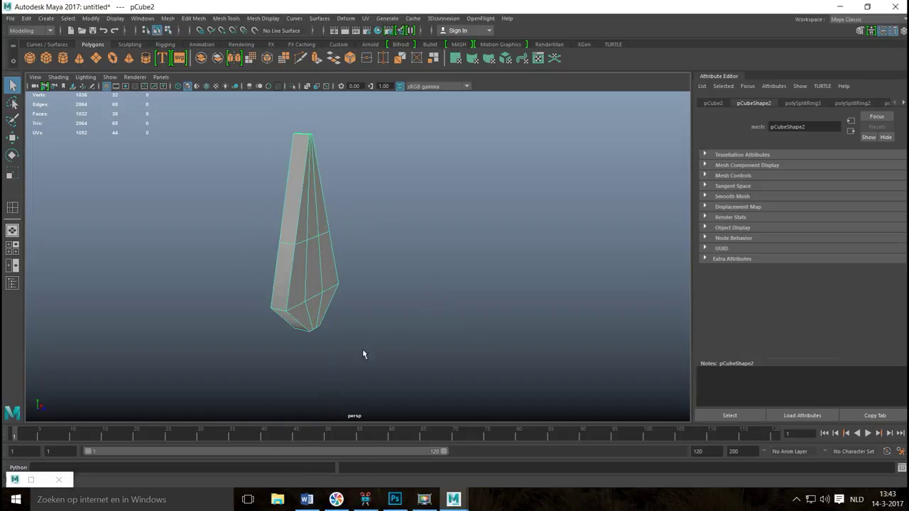
key("r")
left_click_drag(342, 286, 319, 282)
- Extrude the central strip of three faces on both the front and back of the spearhead and scale the faces apart in Z
right_click_drag(304, 224, 306, 250)
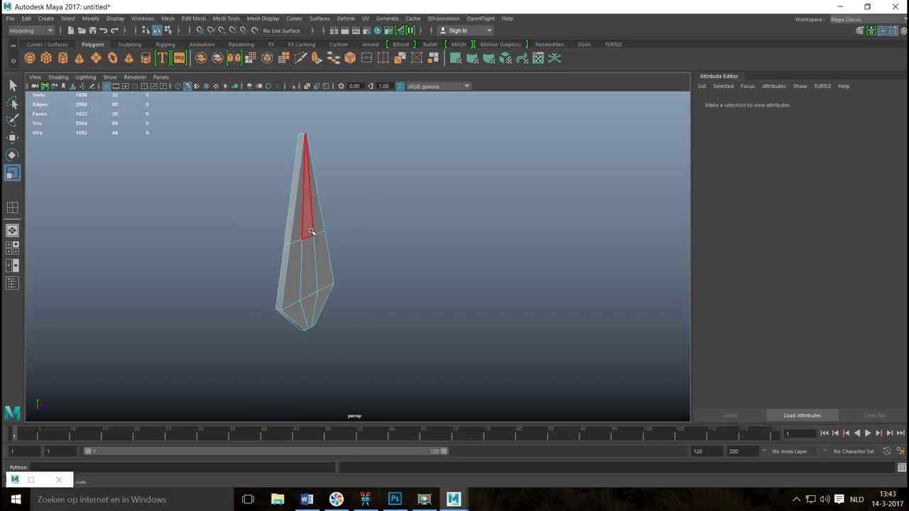
left_click(311, 235)
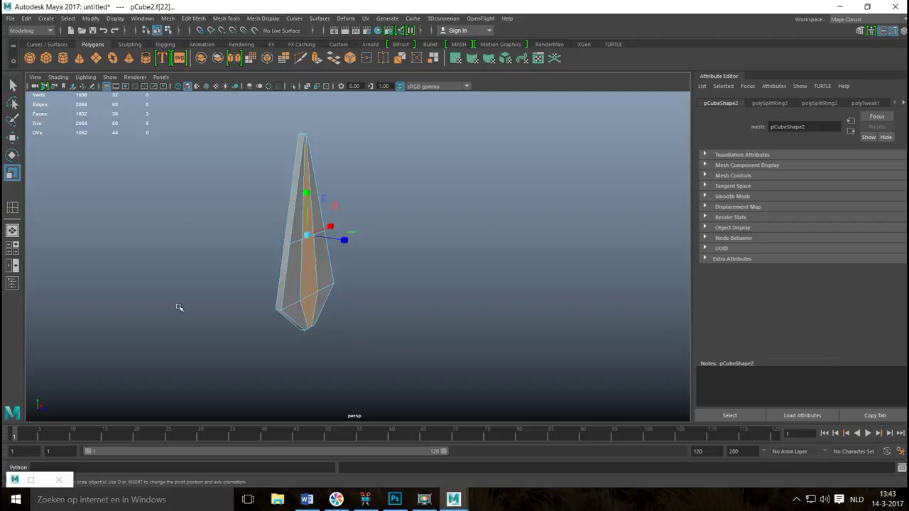
left_click_drag(179, 307, 263, 311, "alt")
left_click(350, 234)
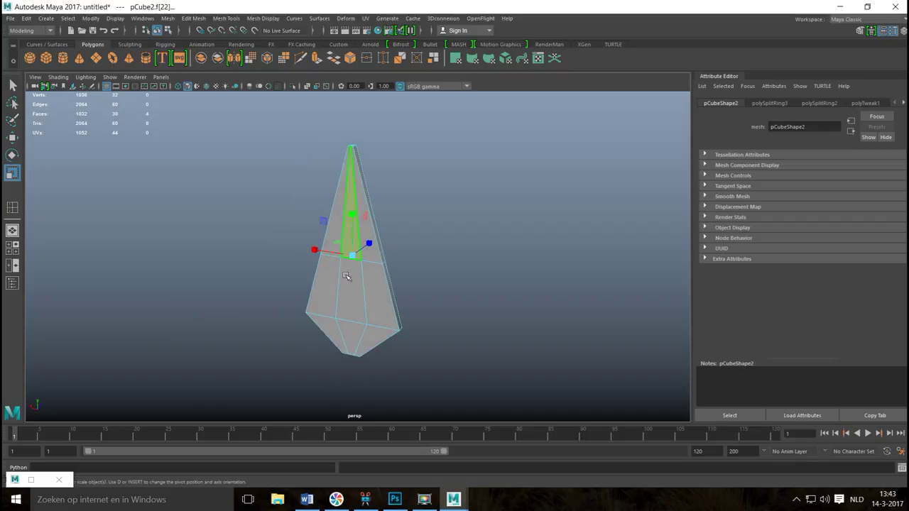
left_click(350, 305, "shift")
left_click(353, 341, "shift")
left_click_drag(455, 320, 344, 321, "alt")
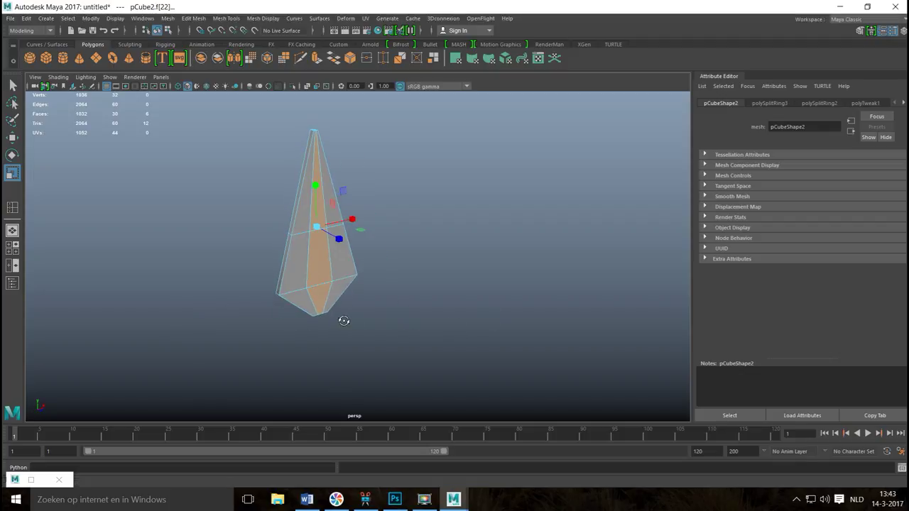
key("ctrl+e")
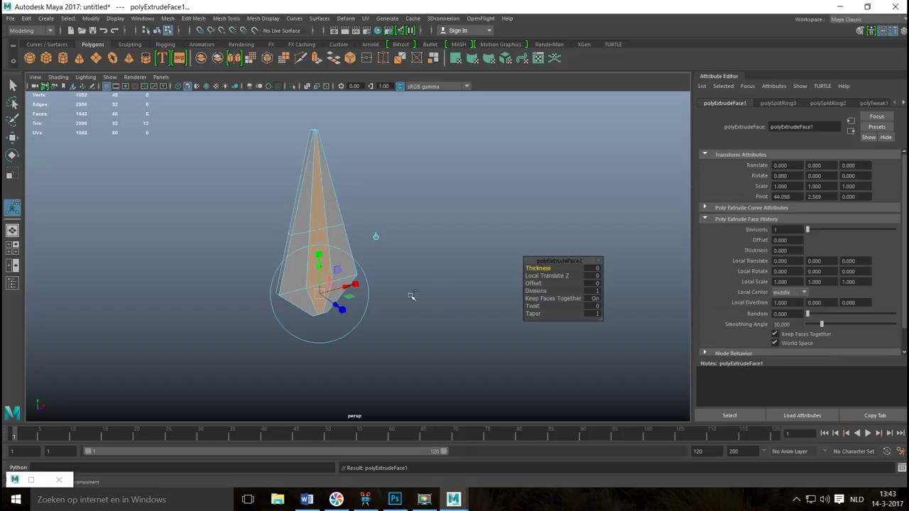
key("r")
left_click_drag(405, 281, 401, 306)
left_click_drag(339, 243, 427, 282)
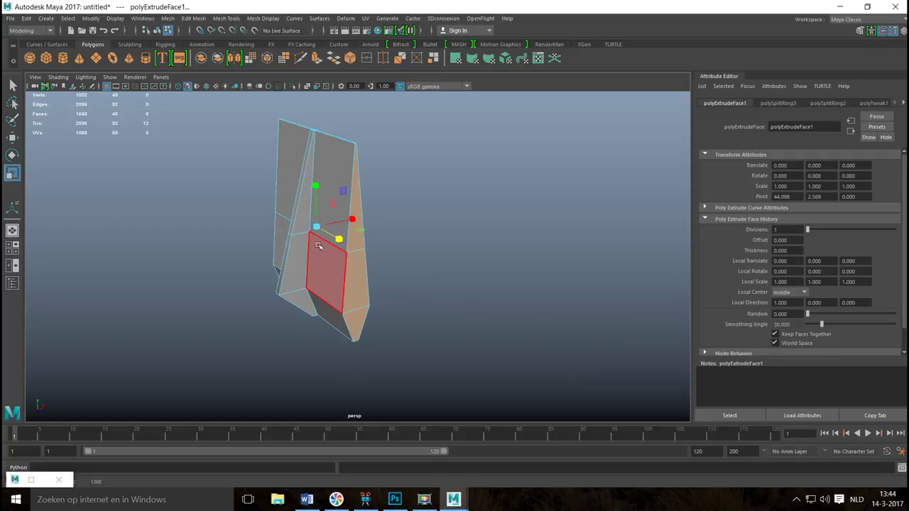
- Scale the extruded strips down uniformly, then pull them closer together by scaling to about 0.48 in Z
left_click_drag(317, 232, 263, 230, "alt")
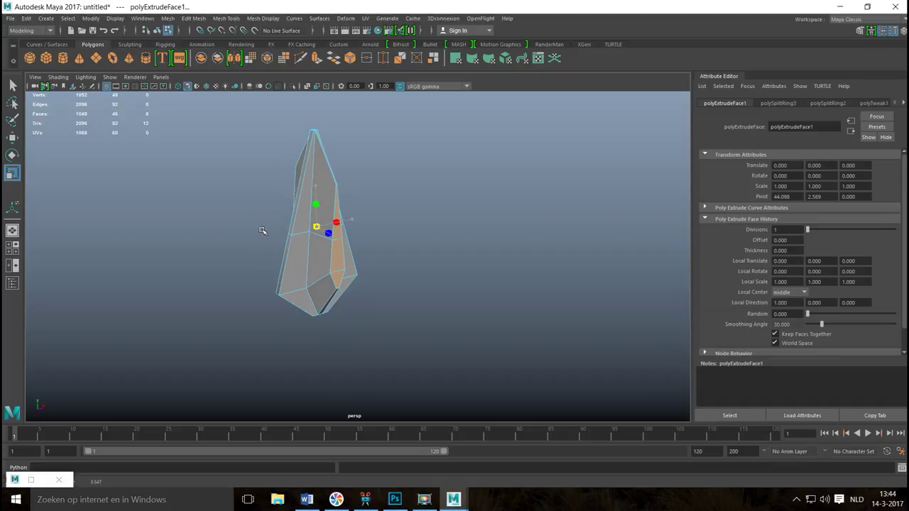
left_click_drag(261, 250, 309, 251, "alt")
left_click(387, 178)
key("r")
left_click_drag(350, 234, 371, 235)
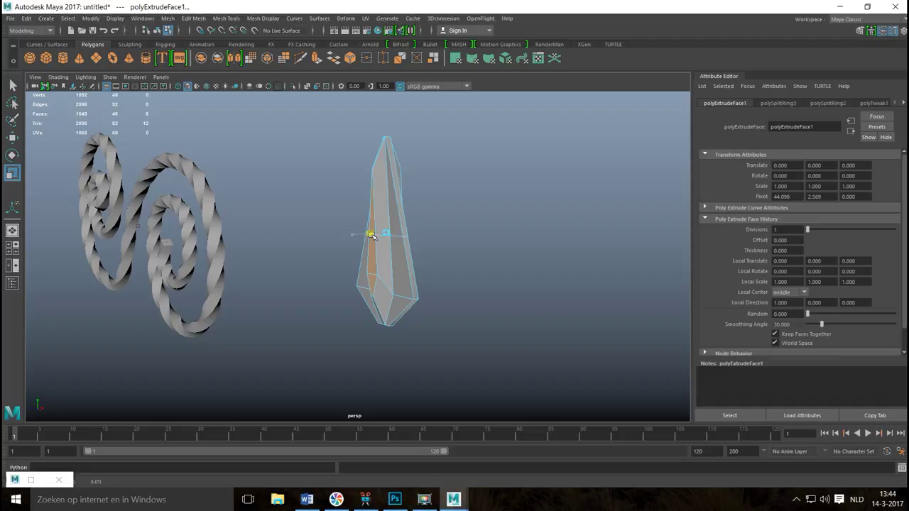
- In the side view, select the twisted scroll behind the spearhead as an object and hide it
left_click_drag(446, 304, 6, 268, "alt")
left_click(12, 248)
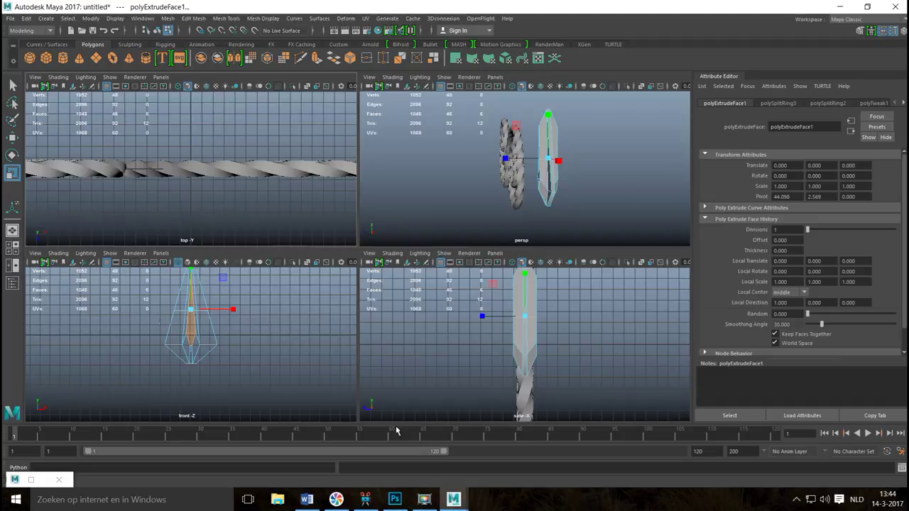
key("space")
scroll(78, 258, "down", 2)
left_click(12, 264)
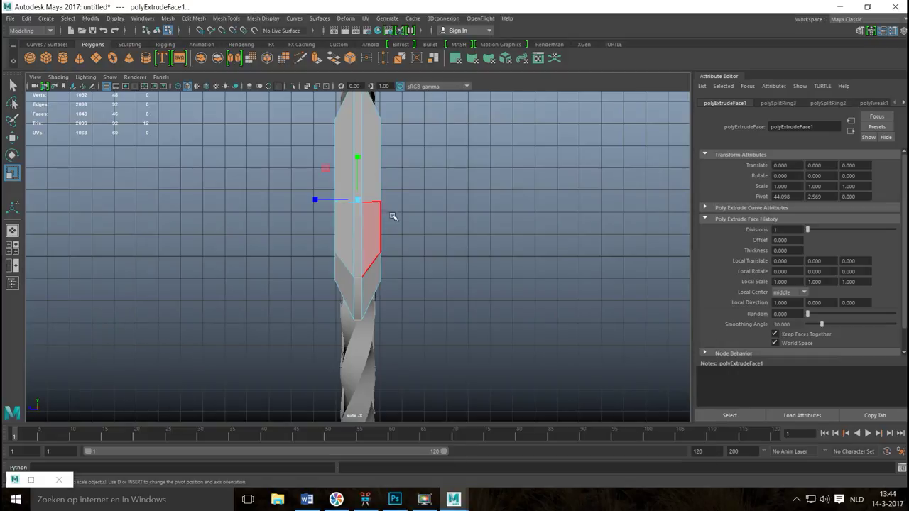
scroll(369, 312, "down", 2)
left_click_drag(314, 365, 409, 421)
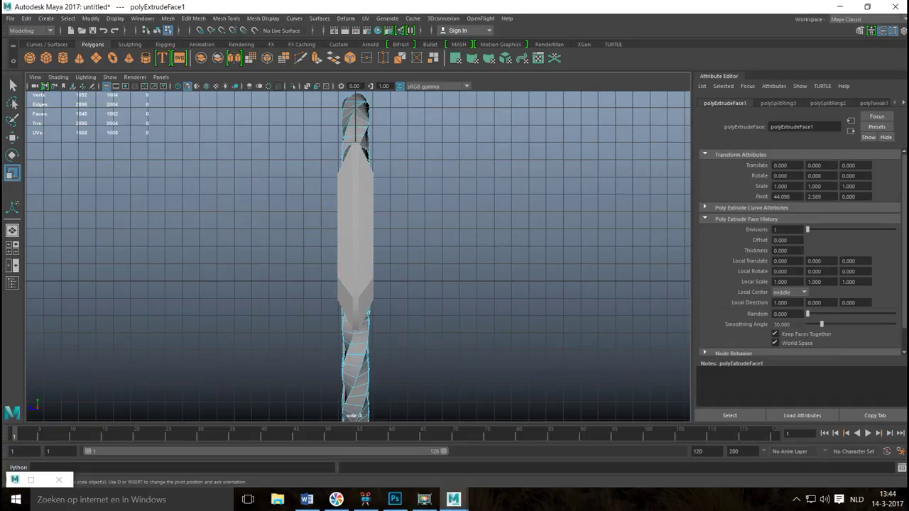
right_click_drag(355, 230, 398, 217)
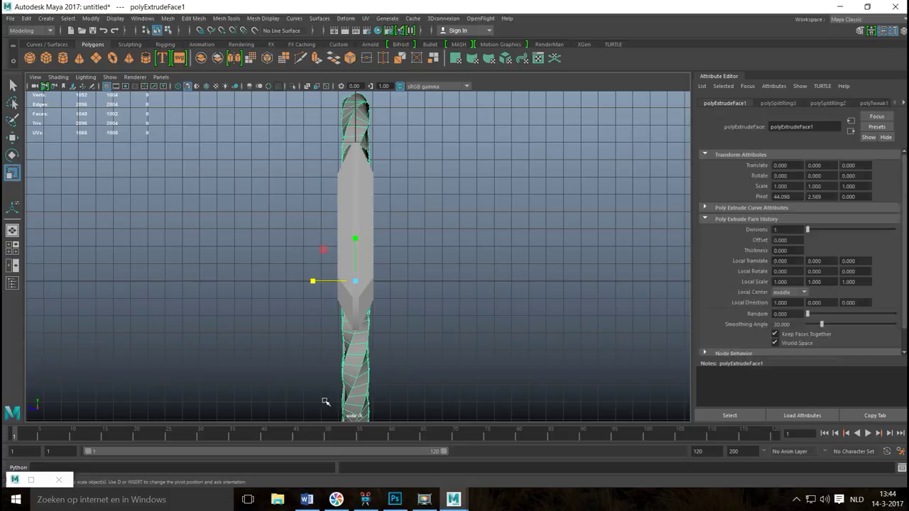
key("ctrl+h")
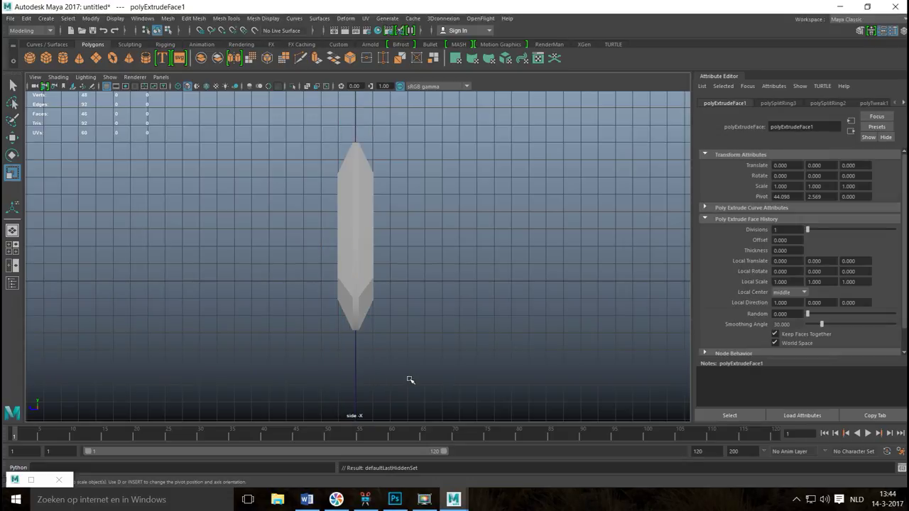
- In wireframe side view, select the upper outer vertices of the spearhead's ridges and scale them to about 0.49 in Z
left_click(368, 197)
middle_click_drag(414, 199, 397, 218, "alt")
right_click_drag(398, 218, 397, 229, "alt")
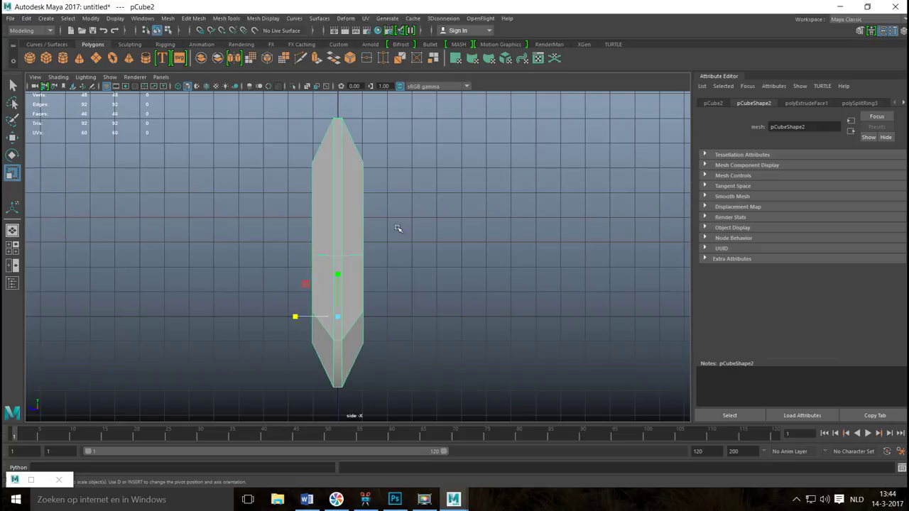
key("4")
right_click_drag(364, 165, 306, 154)
left_click_drag(295, 155, 380, 180)
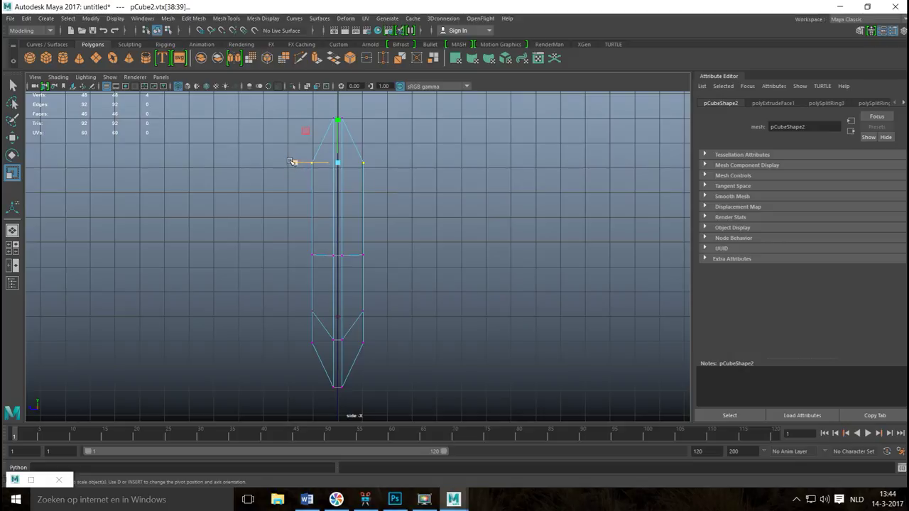
left_click_drag(297, 163, 316, 174)
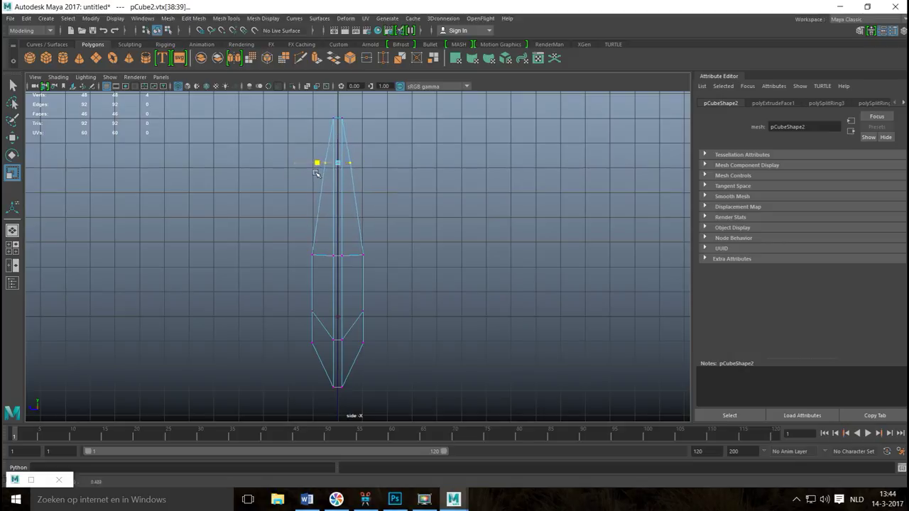
- Return the spearhead to object selection in the perspective view and examine its tapered ridges from the side and front
left_click(12, 248)
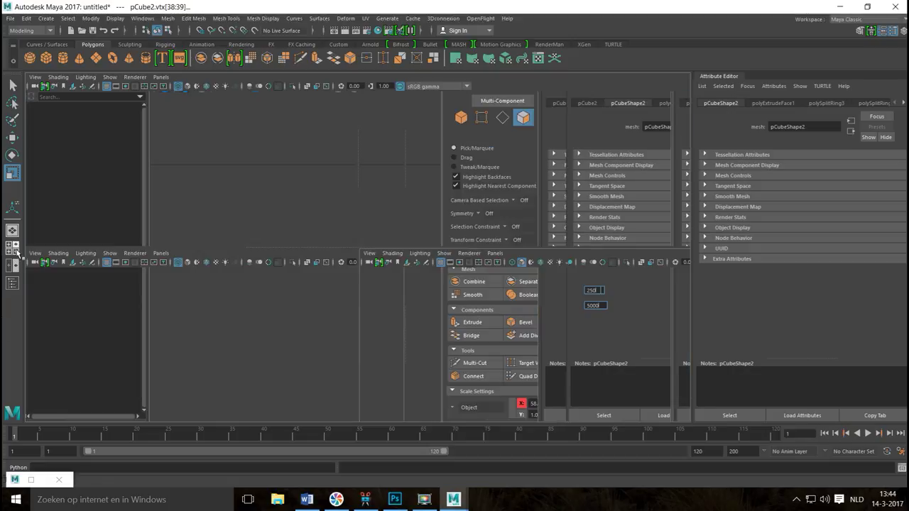
key("space")
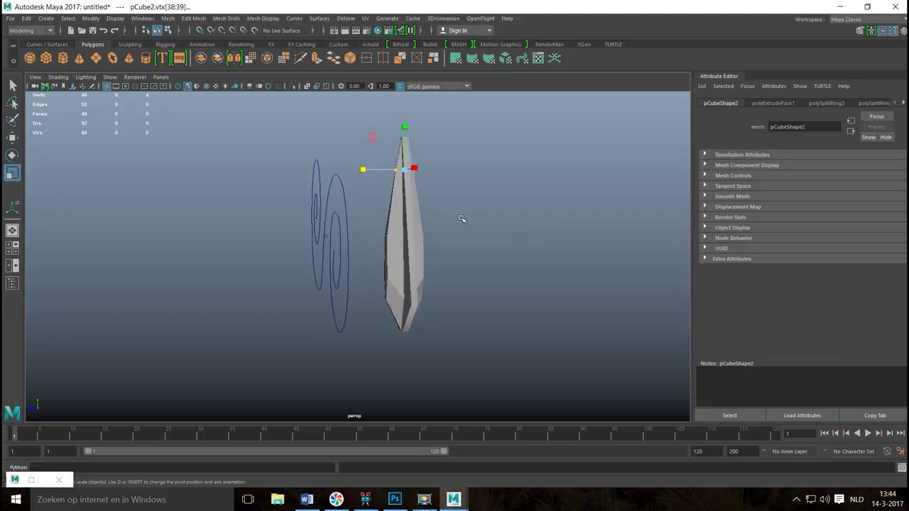
left_click(459, 239)
left_click_drag(460, 276, 380, 295, "alt")
left_click(378, 296)
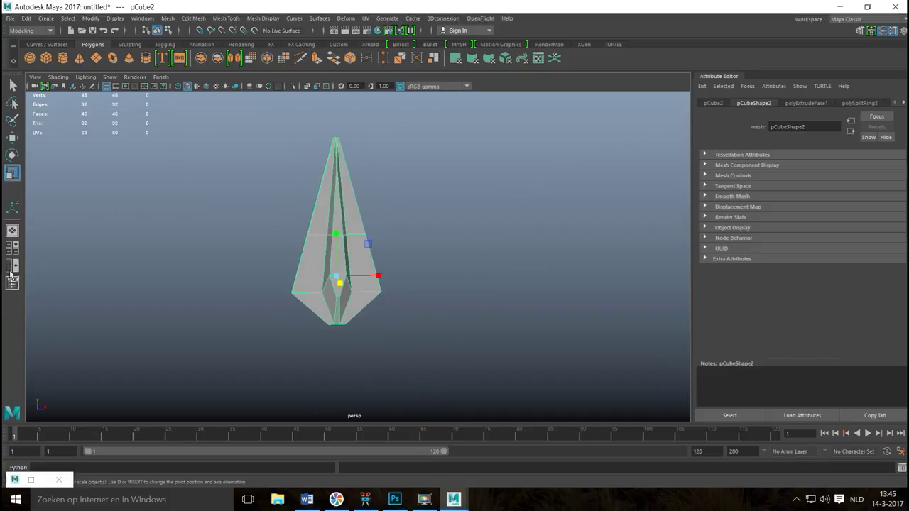
- In the front view, select the outer vertices at the spearhead's widest level and try adjusting their height along Y
left_click(12, 247)
key("space")
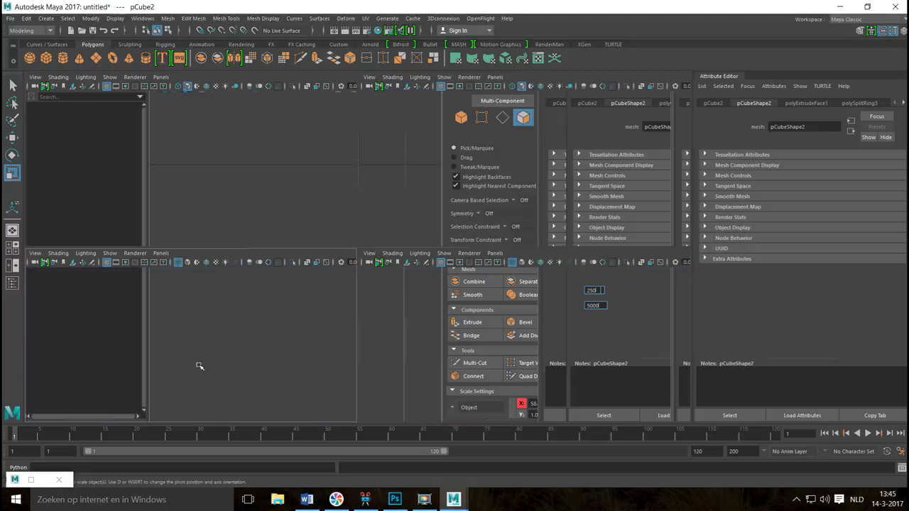
right_click_drag(316, 257, 272, 224)
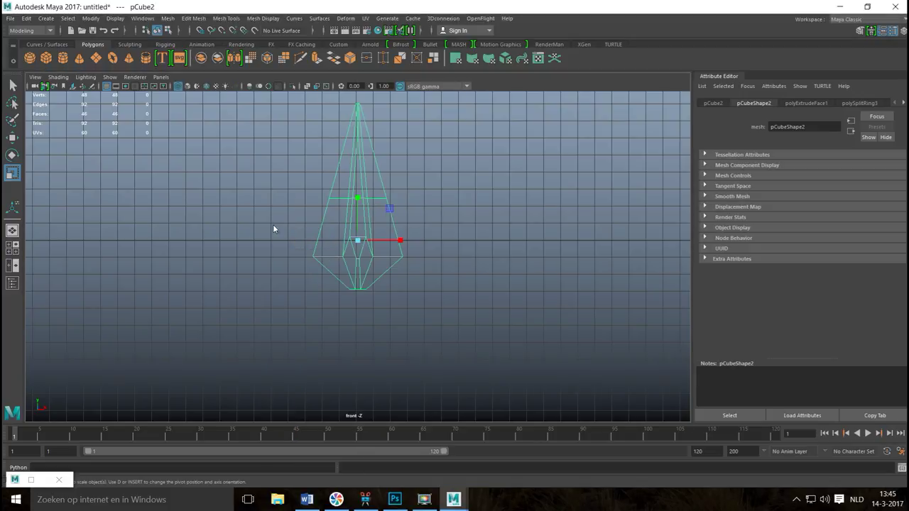
left_click_drag(304, 247, 327, 279)
left_click_drag(402, 249, 420, 282, "shift")
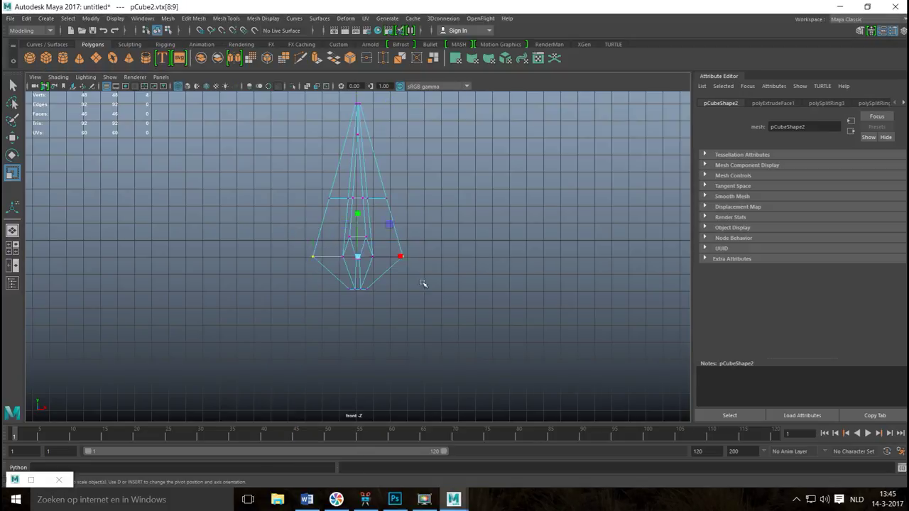
key("w")
left_click_drag(357, 211, 390, 211)
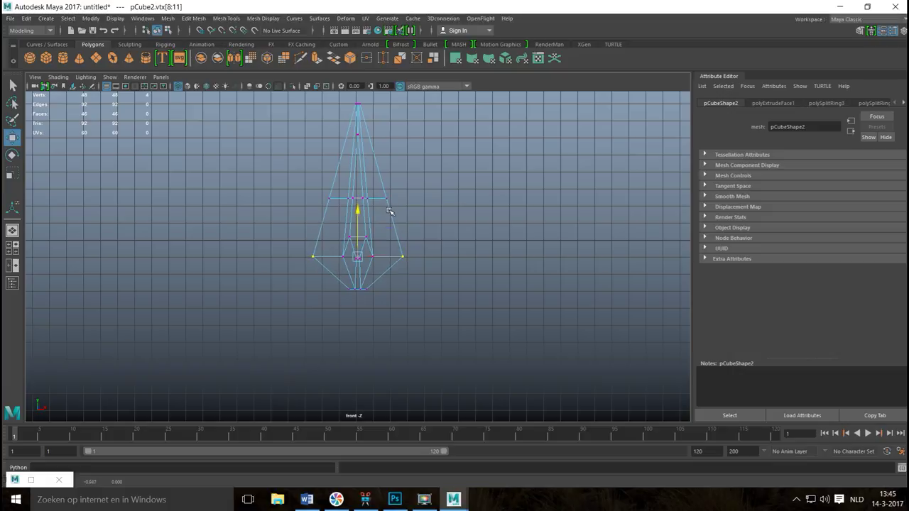
- Examine the spearhead beside the spiral curve in the perspective view from farther away
left_click(12, 248)
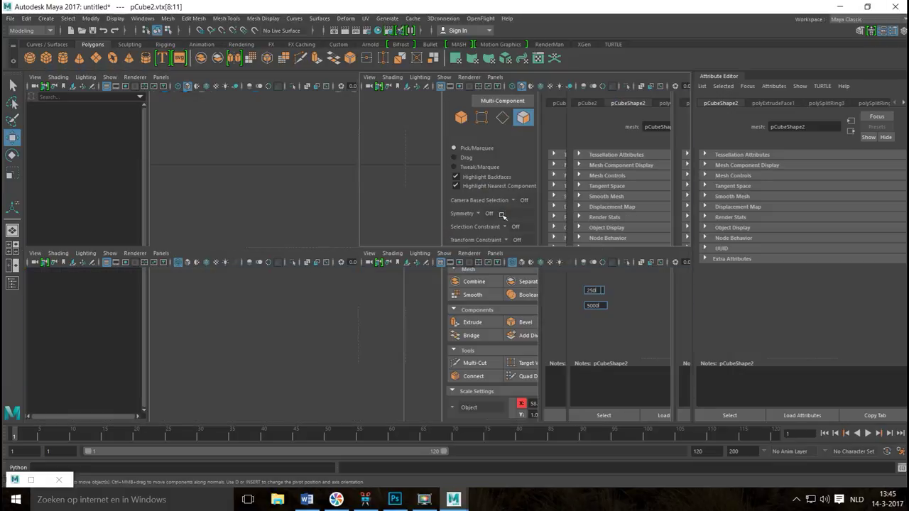
key("space")
left_click_drag(404, 270, 416, 325, "alt")
scroll(505, 282, "down", 5)
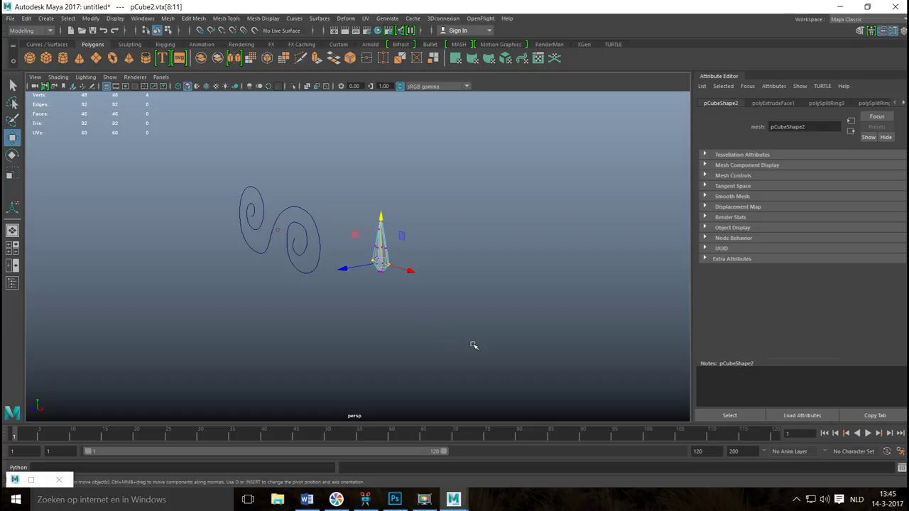